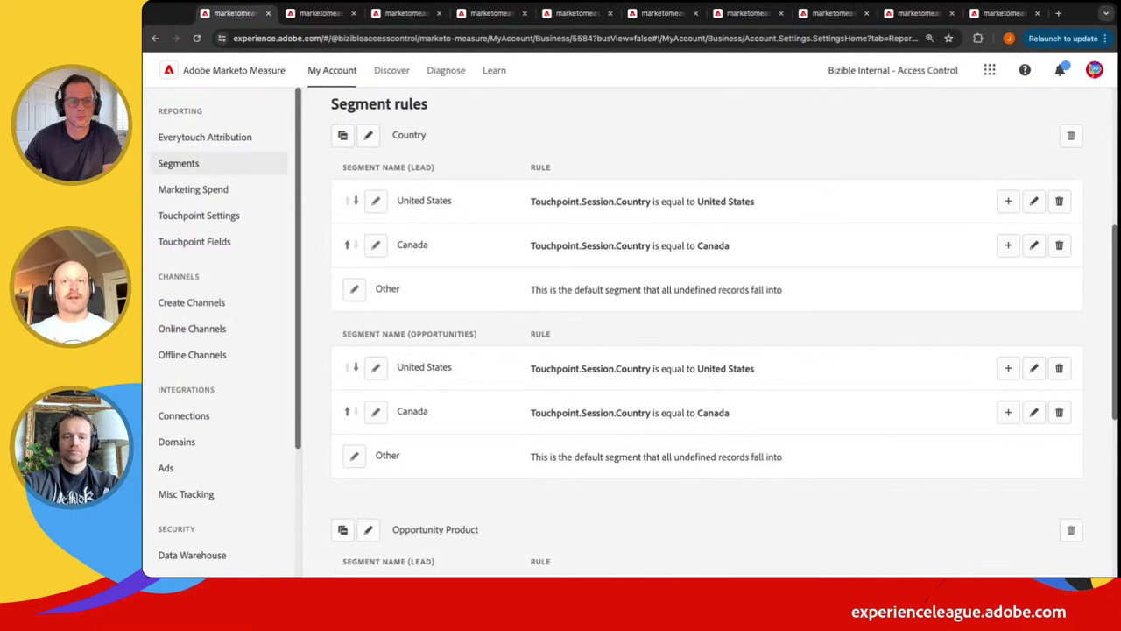
Expand the United States lead rule and review the Country and Opportunity Product segment rules for leads and opportunities
click(715, 204)
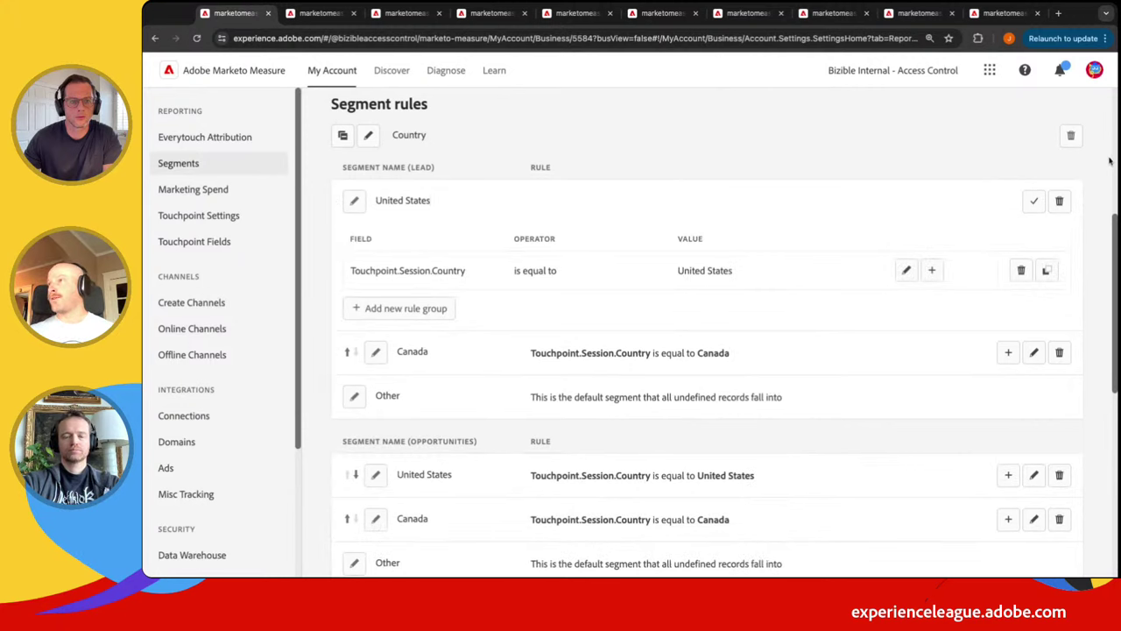
scroll(625, 311, down, 3)
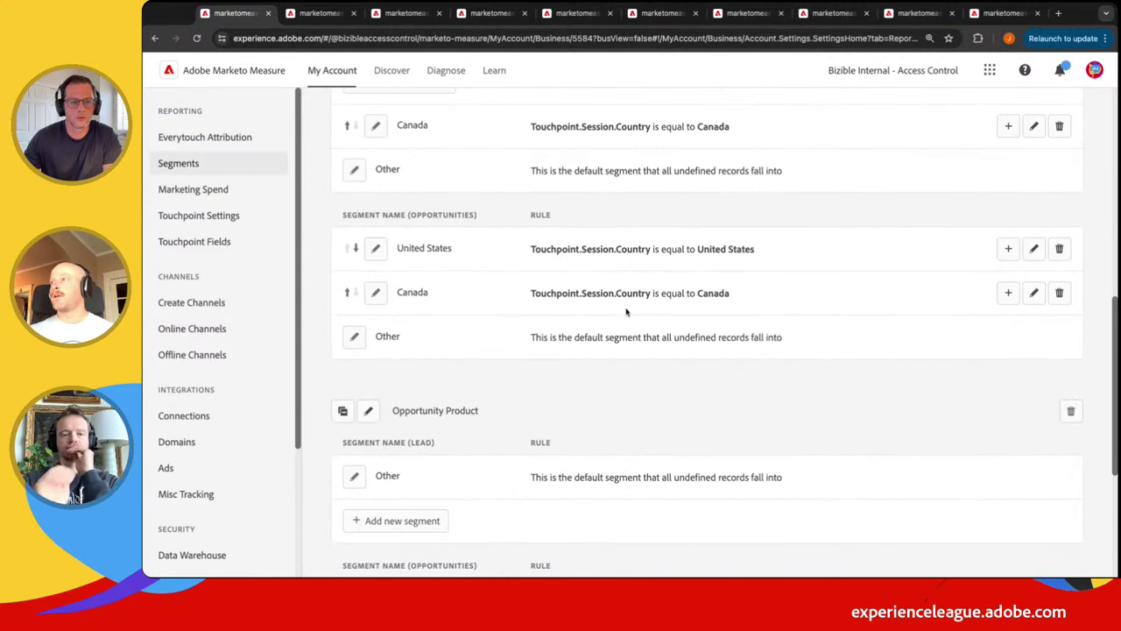
scroll(673, 320, down, 1)
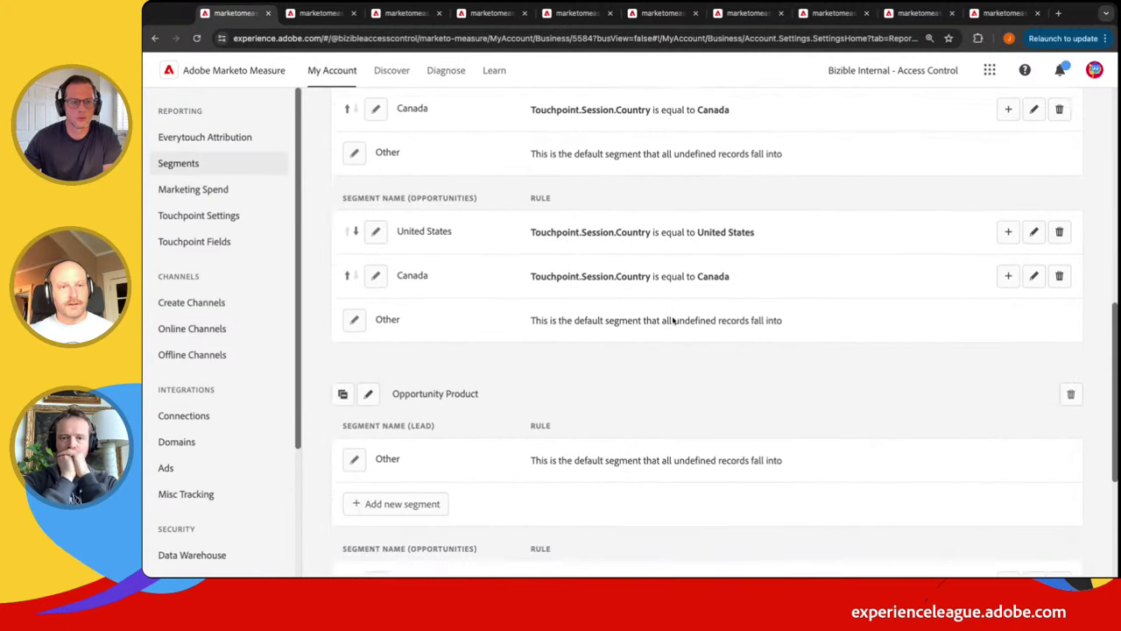
scroll(672, 320, down, 3)
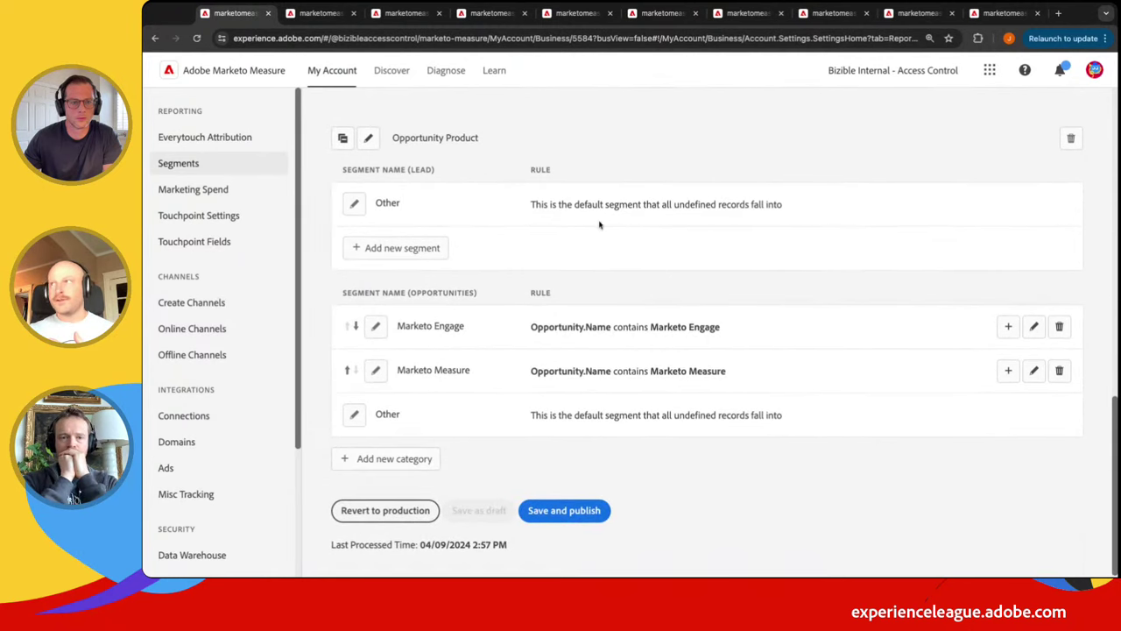
scroll(569, 226, up, 4)
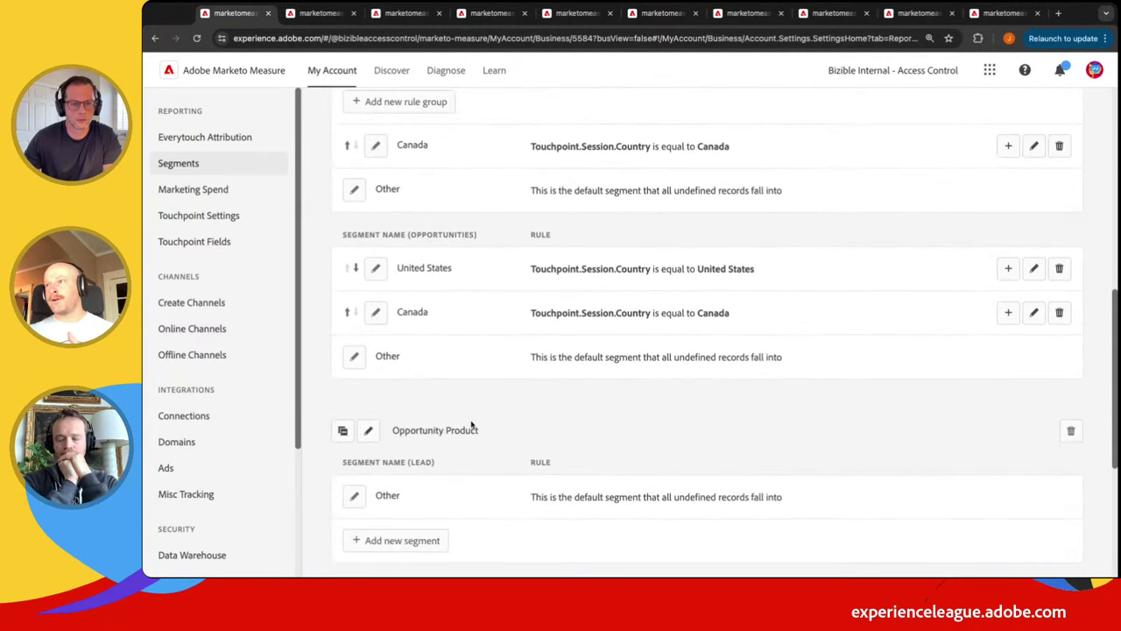
scroll(473, 426, down, 3)
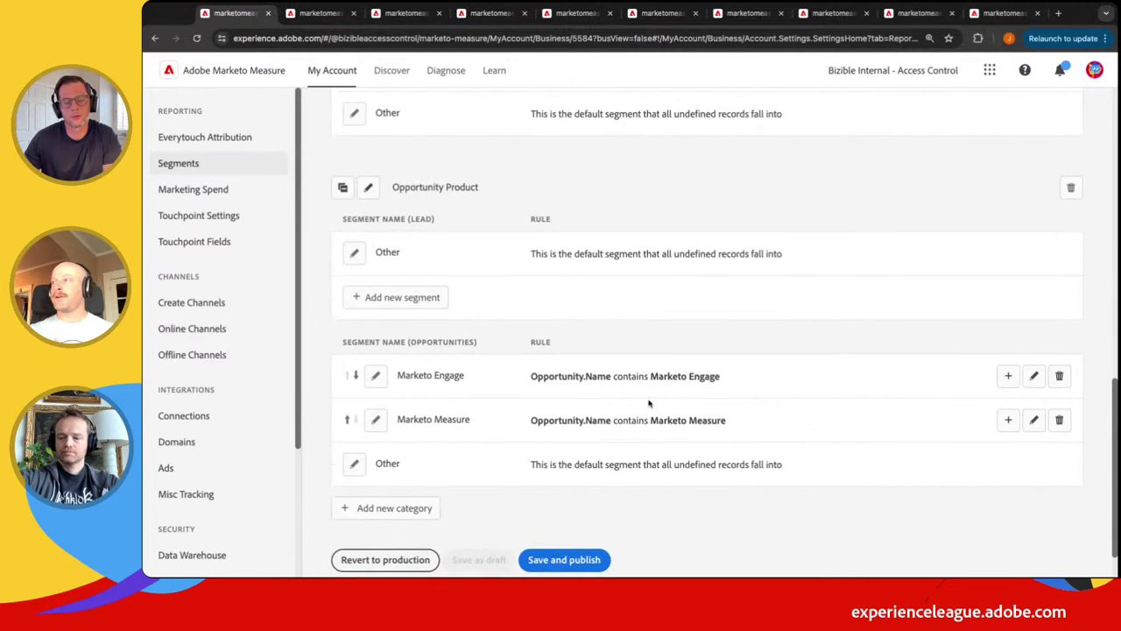
scroll(652, 400, down, 1)
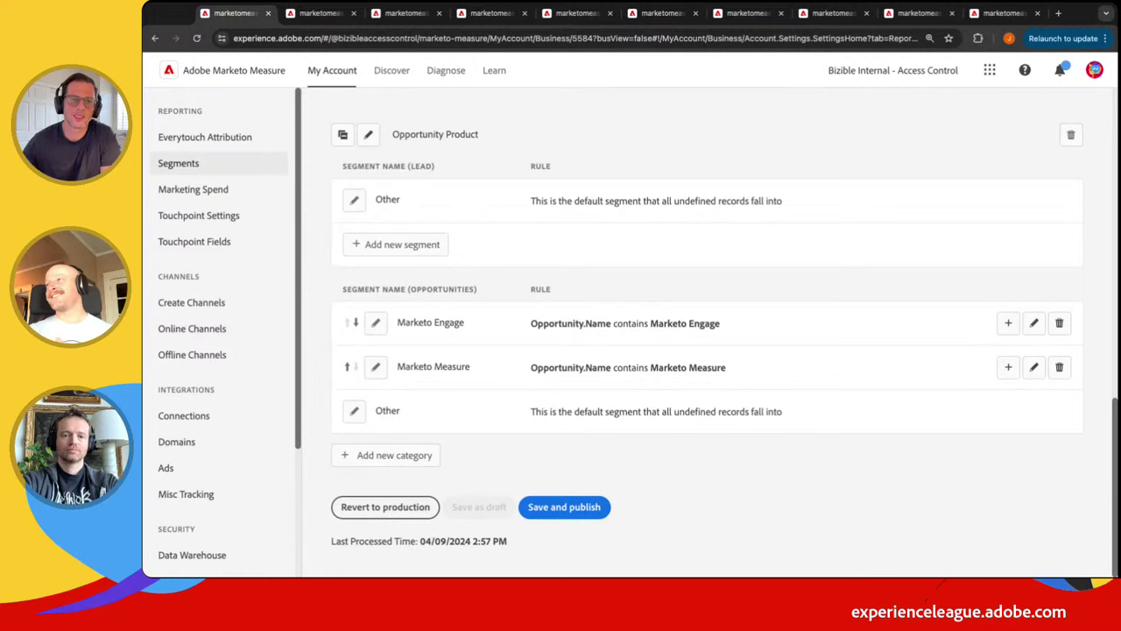
scroll(706, 333, up, 1)
scroll(706, 333, up, 1)
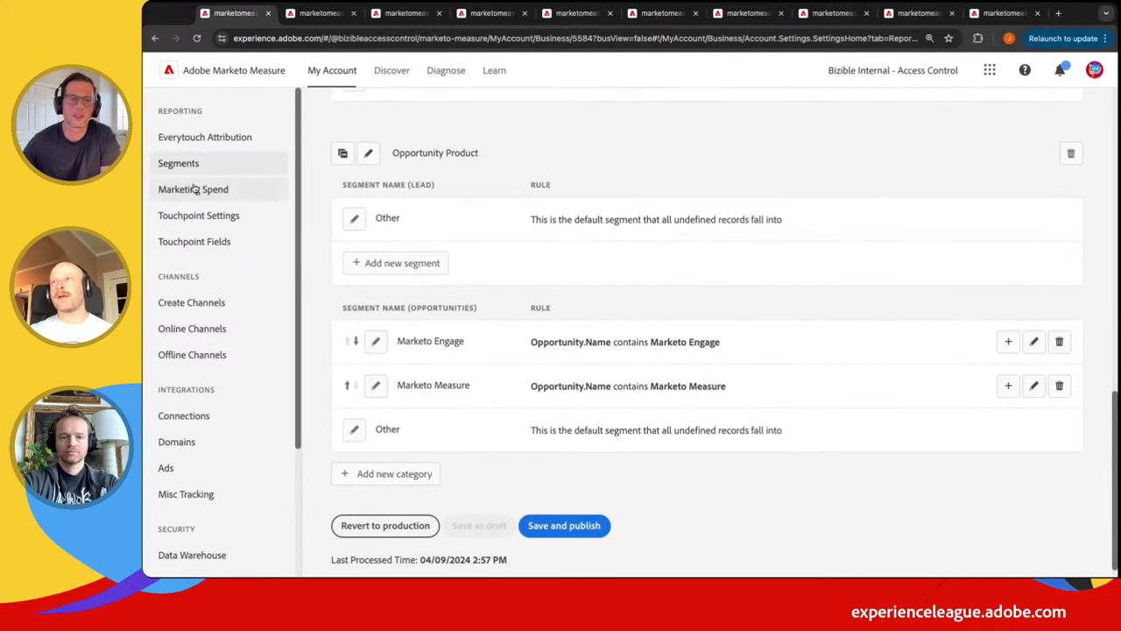
Open Touchpoint Settings and review the remove and suppress rules for buyer touchpoints and buyer attribution touchpoints
click(225, 215)
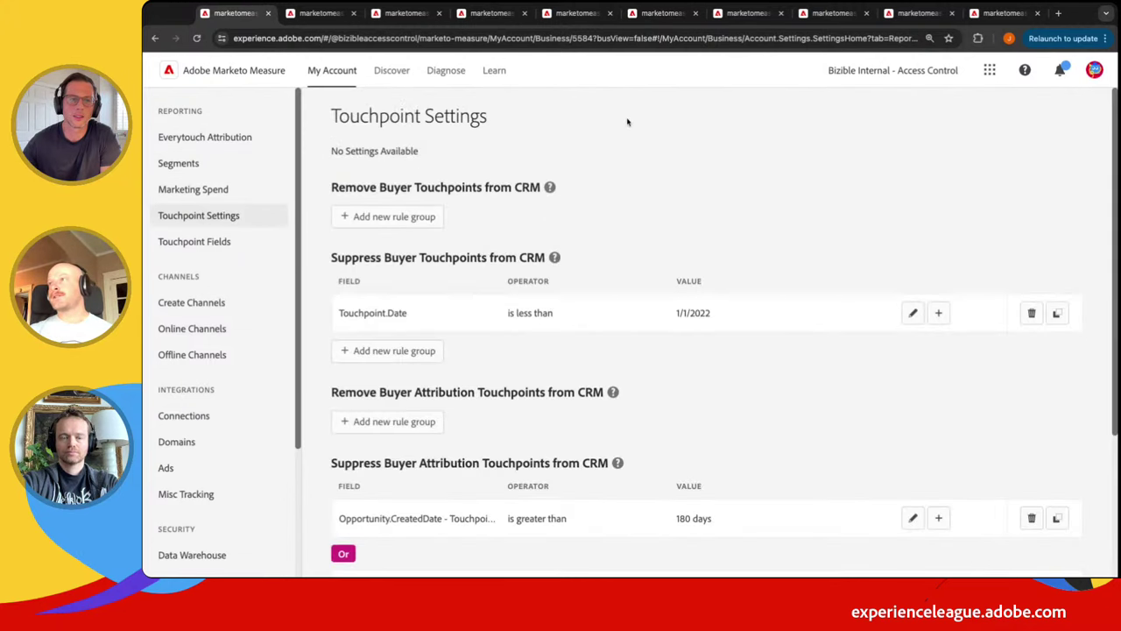
scroll(718, 311, down, 3)
scroll(717, 311, down, 1)
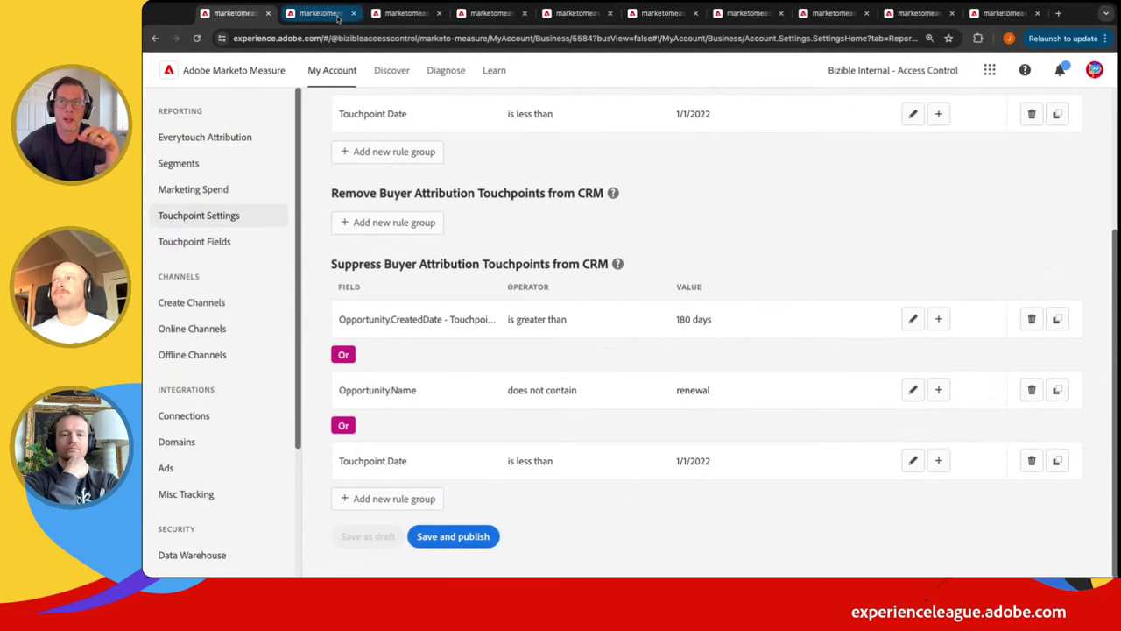
View the Revenue overview report, return to Touchpoint Settings and highlight "Remove" in the Remove Buyer Attribution Touchpoints from CRM heading
click(320, 13)
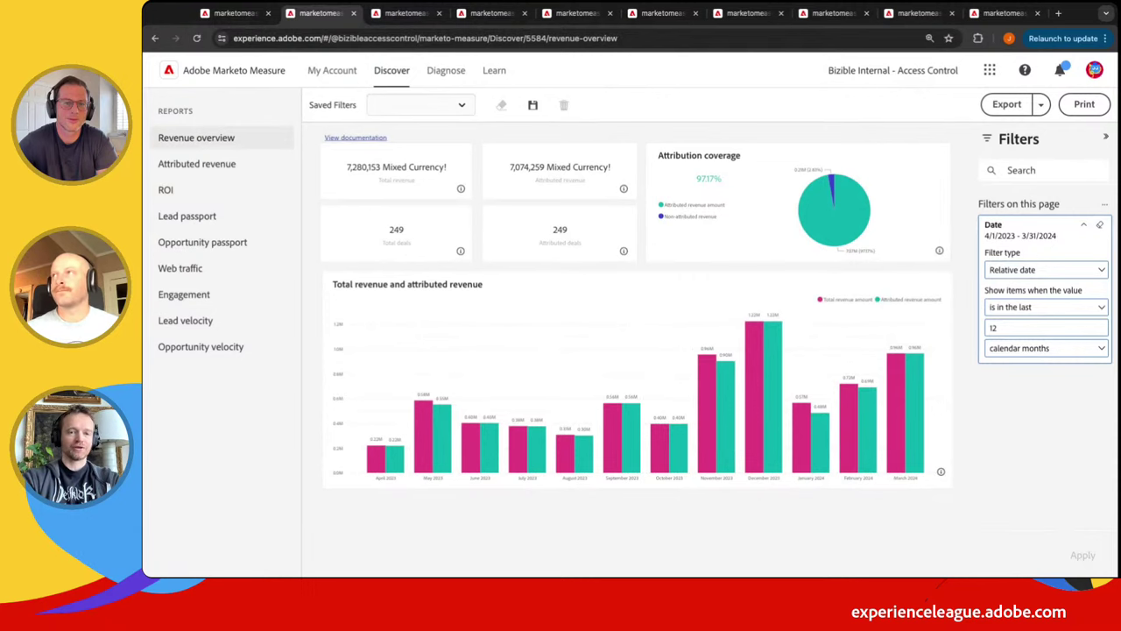
key(ctrl+shift+Tab)
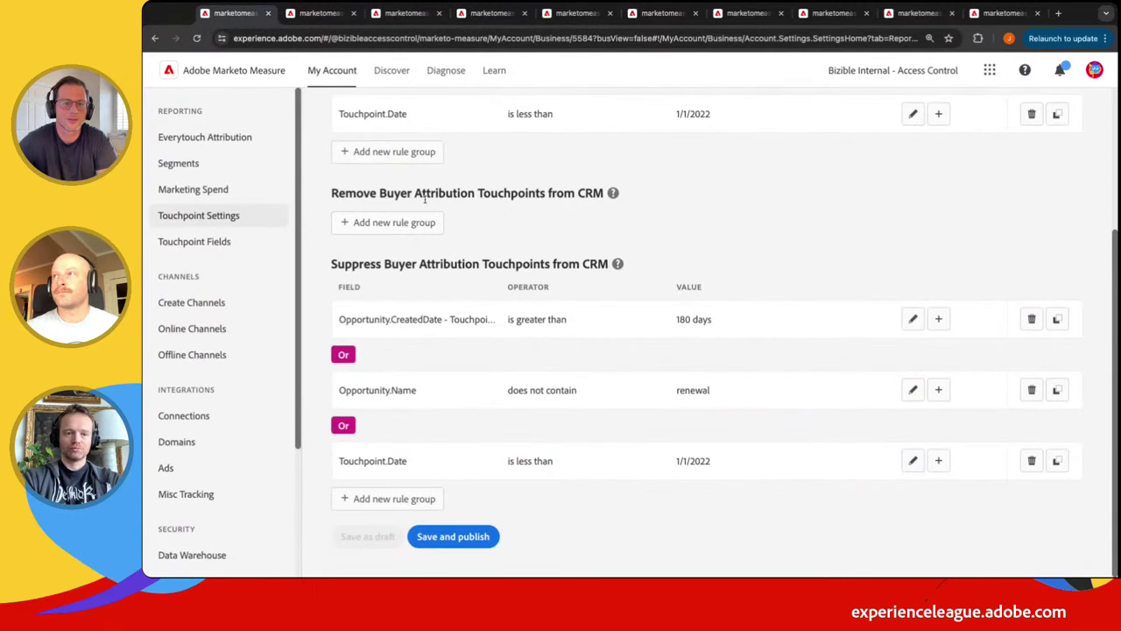
double_click(353, 192)
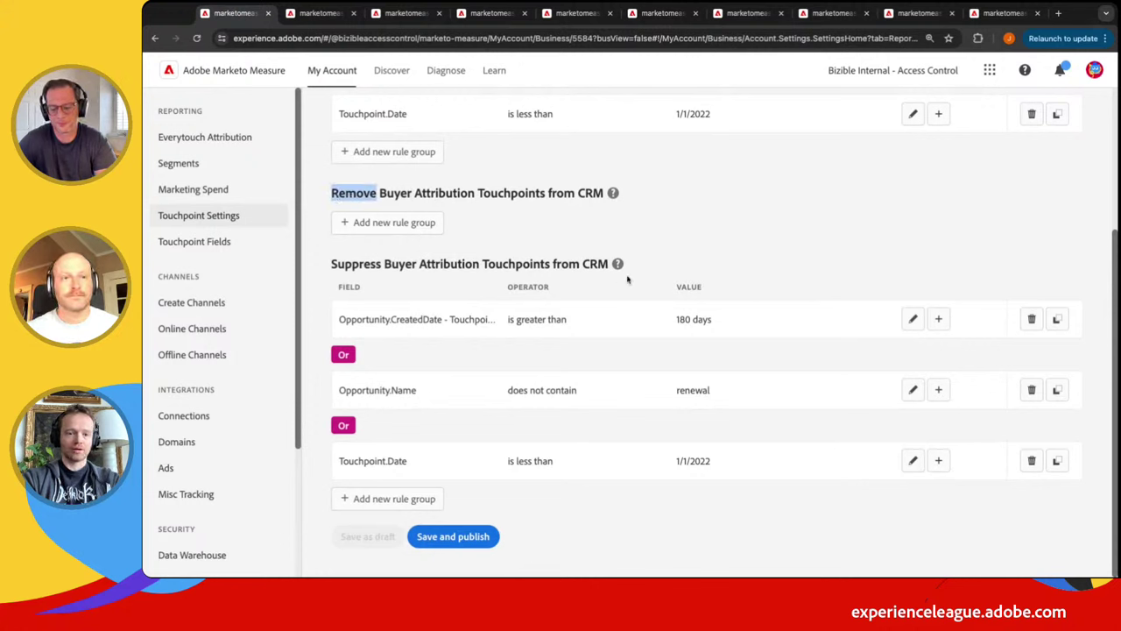
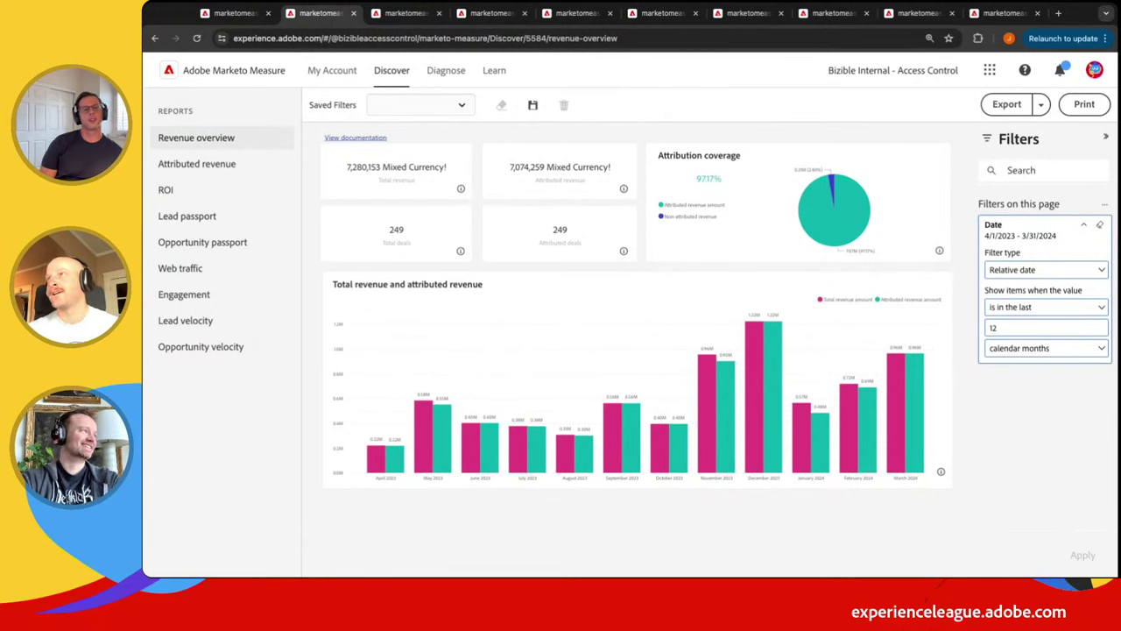
Switch to the Attributed revenue report and collapse its Attribution model filter
click(444, 116)
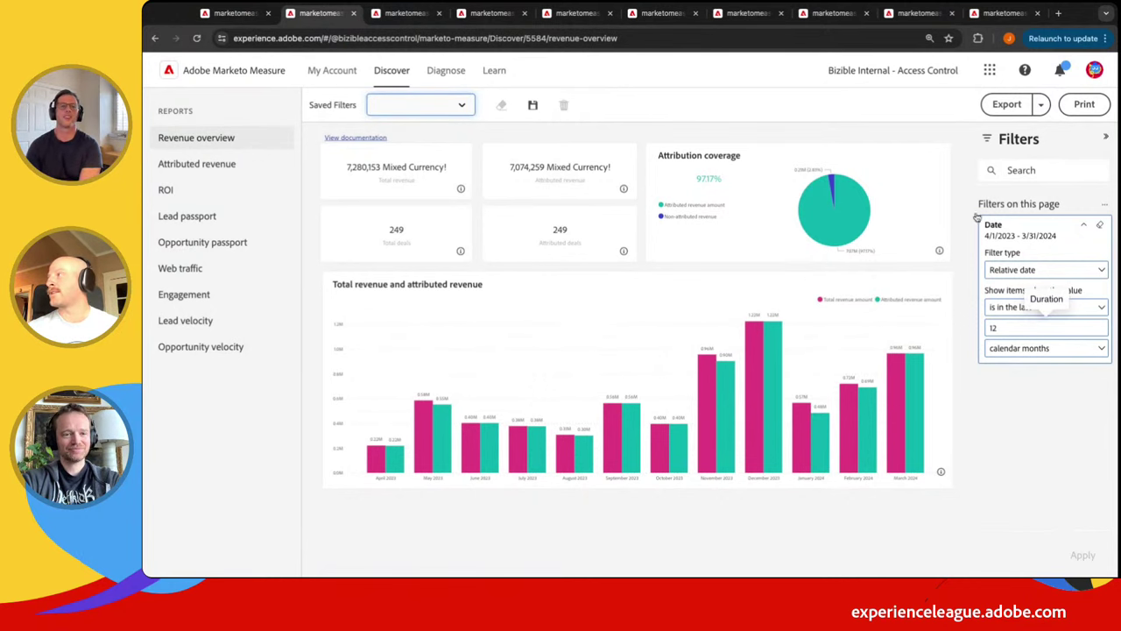
click(405, 13)
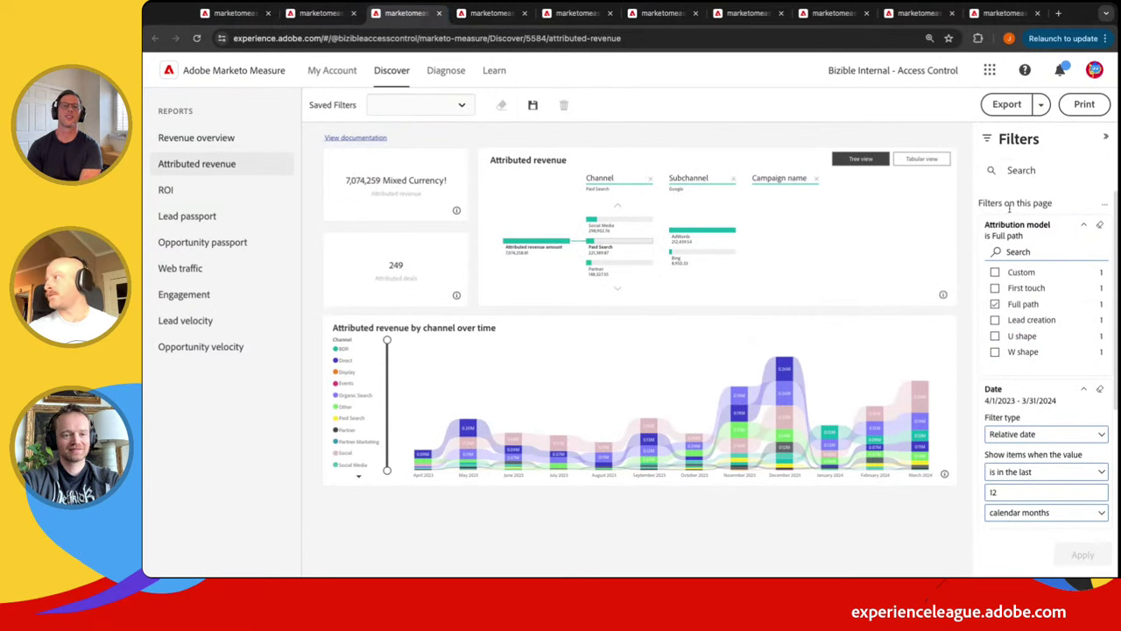
click(1084, 225)
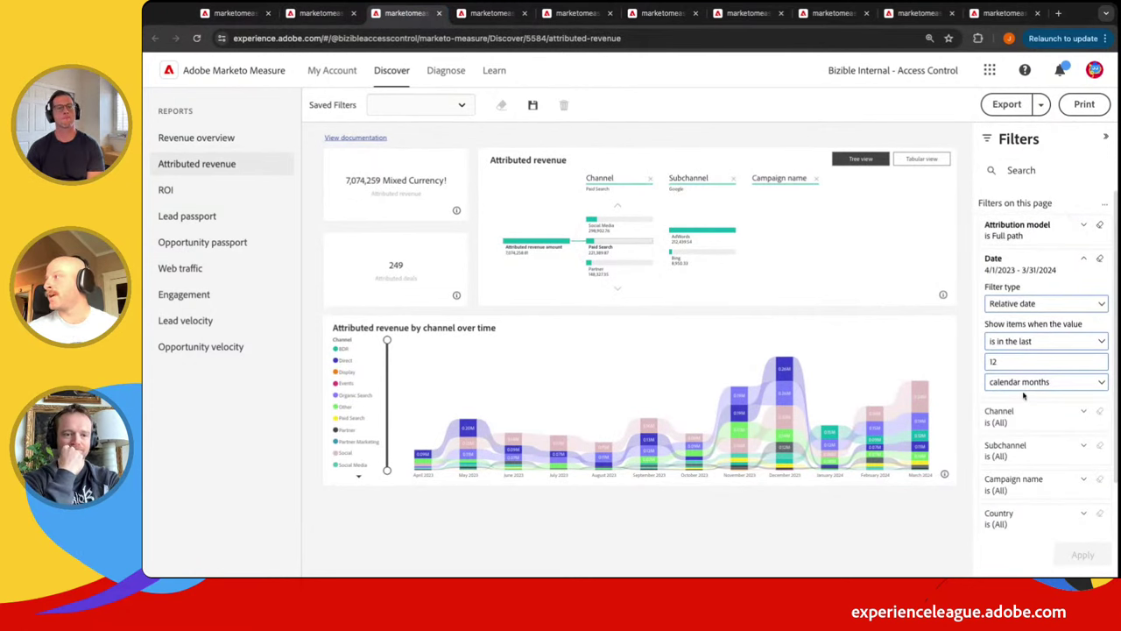
Filter the Attributed revenue report to the Paid Search channel and apply the filter
click(1072, 419)
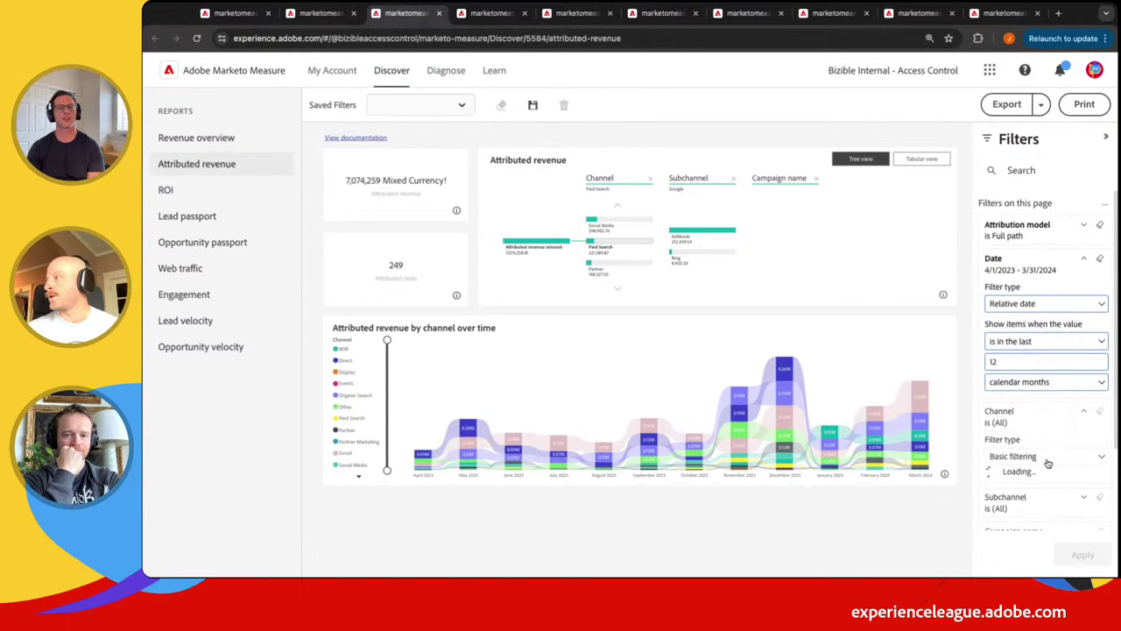
scroll(1048, 462, down, 1)
scroll(1048, 462, down, 1)
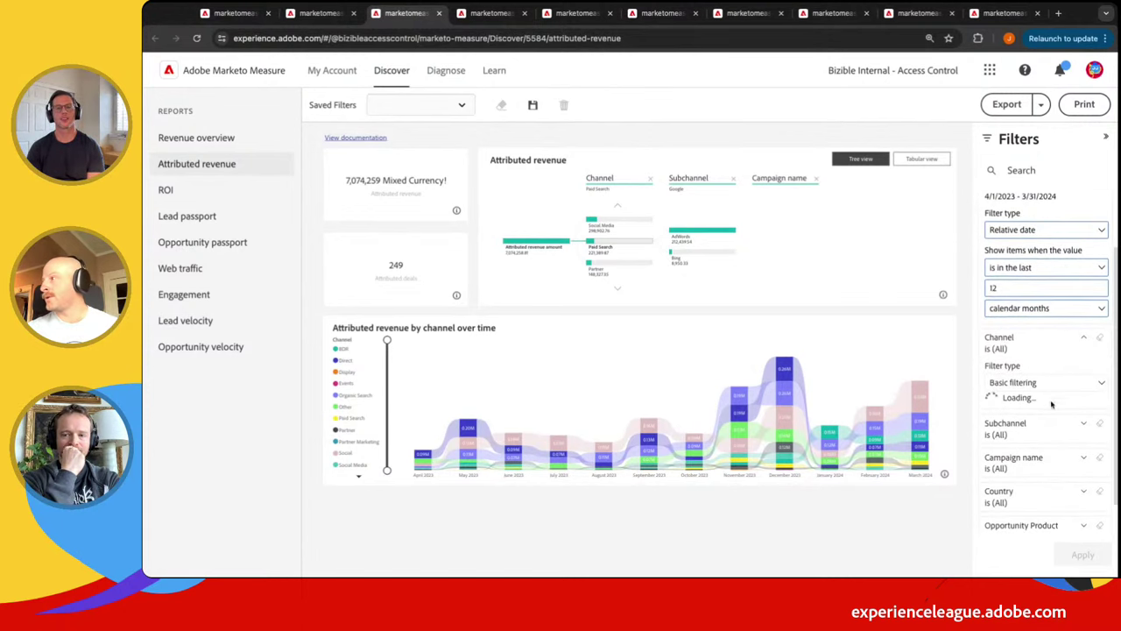
click(1052, 384)
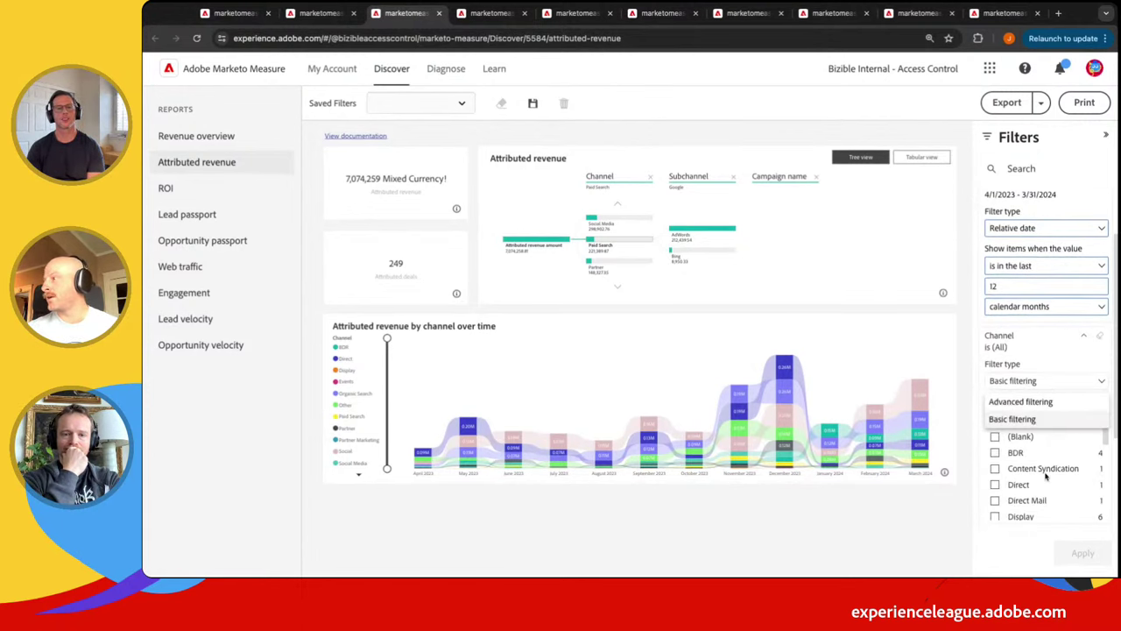
scroll(1047, 477, down, 5)
scroll(1045, 475, down, 1)
click(993, 427)
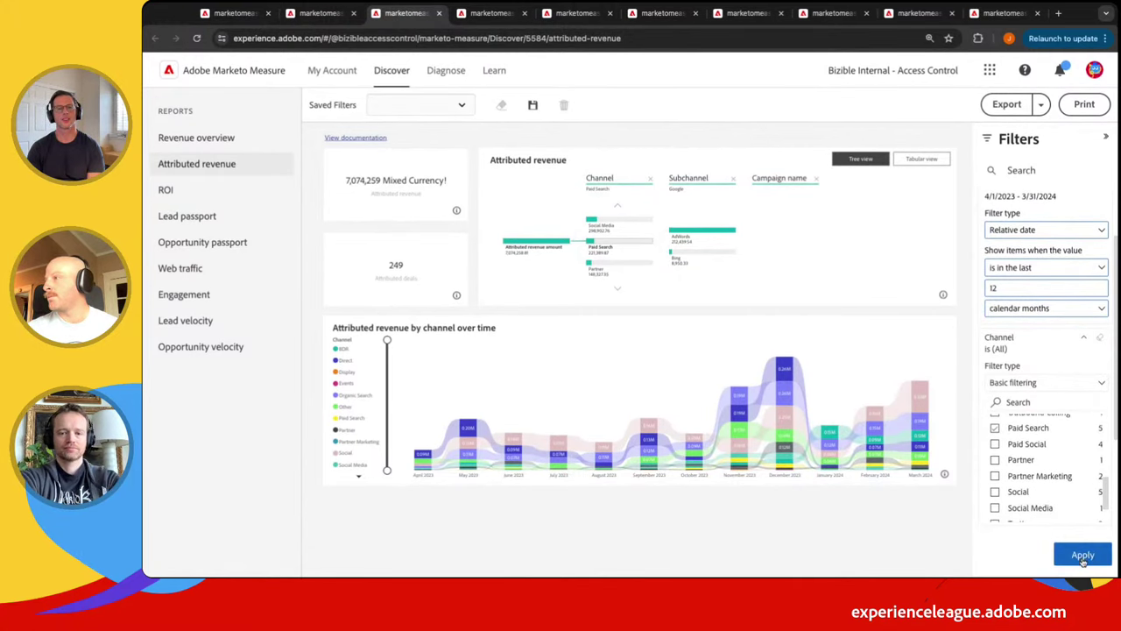
click(1082, 555)
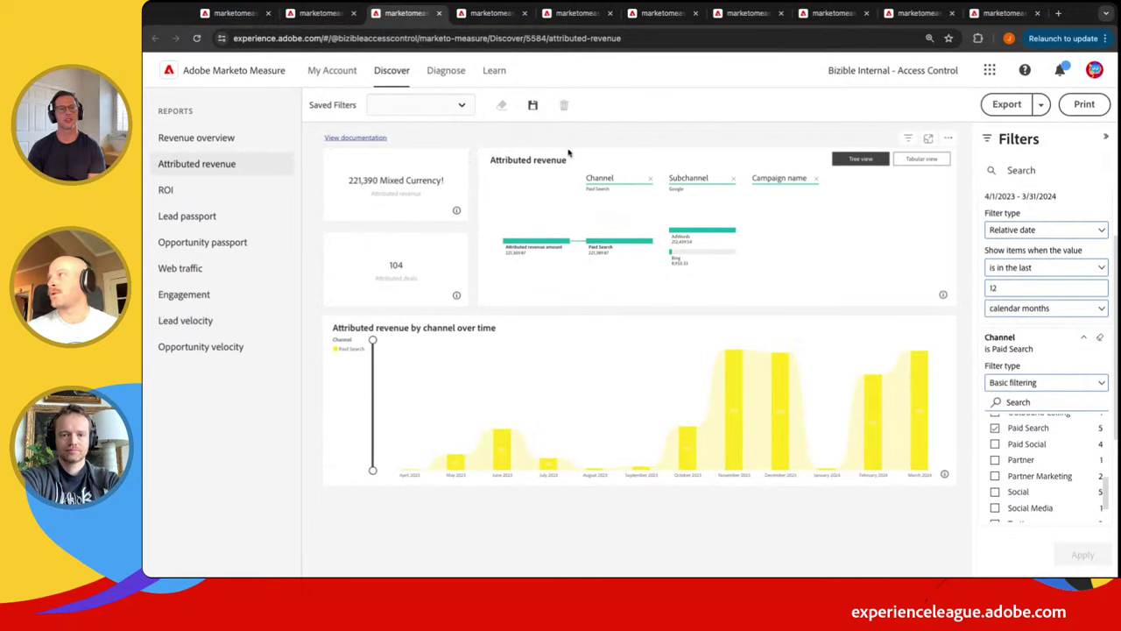
View and cancel the Save Last Run options, and remove the Paid Search channel filter from the report
click(532, 107)
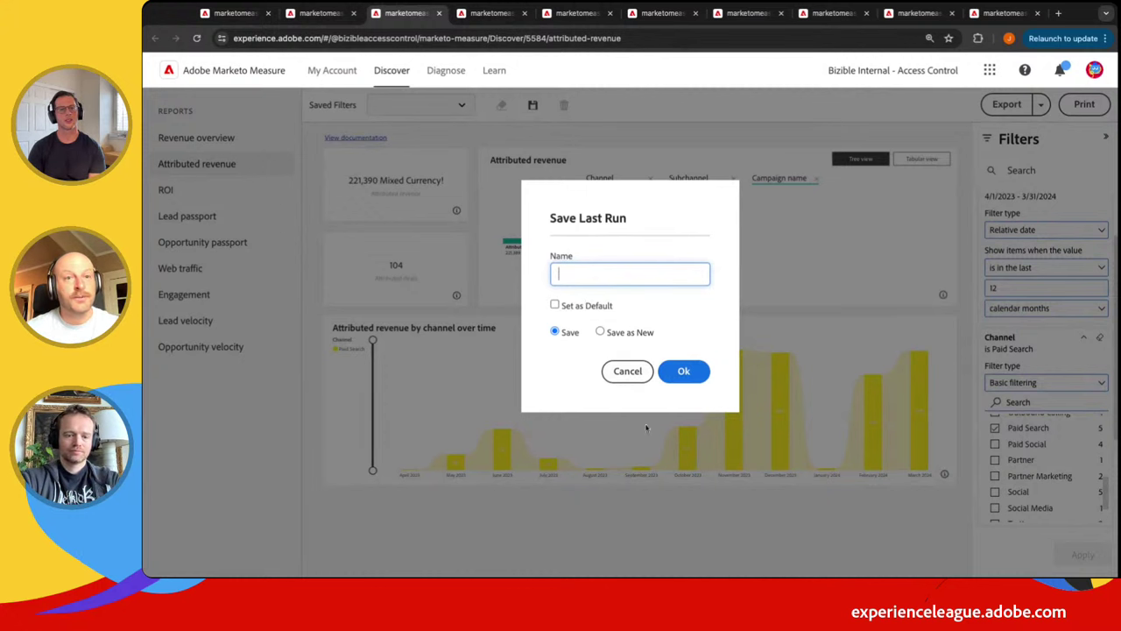
click(627, 370)
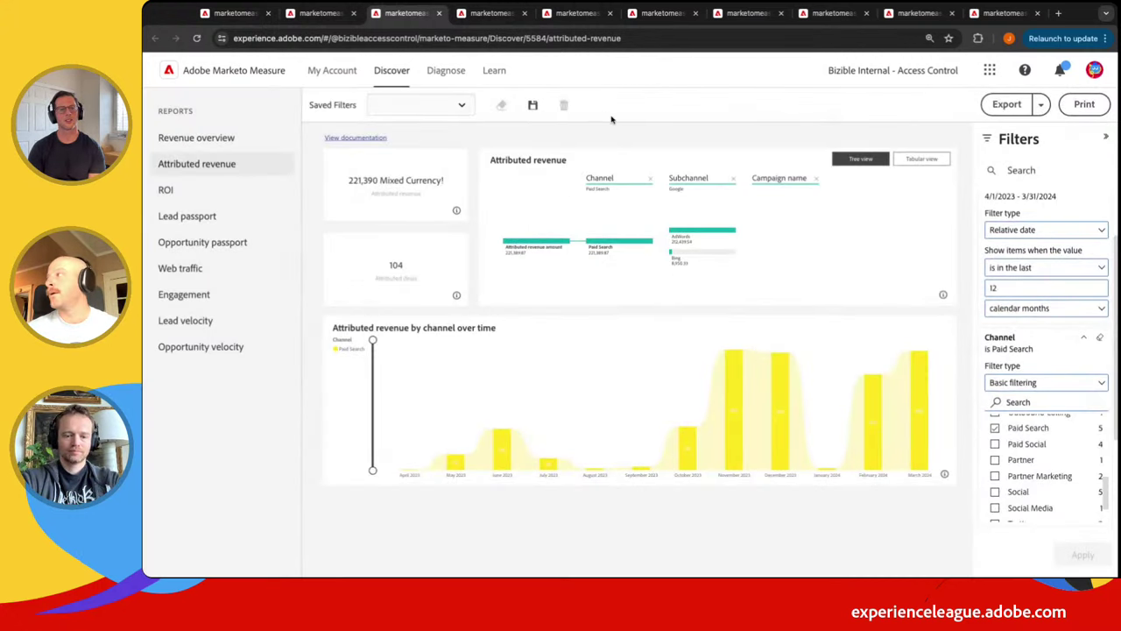
click(995, 429)
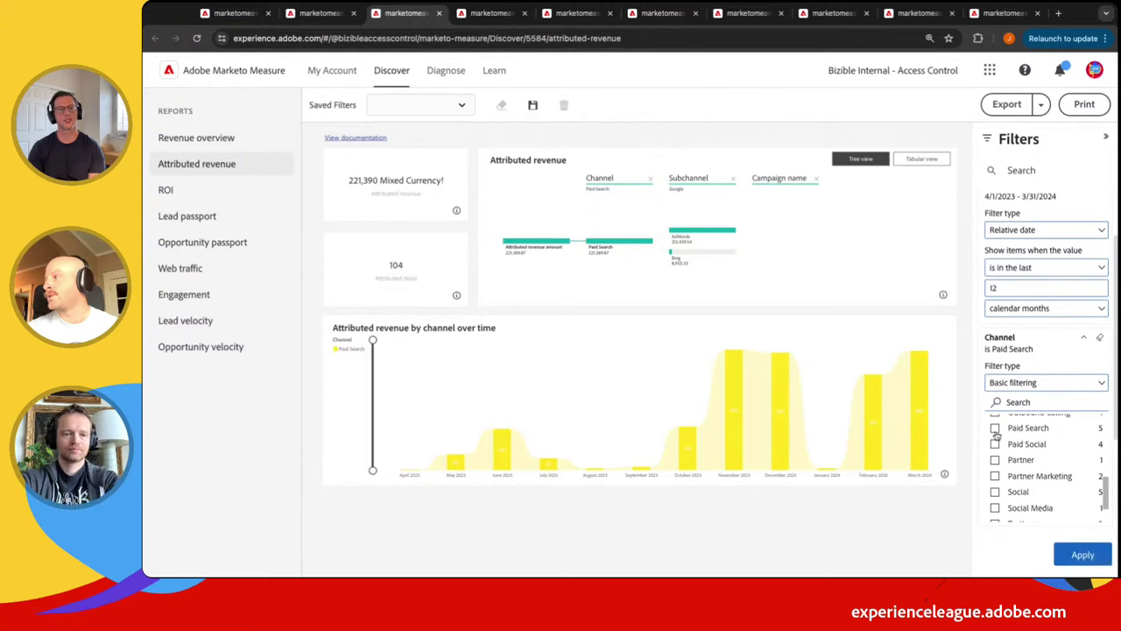
click(1092, 558)
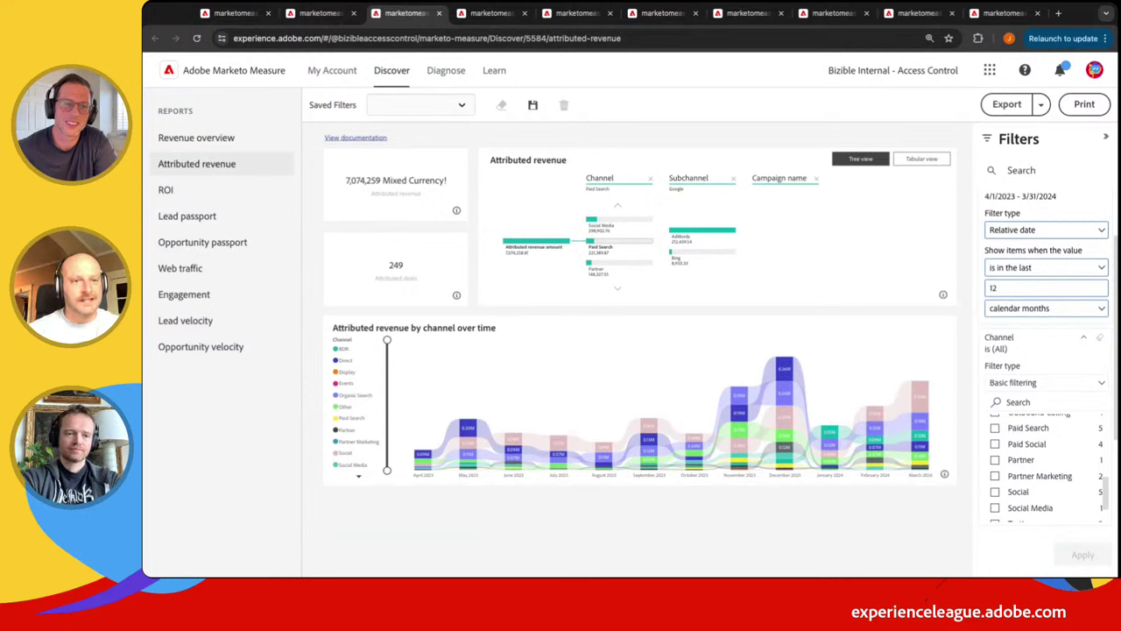
Switch to the ROI report and review its ROI over time description, cost and revenue charts and channel tables
mouse_move(465, 471)
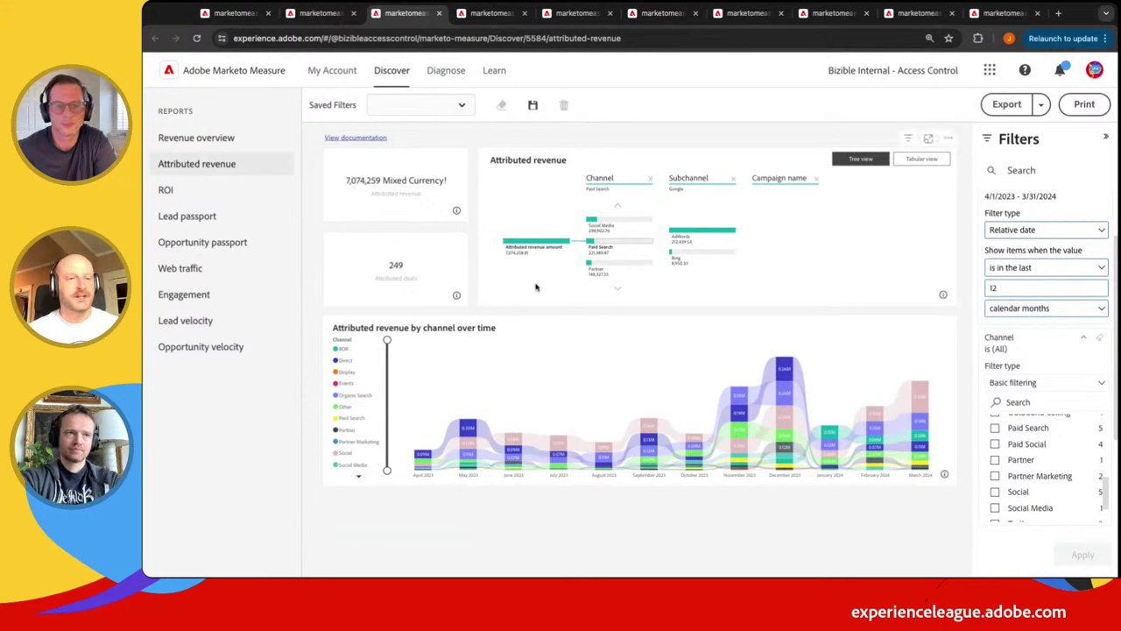
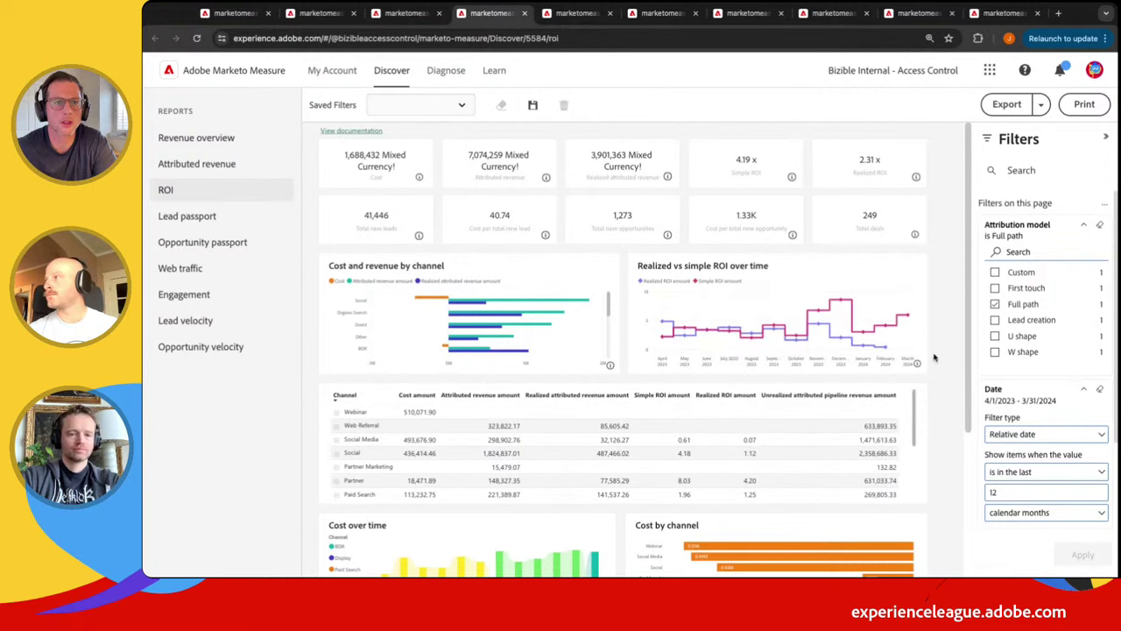
mouse_move(917, 364)
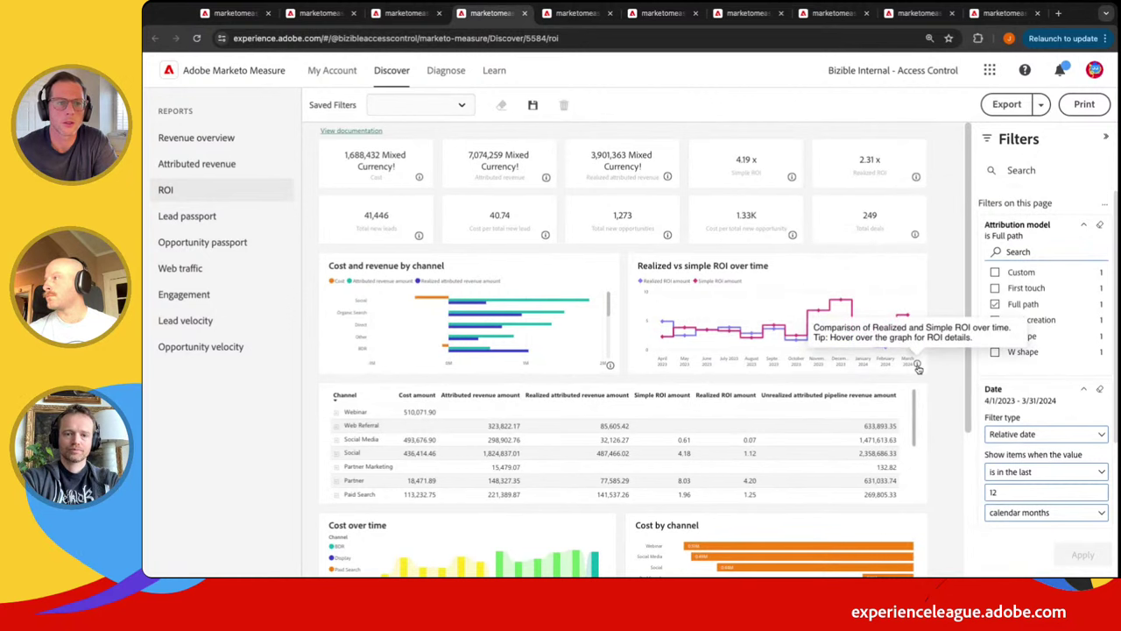
scroll(917, 366, down, 2)
scroll(645, 349, down, 1)
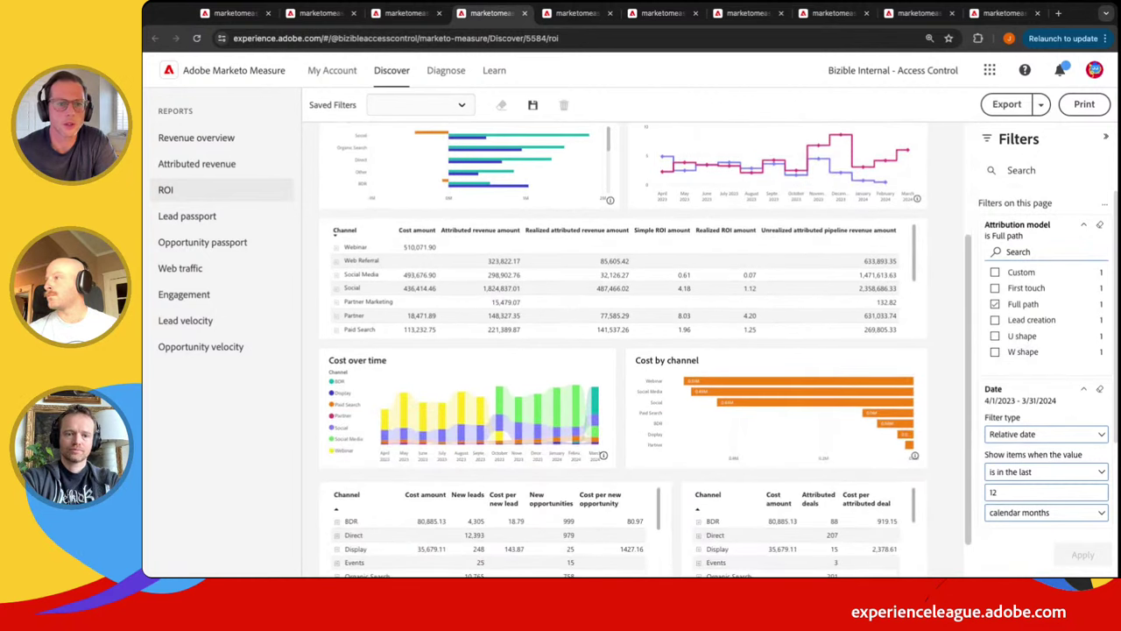
scroll(940, 248, up, 3)
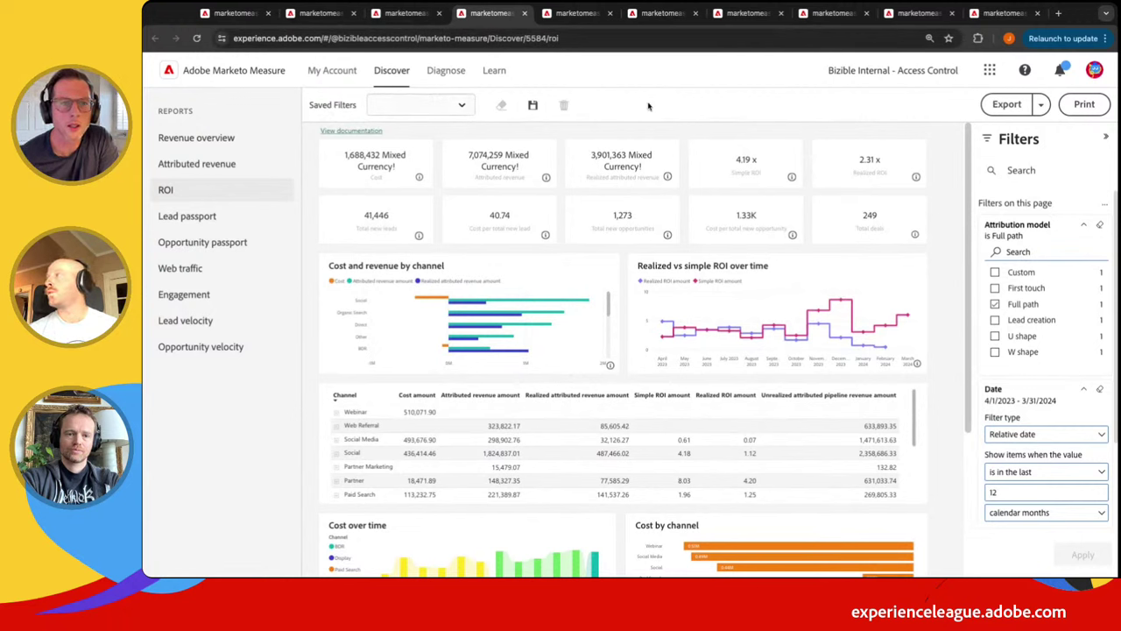
Return to the Revenue overview report and display the Attribution coverage pie chart in focus mode
click(324, 14)
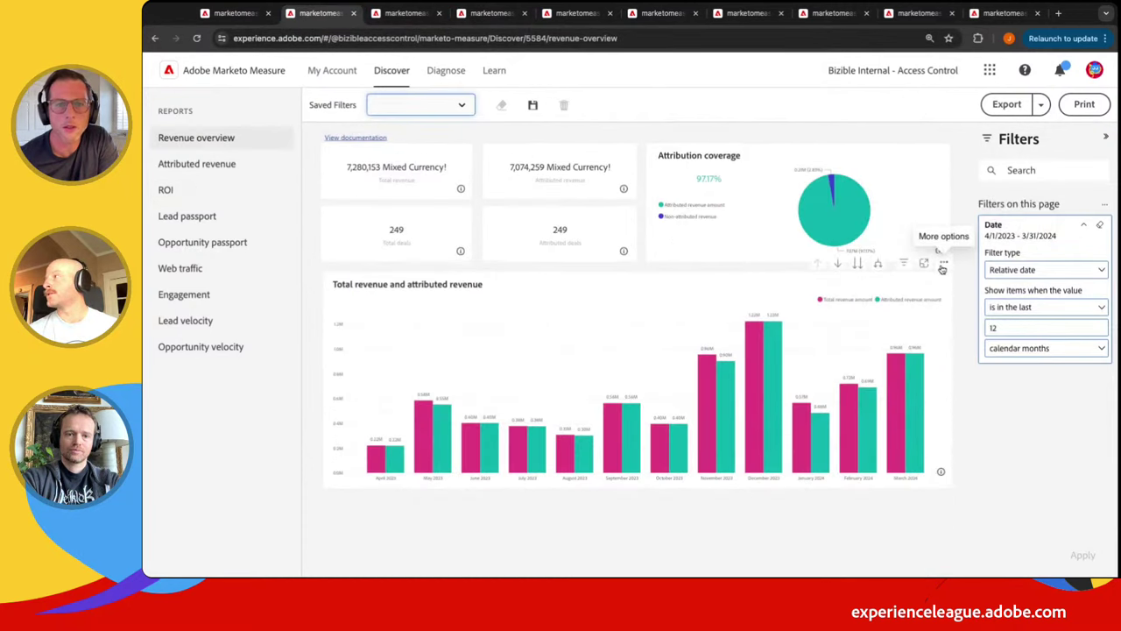
click(942, 266)
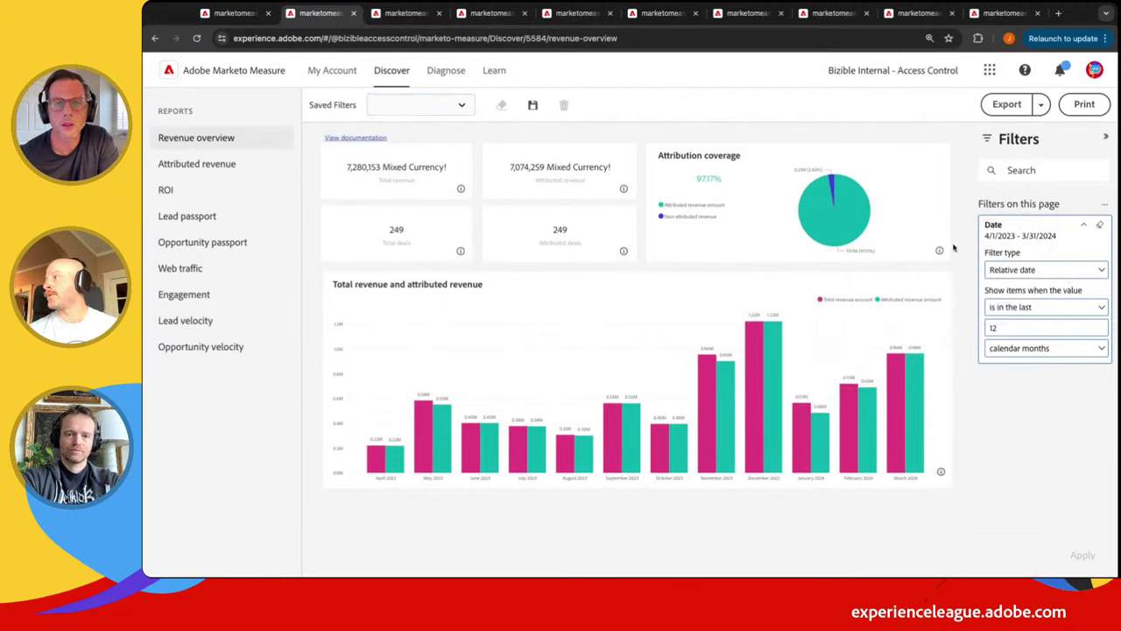
mouse_move(939, 252)
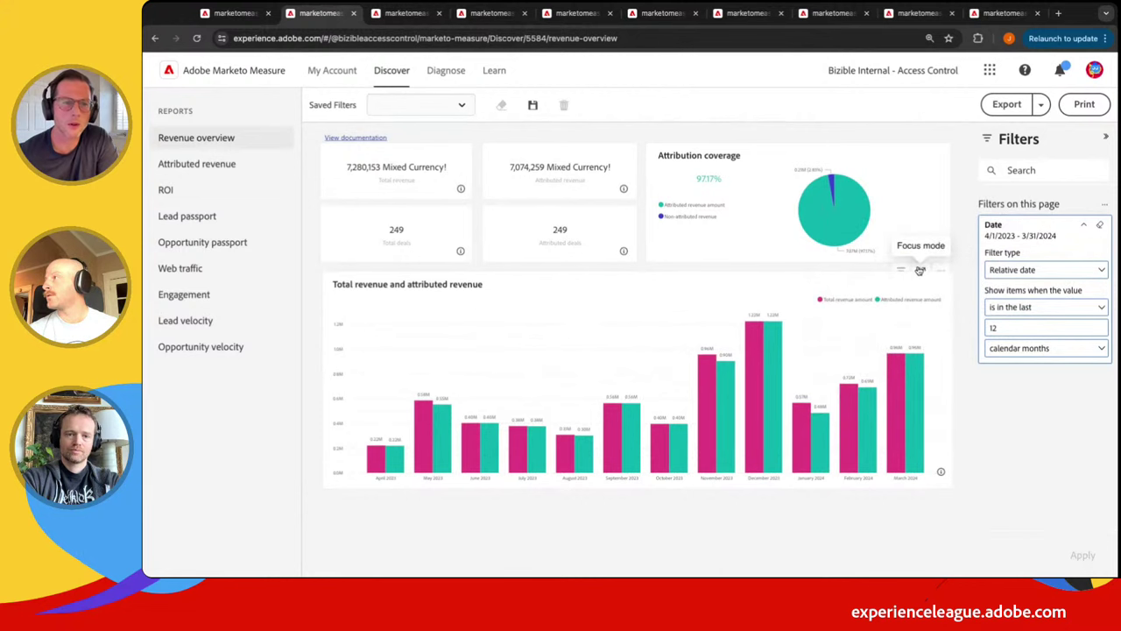
click(924, 271)
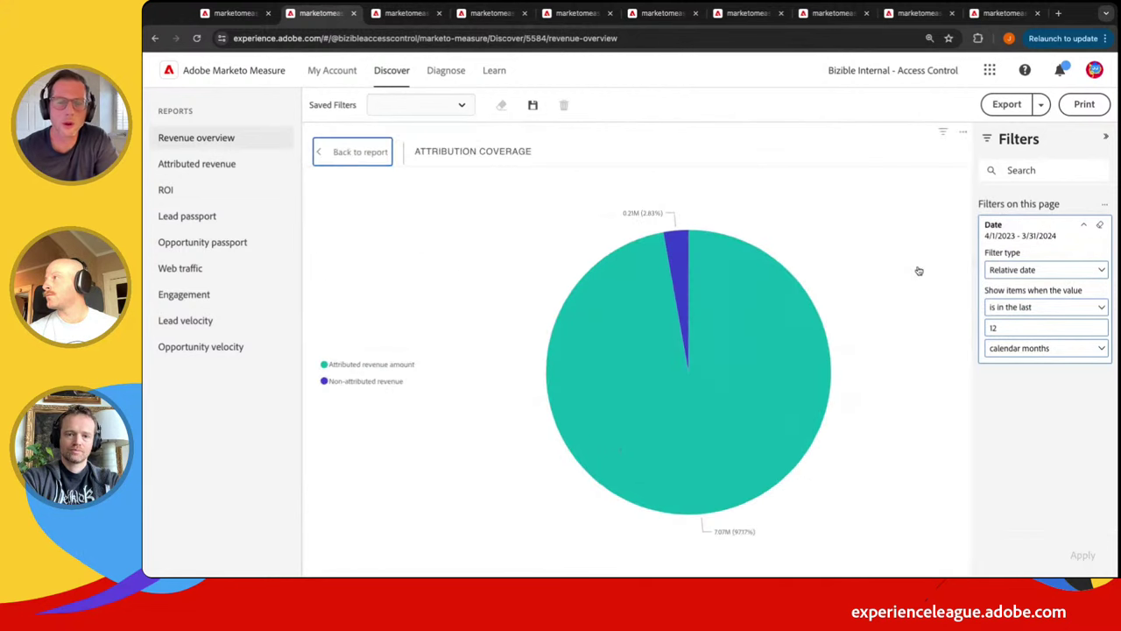
Leave focus mode, show the Total revenue and attributed revenue chart as a table, and review its monthly figures
click(344, 151)
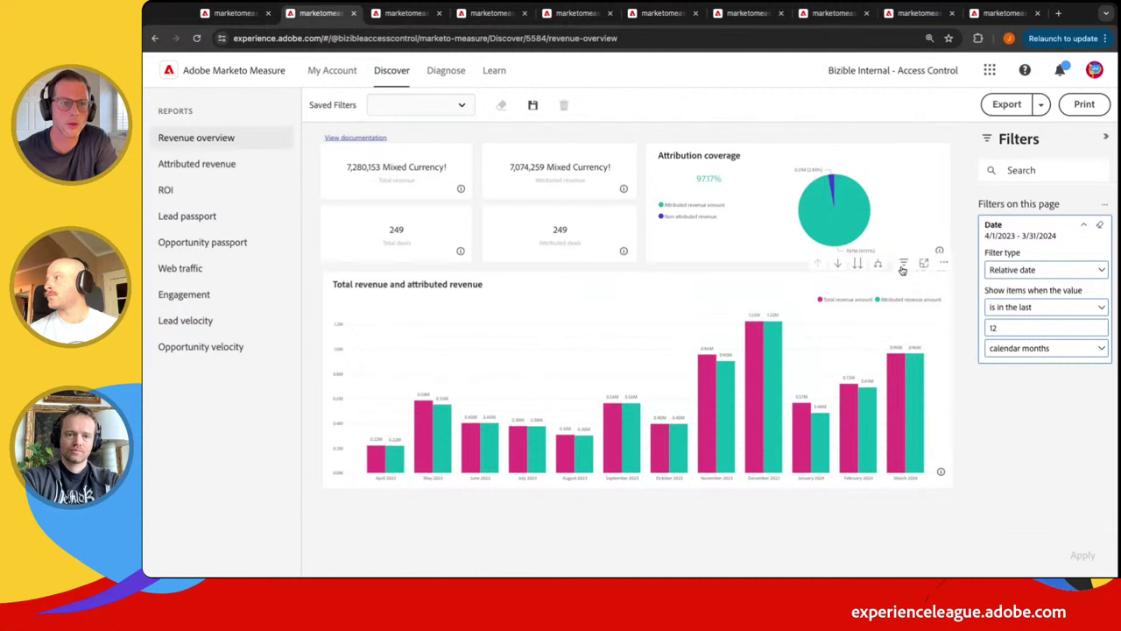
mouse_move(905, 266)
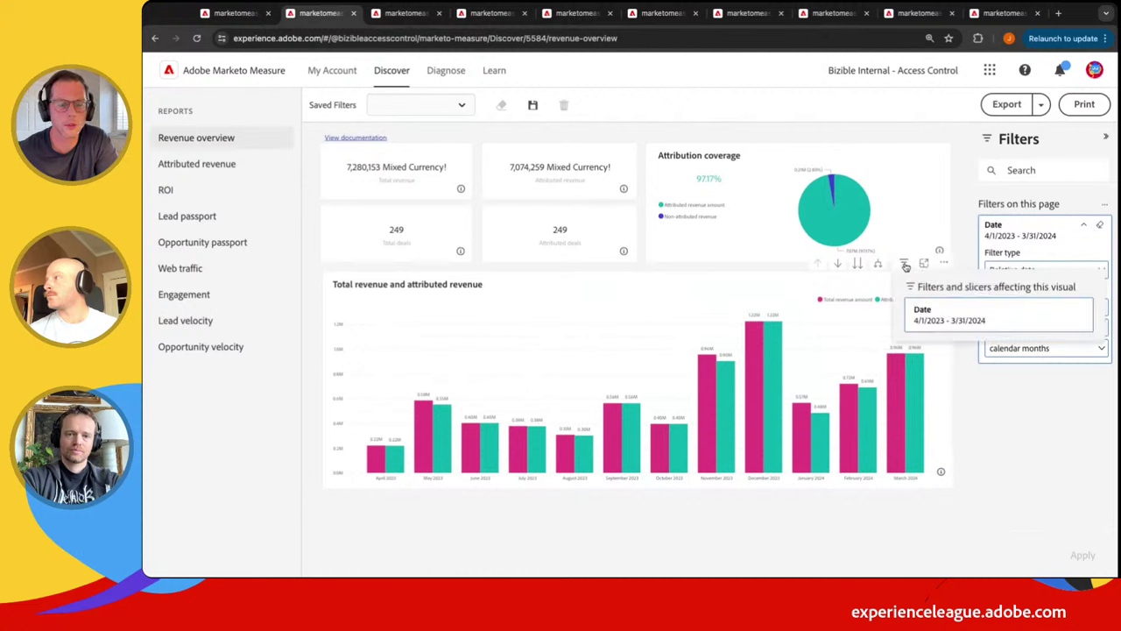
click(943, 263)
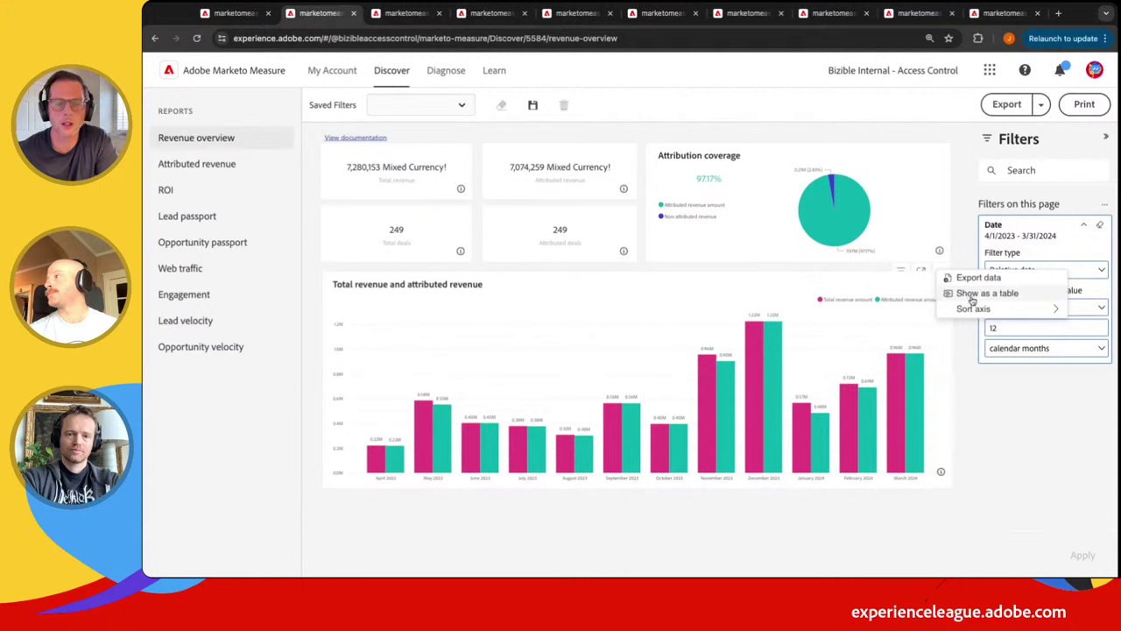
mouse_move(978, 313)
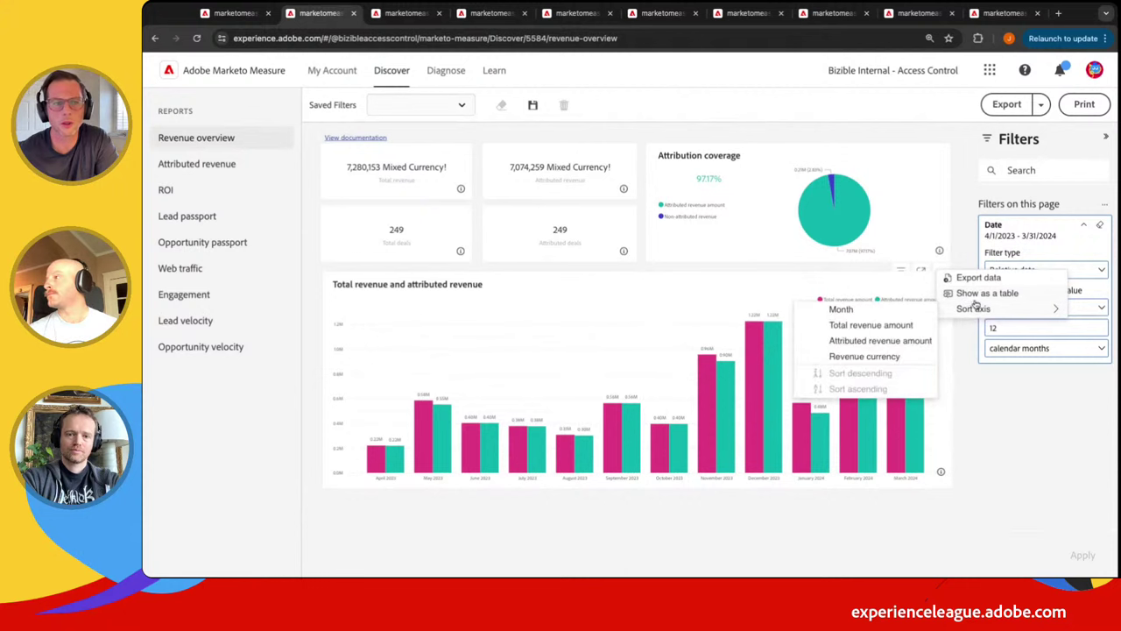
click(974, 298)
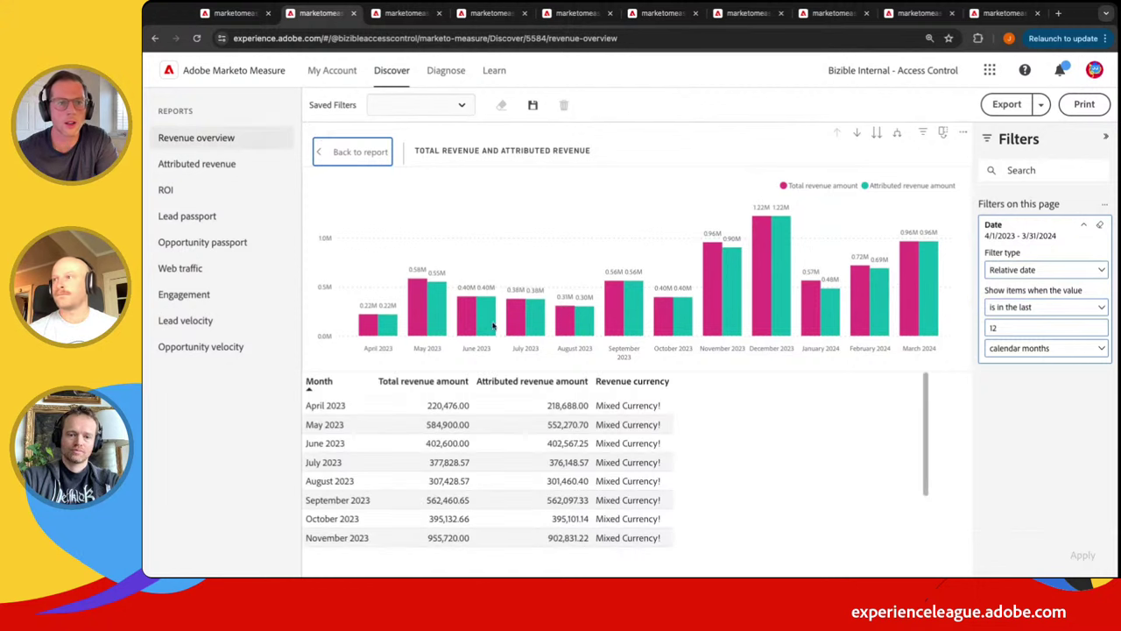
scroll(512, 449, down, 1)
scroll(512, 450, down, 1)
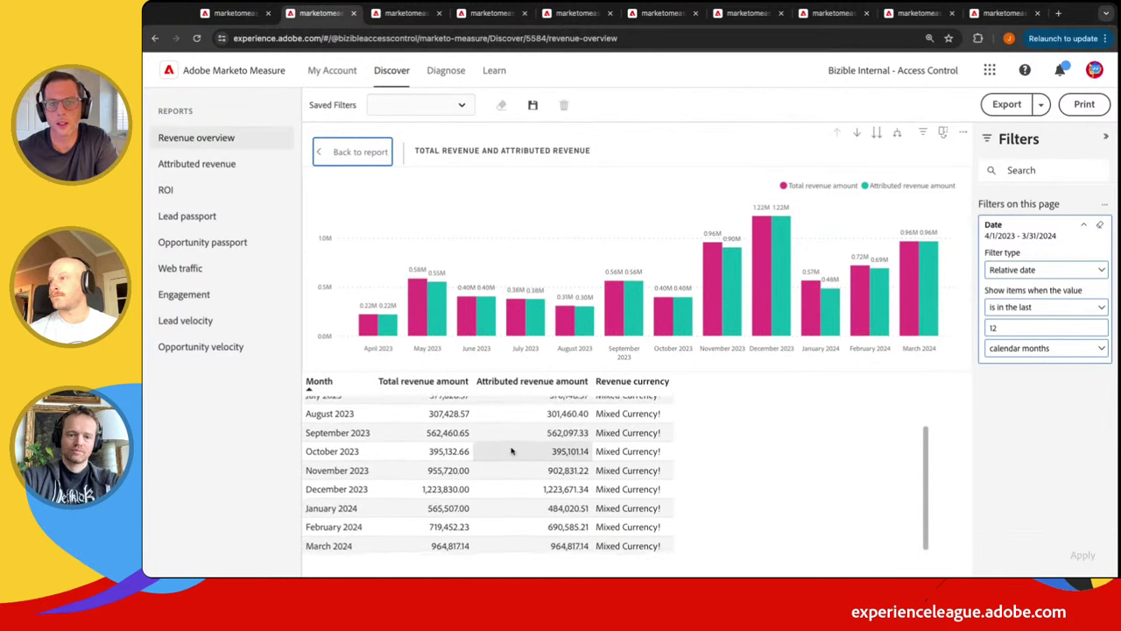
scroll(512, 450, up, 2)
scroll(512, 448, down, 2)
scroll(525, 449, up, 2)
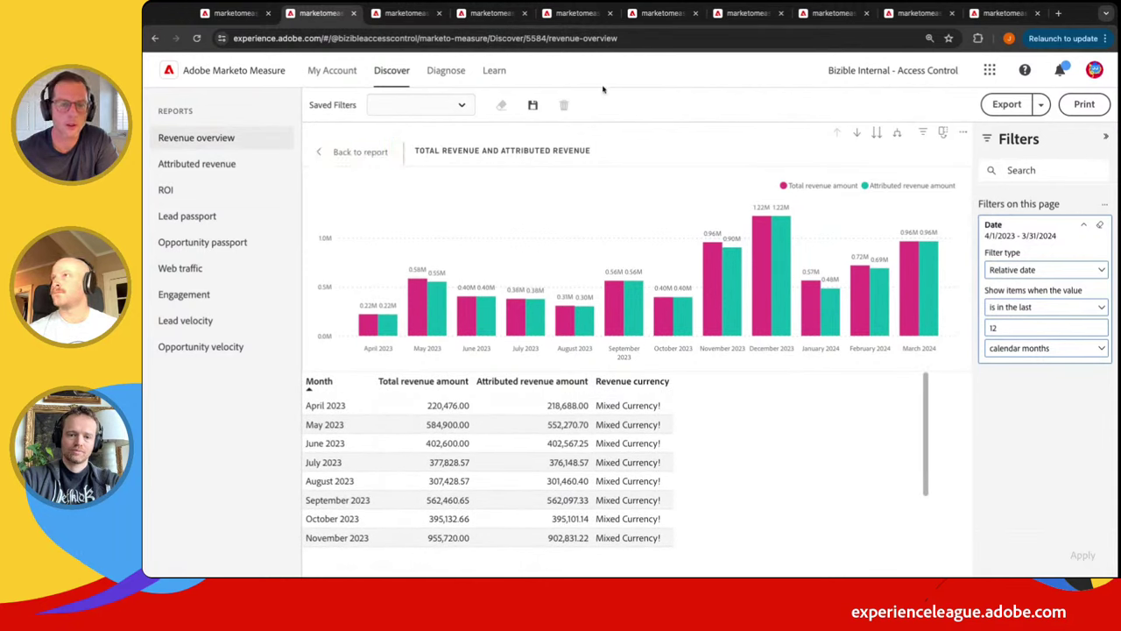
On the ROI report, show the Realized vs simple ROI over time chart as a table, and return to the report
click(479, 17)
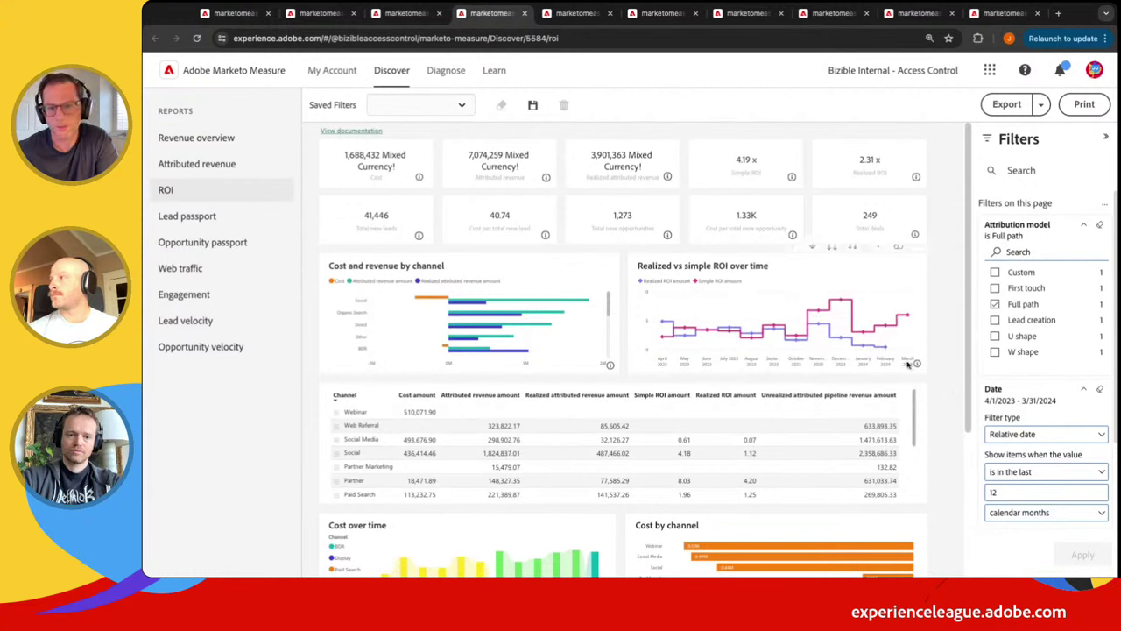
click(917, 249)
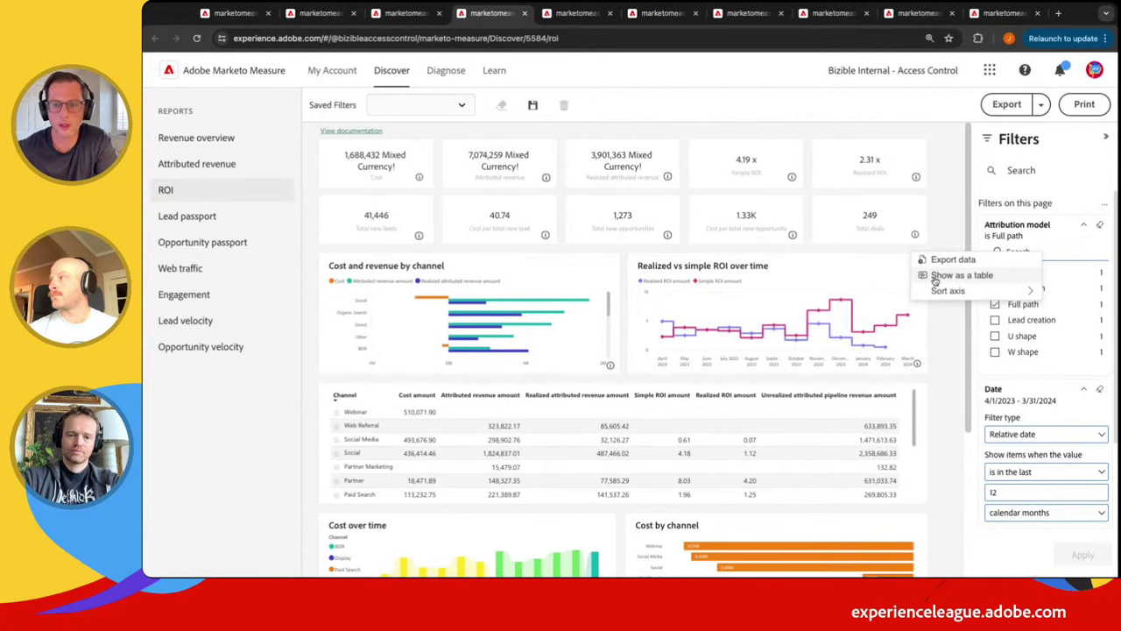
click(961, 275)
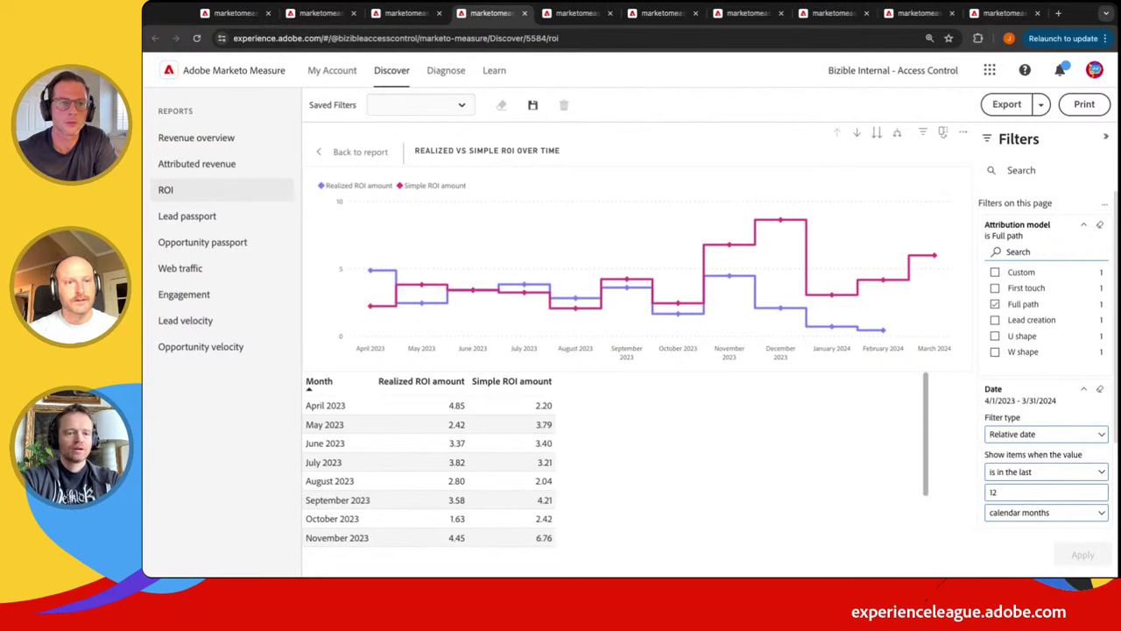
click(374, 159)
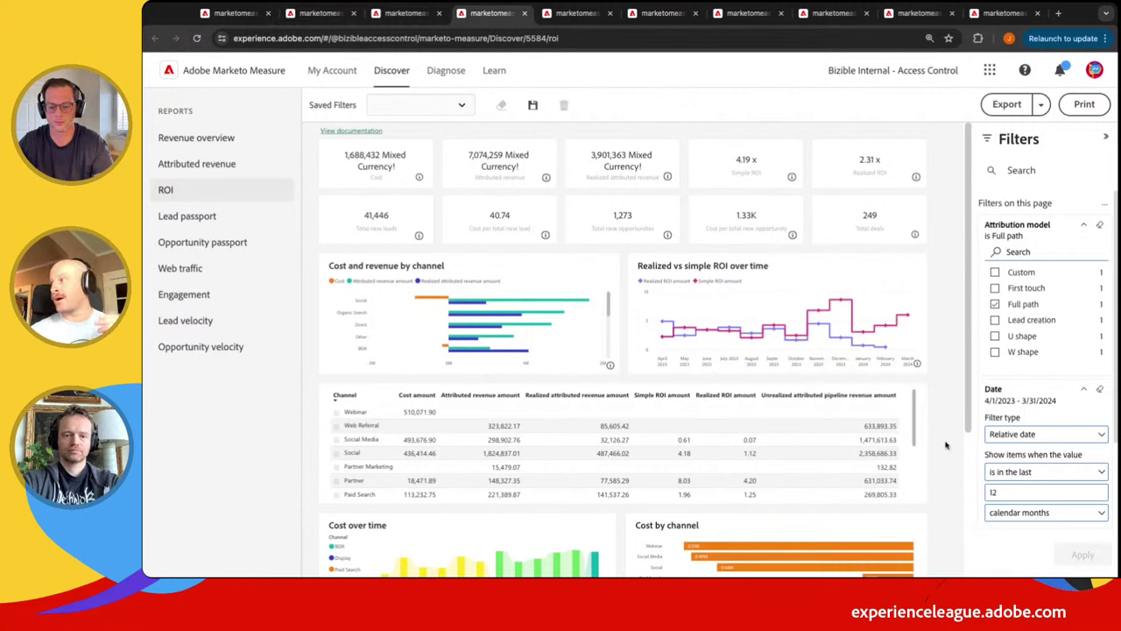
Examine the ROI report's channel table and cost charts, and collapse the Attribution model and Date filters
mouse_move(885, 440)
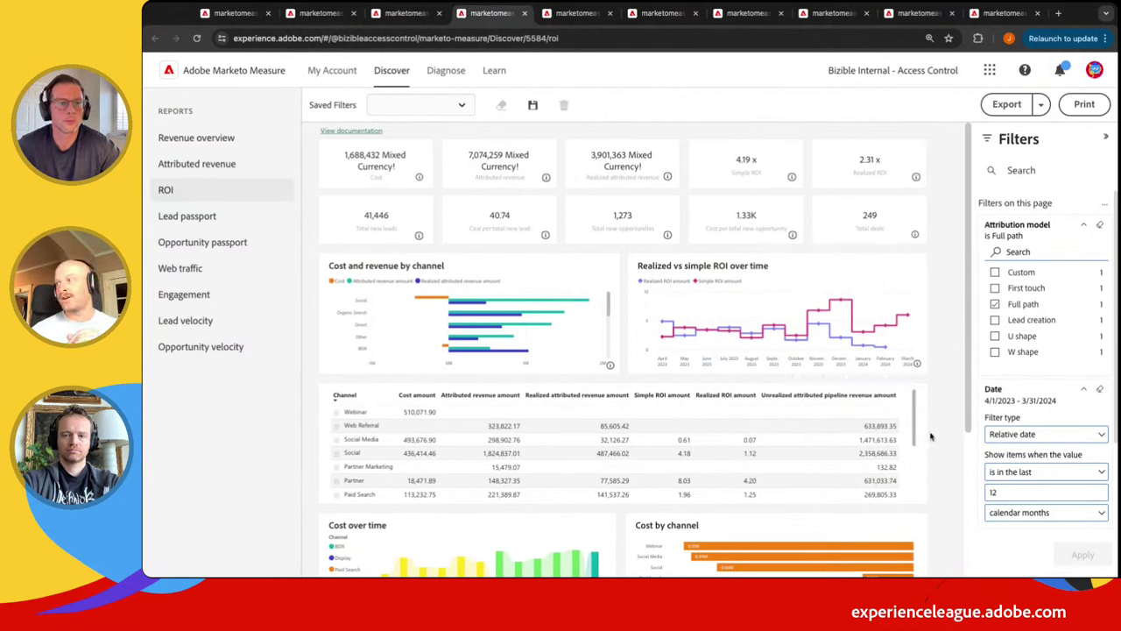
mouse_move(907, 454)
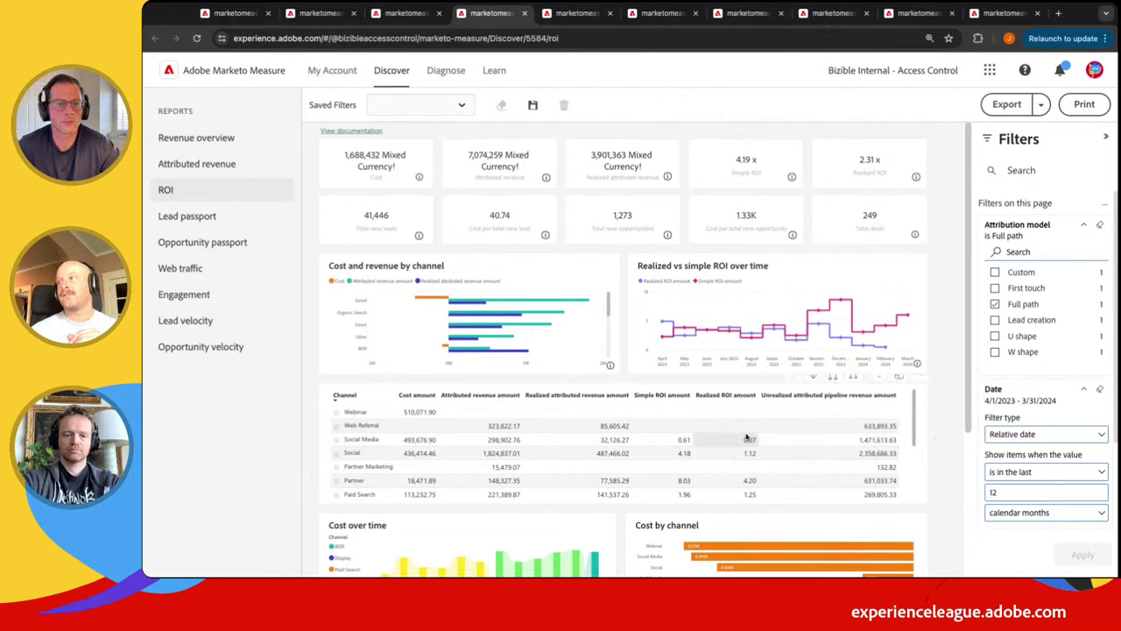
mouse_move(748, 445)
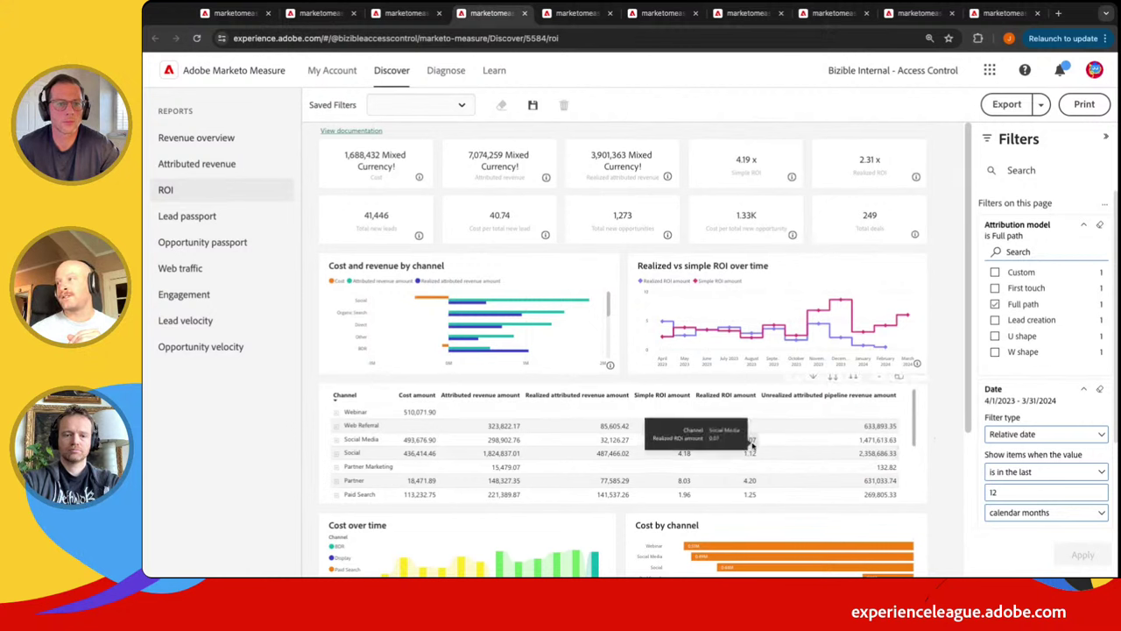
mouse_move(409, 443)
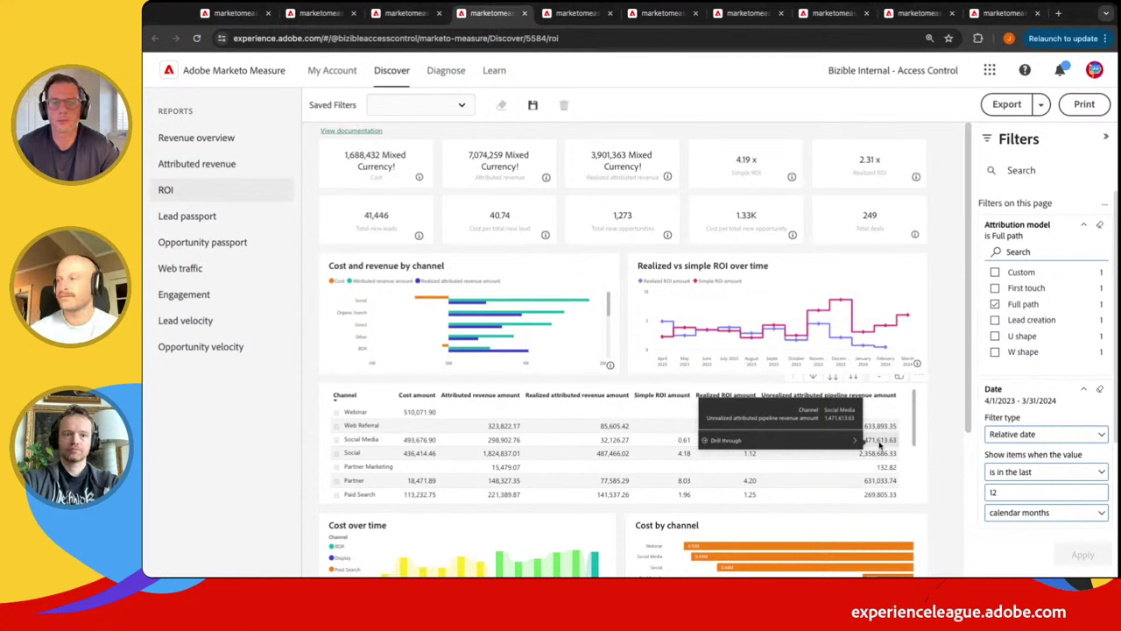
scroll(942, 427, down, 2)
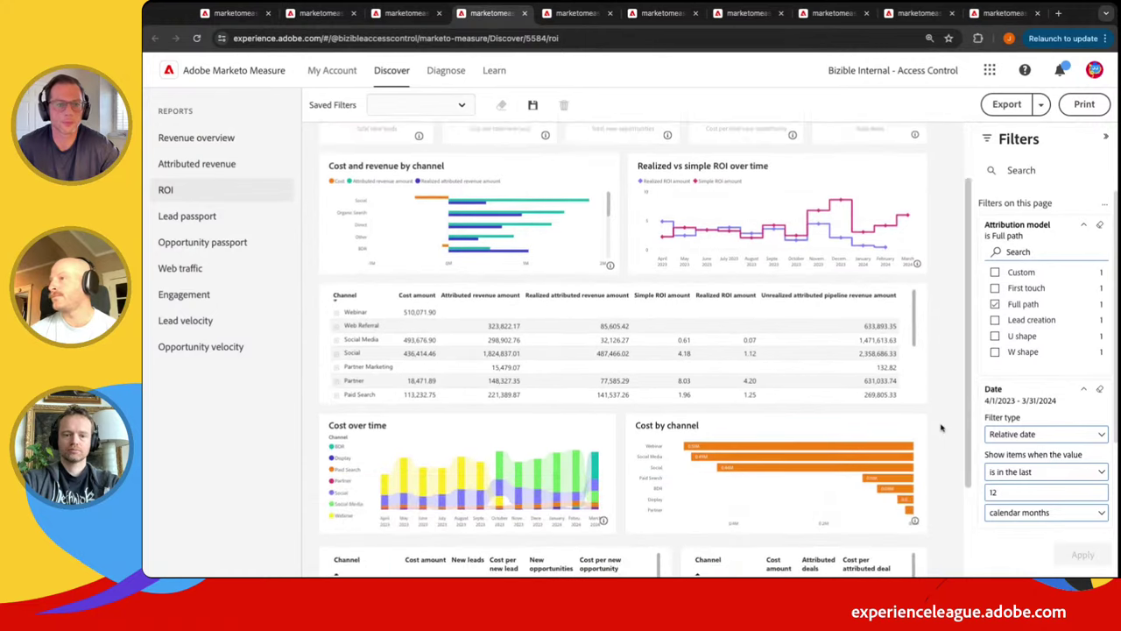
scroll(941, 427, down, 1)
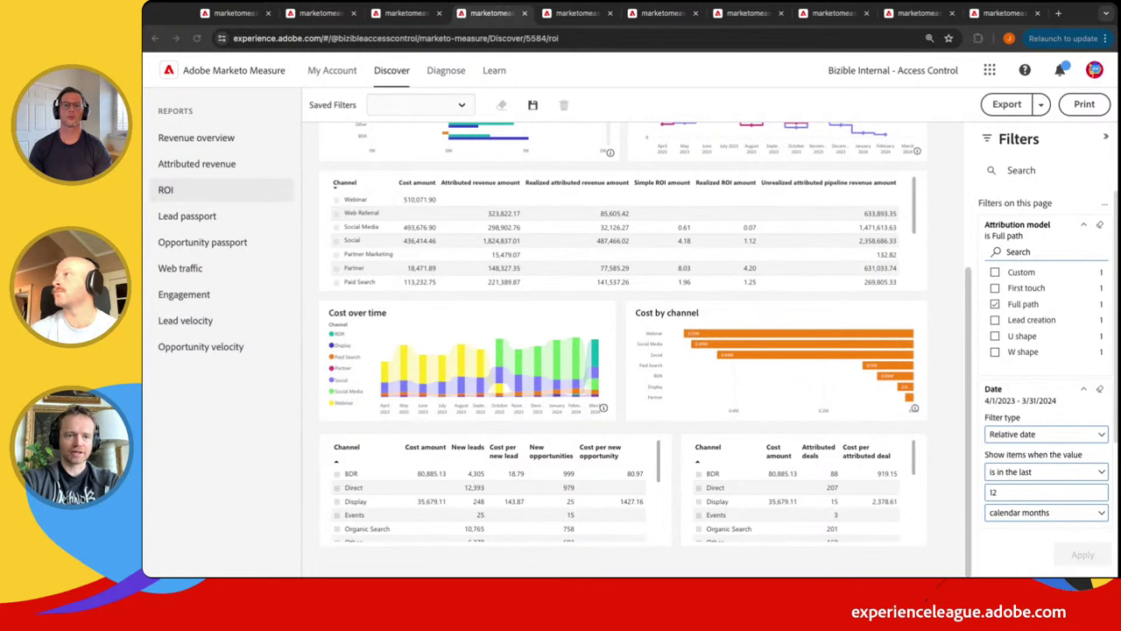
click(1084, 226)
click(1084, 257)
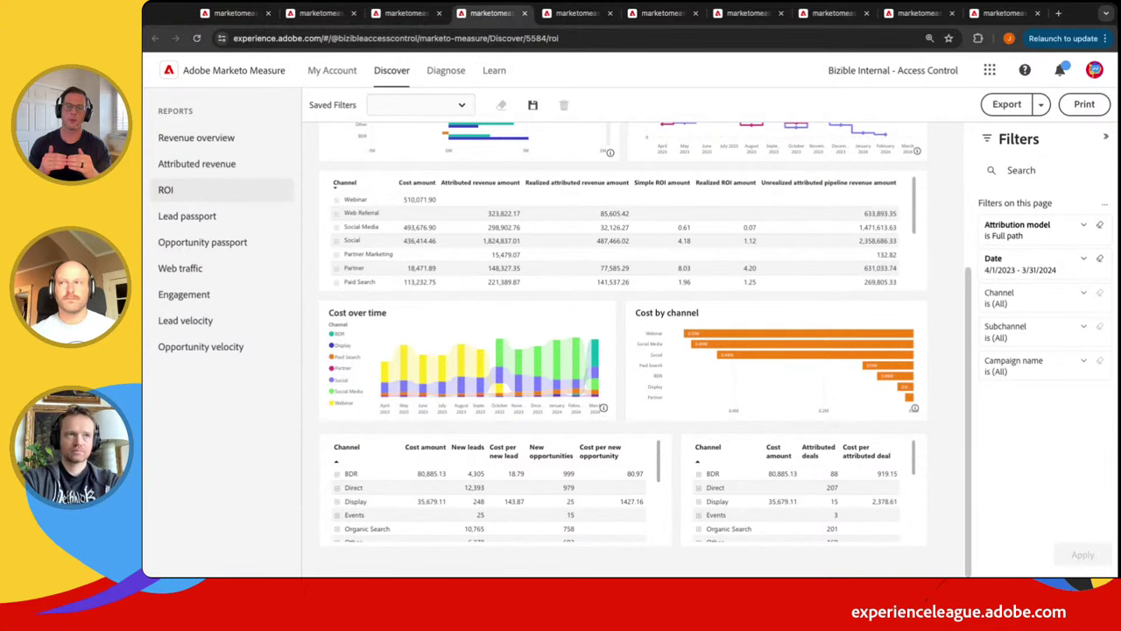
Switch to the Lead passport report and view the available values of the Opportunity Product and Country filters
click(553, 17)
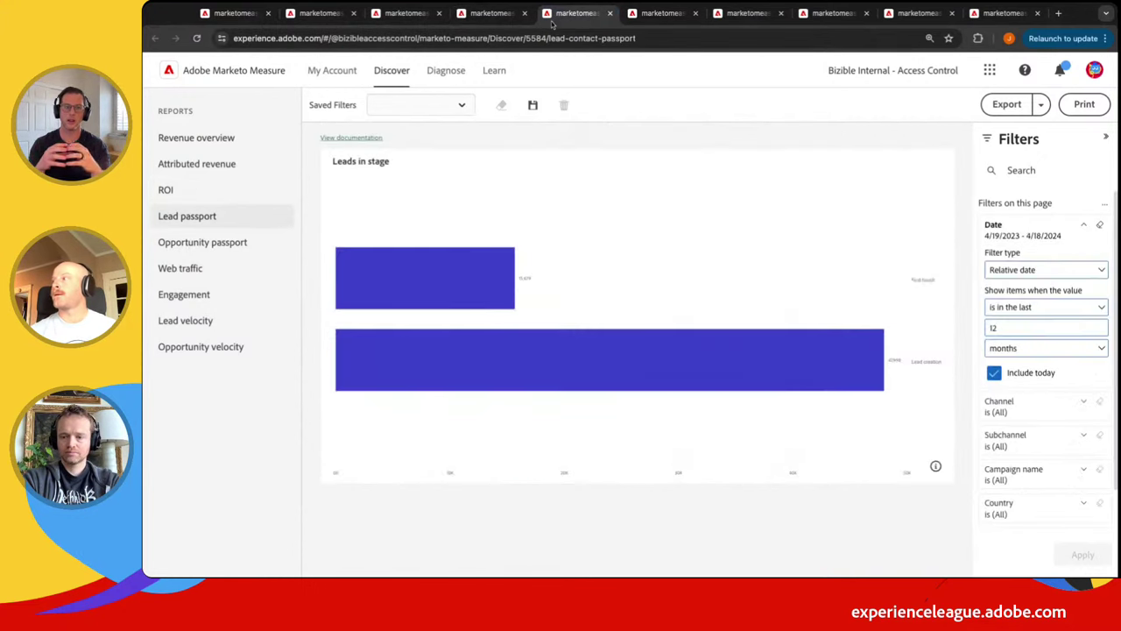
scroll(1024, 392, down, 1)
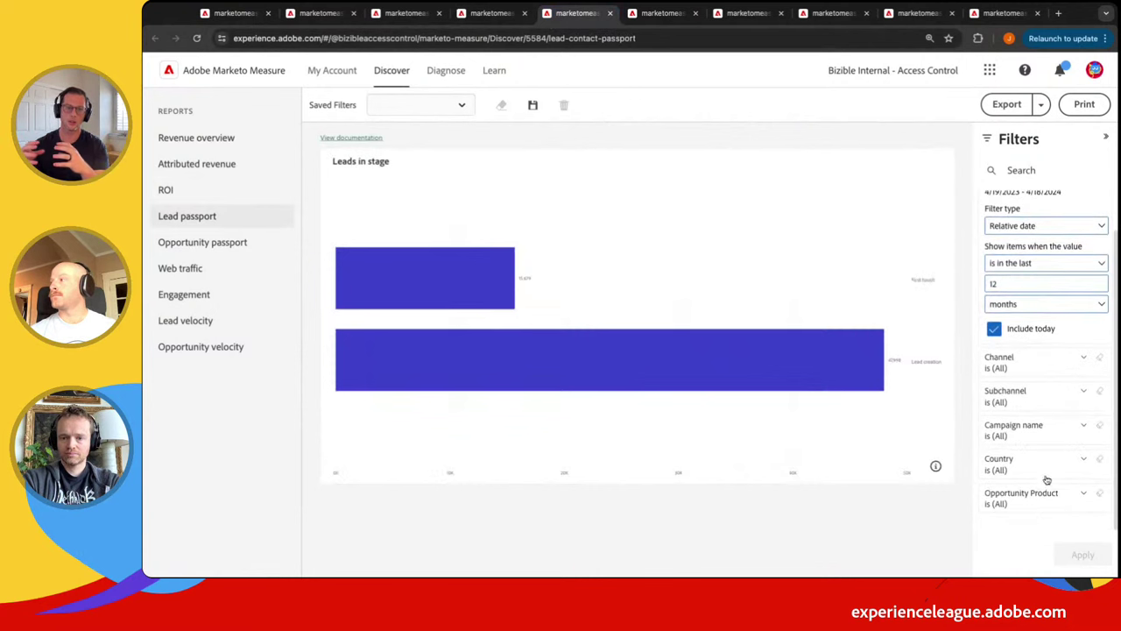
click(1048, 505)
scroll(1047, 504, down, 1)
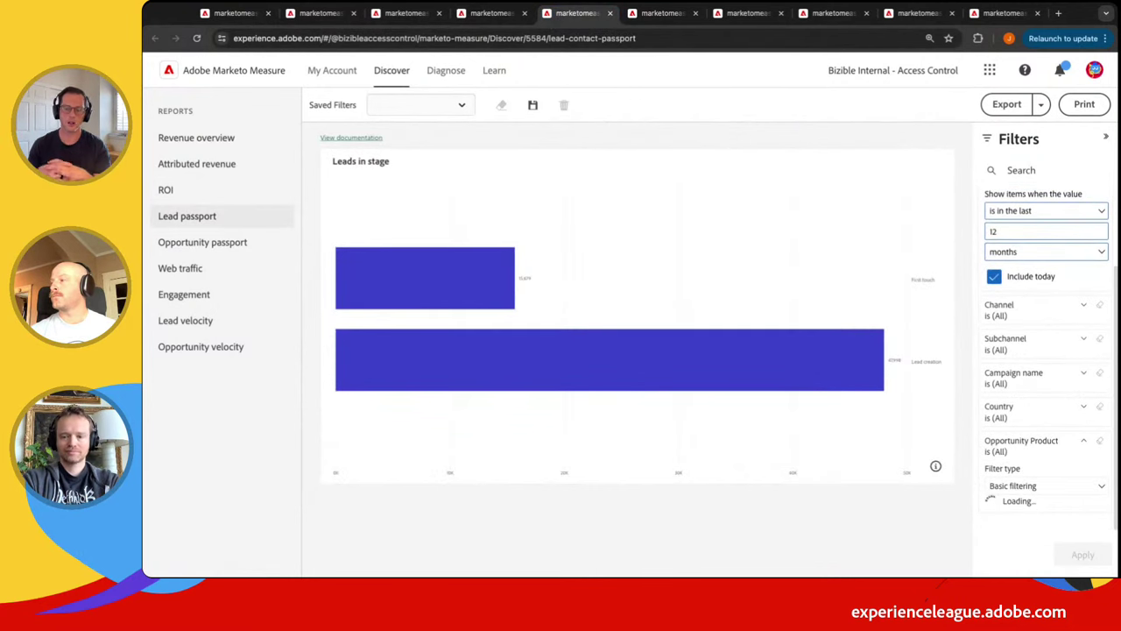
click(1057, 416)
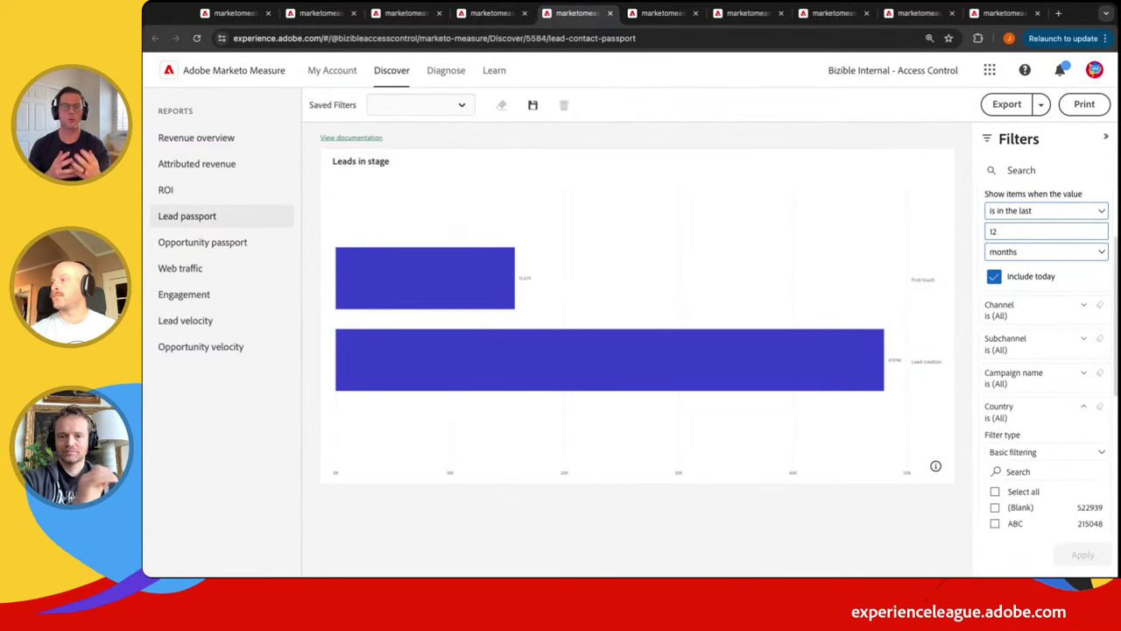
scroll(1051, 473, down, 2)
scroll(1051, 500, down, 4)
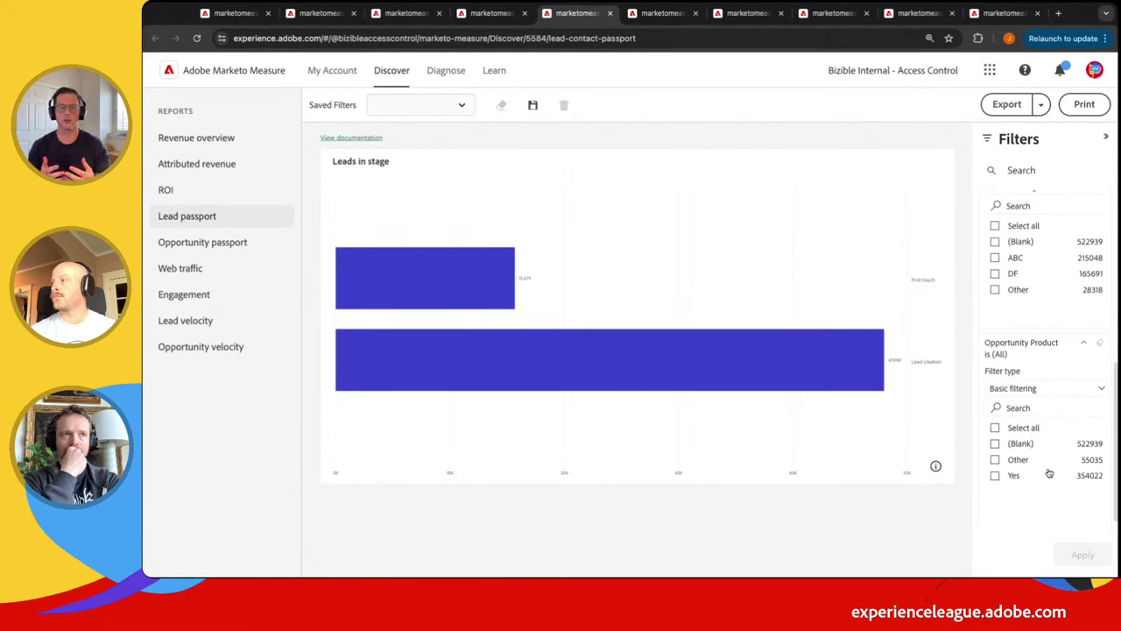
Collapse the Opportunity Product, Country and Date filters on the Lead passport report
scroll(1051, 464, up, 1)
click(1087, 370)
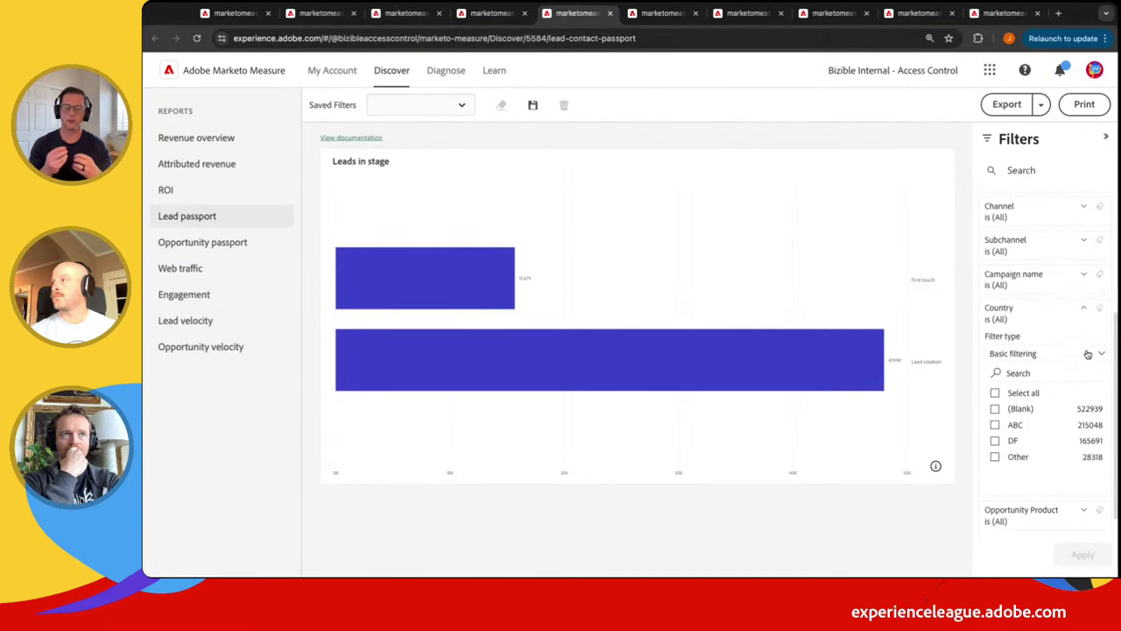
click(1083, 308)
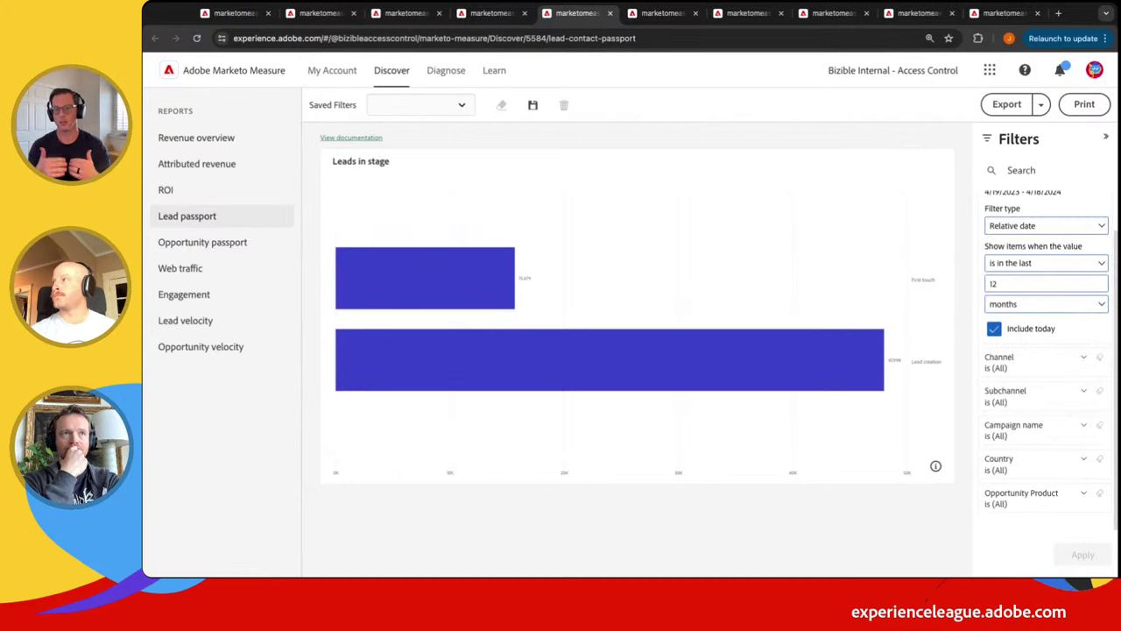
scroll(1067, 202, up, 2)
click(1084, 227)
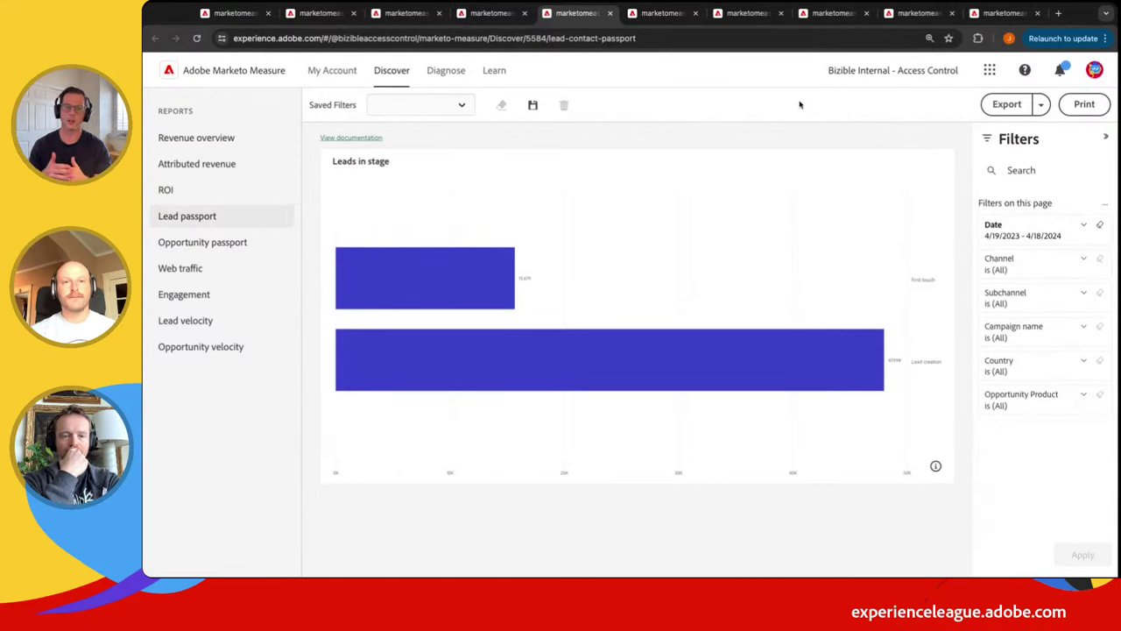
Revisit the ROI report and return to Lead passport to check its Country filter values and Date filter settings
click(487, 13)
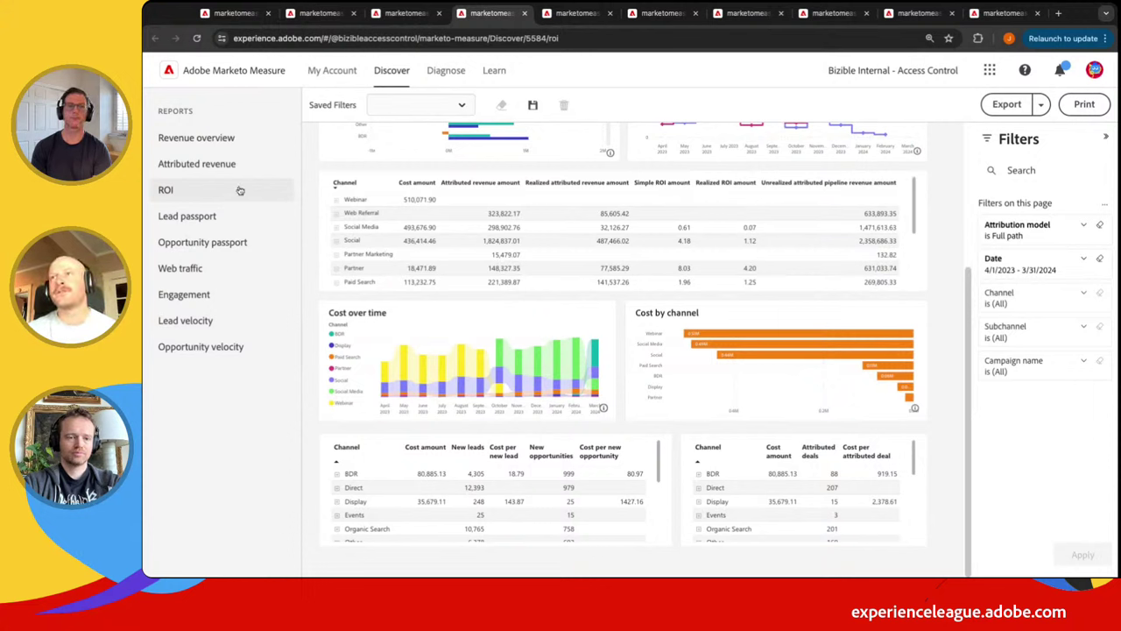
click(232, 252)
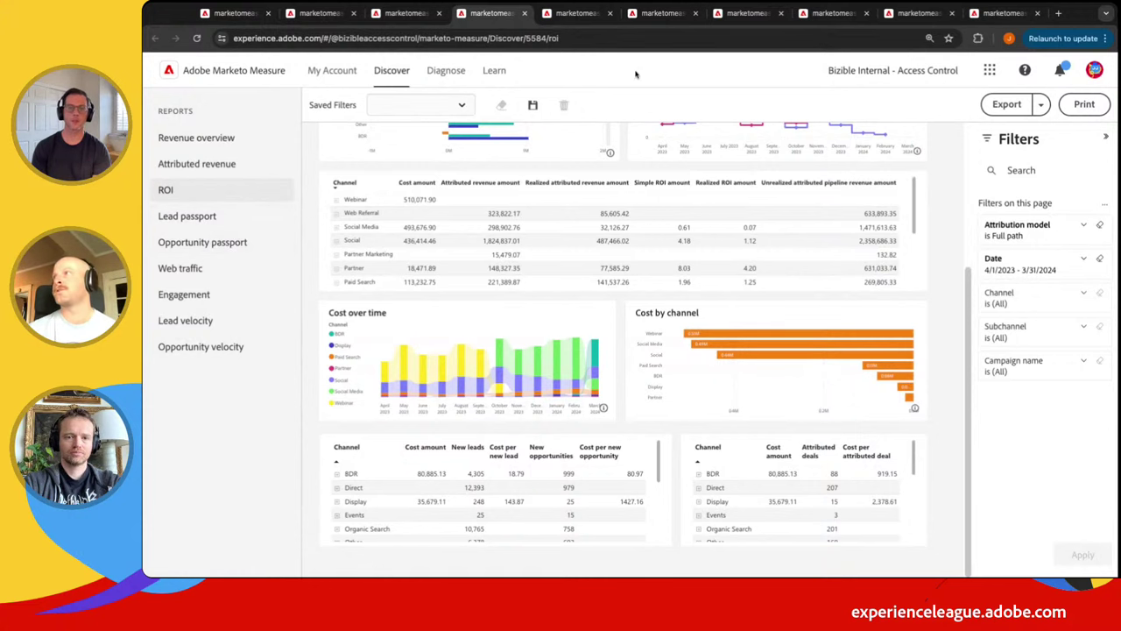
click(574, 16)
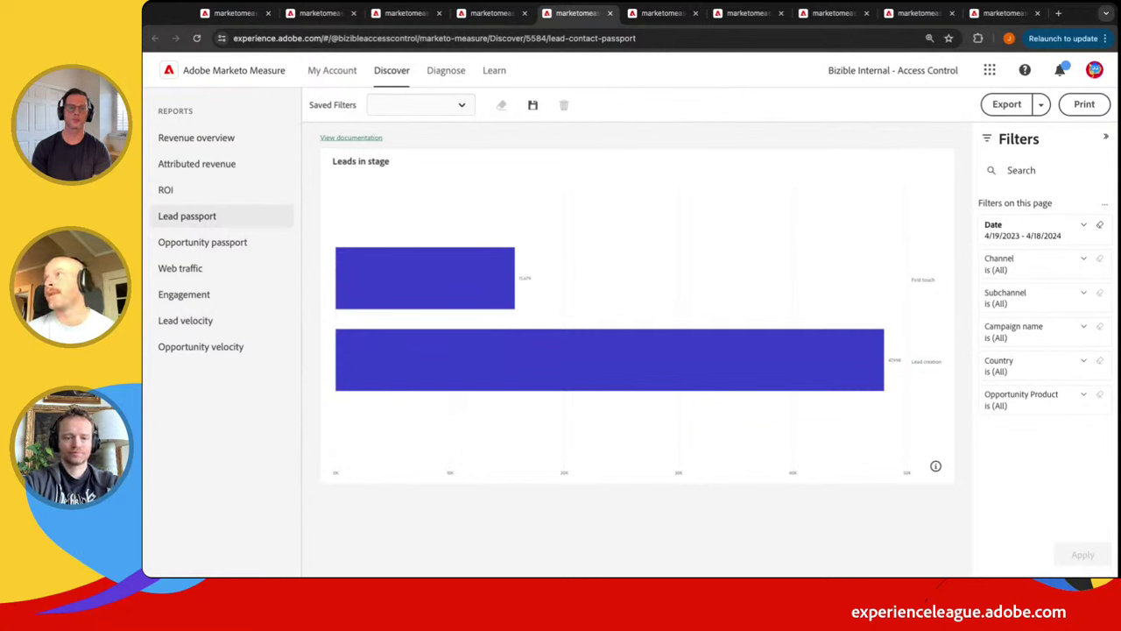
click(1034, 364)
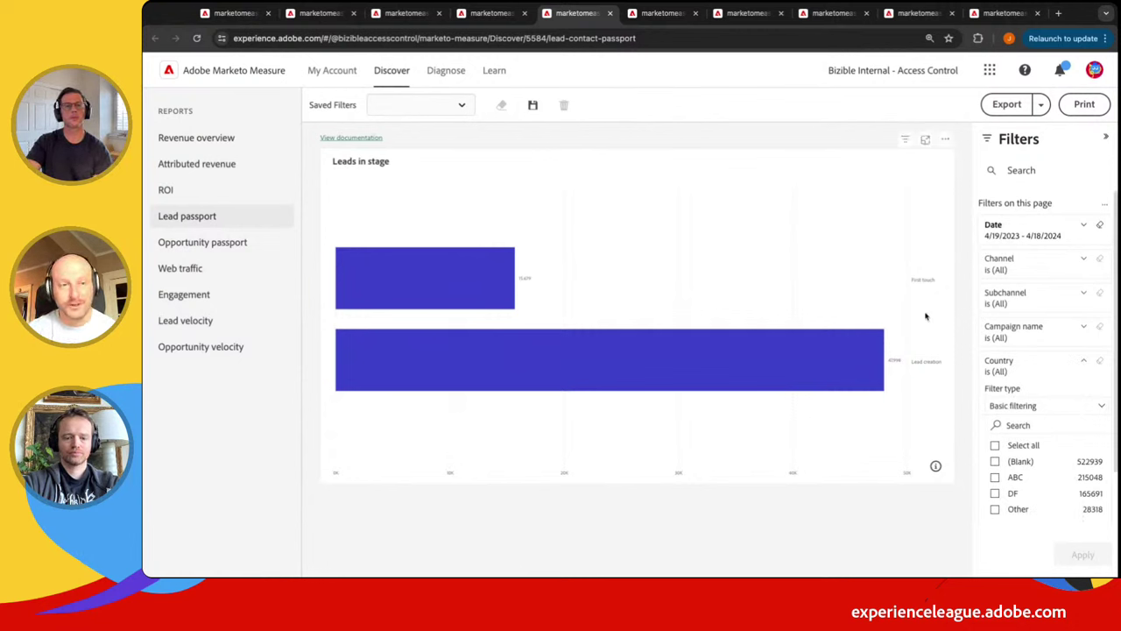
click(1083, 360)
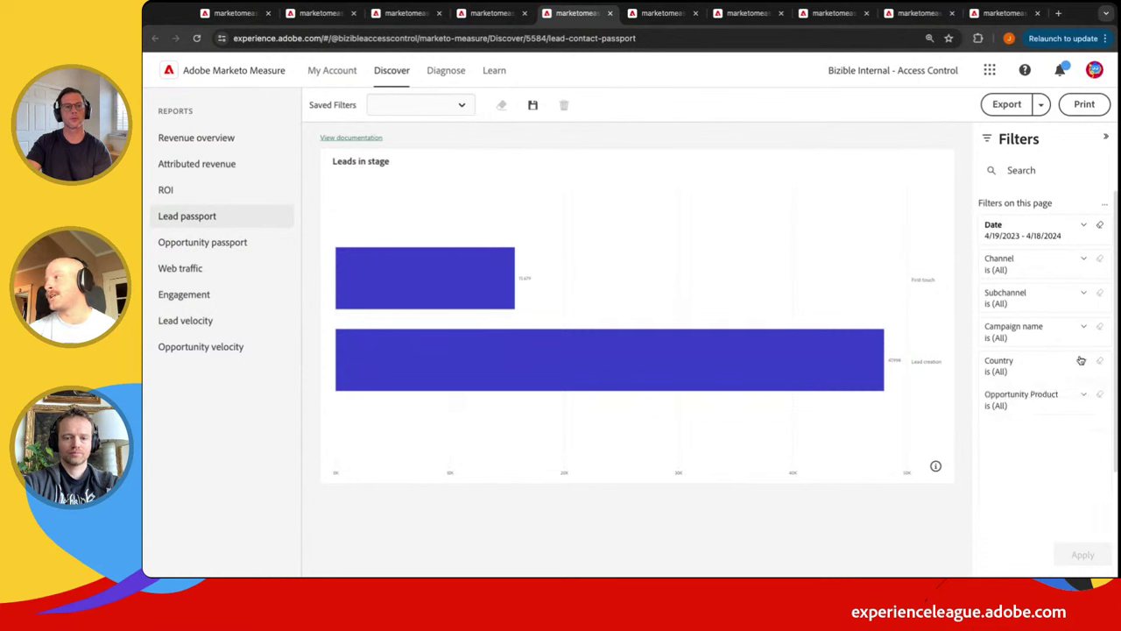
click(1051, 233)
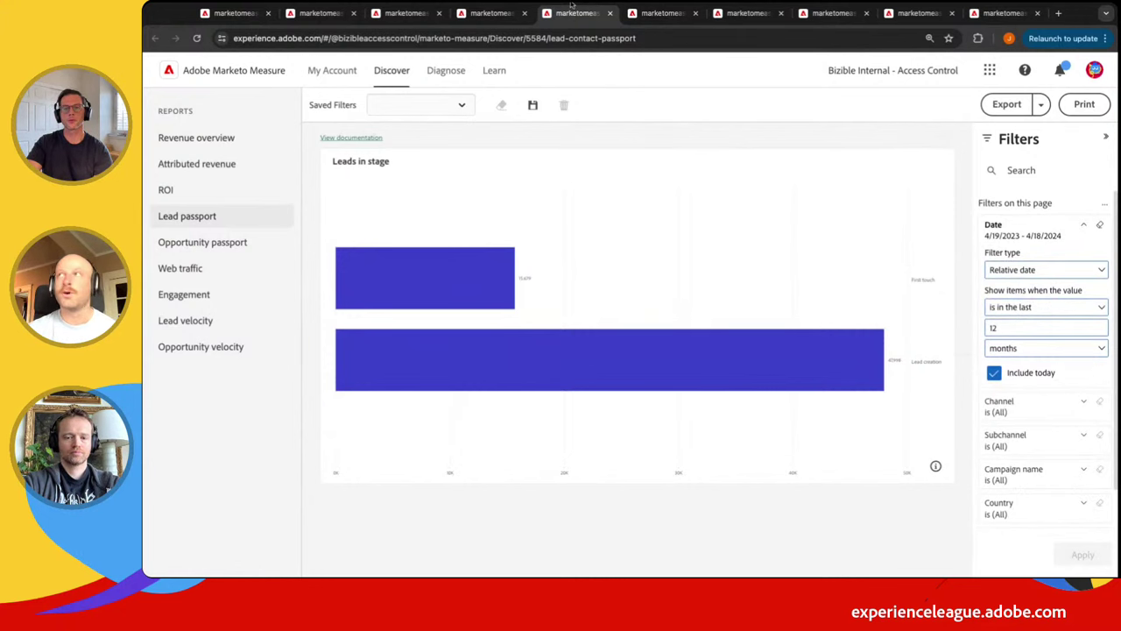
Switch to the Opportunity passport report and view its Date filter settings alongside the Opportunities in stage chart
click(661, 13)
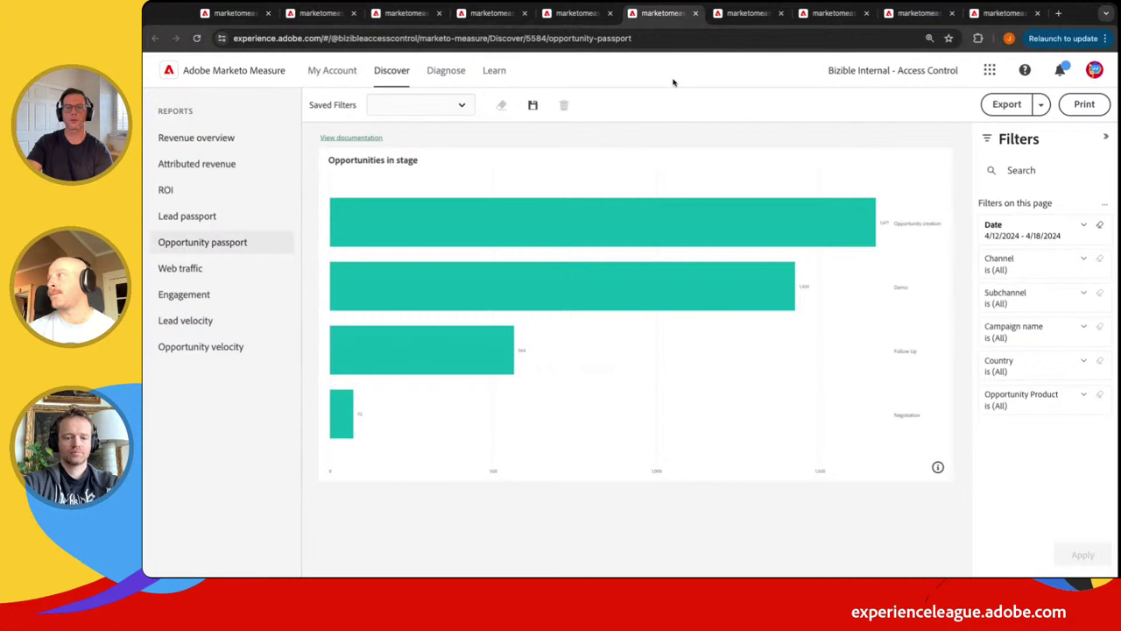
click(1051, 234)
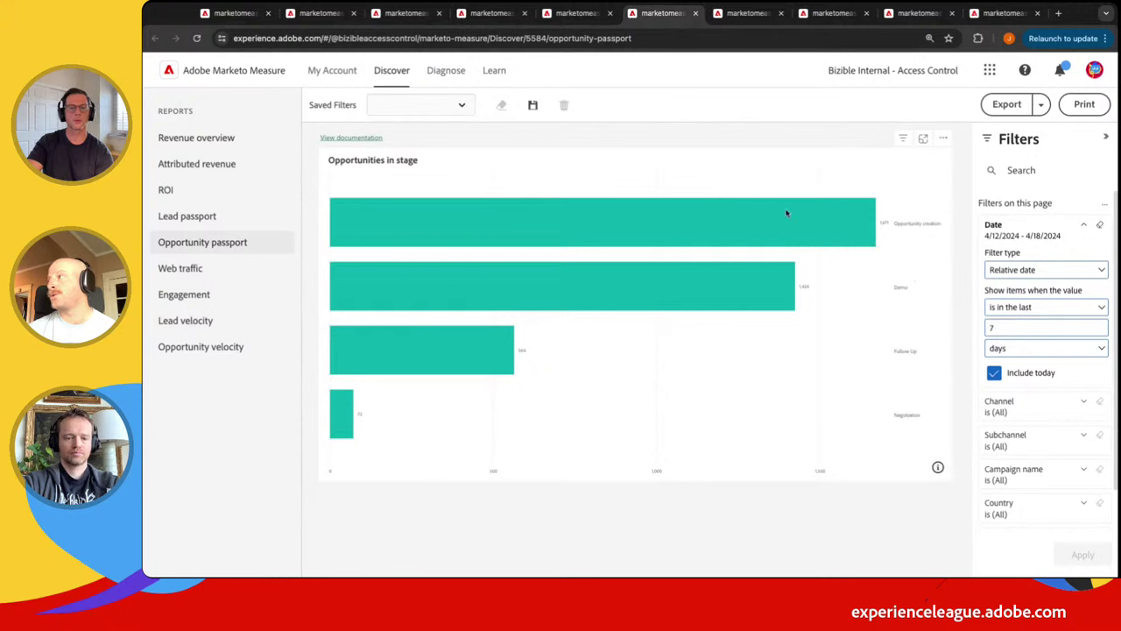
mouse_move(786, 213)
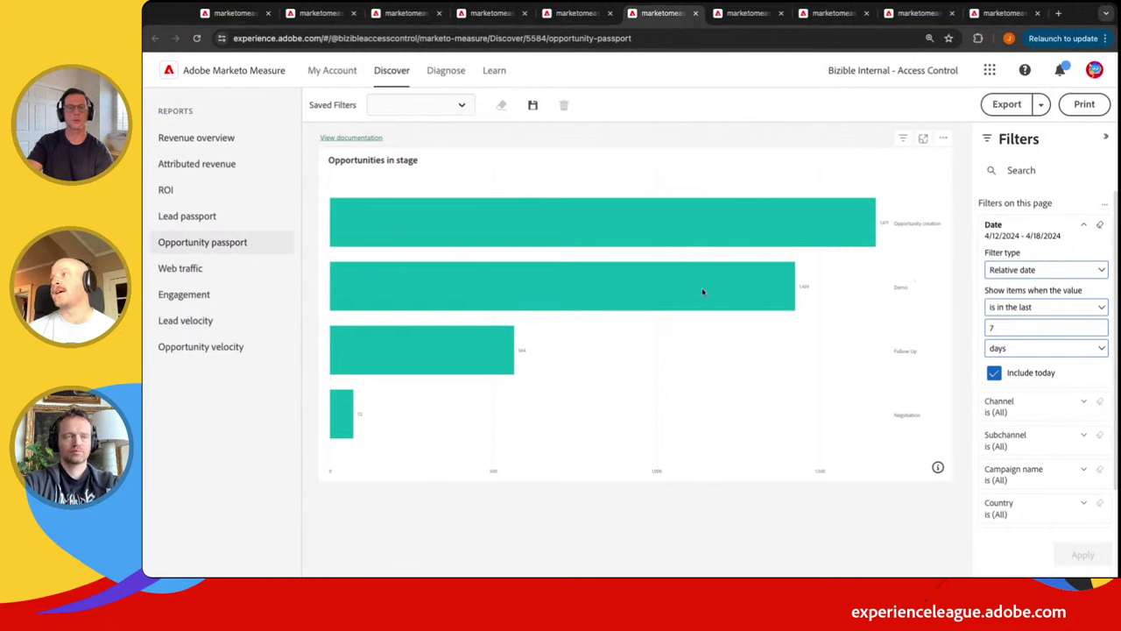
Expand the Opportunity Product filter on the Opportunity passport report to view its filtering options
mouse_move(688, 295)
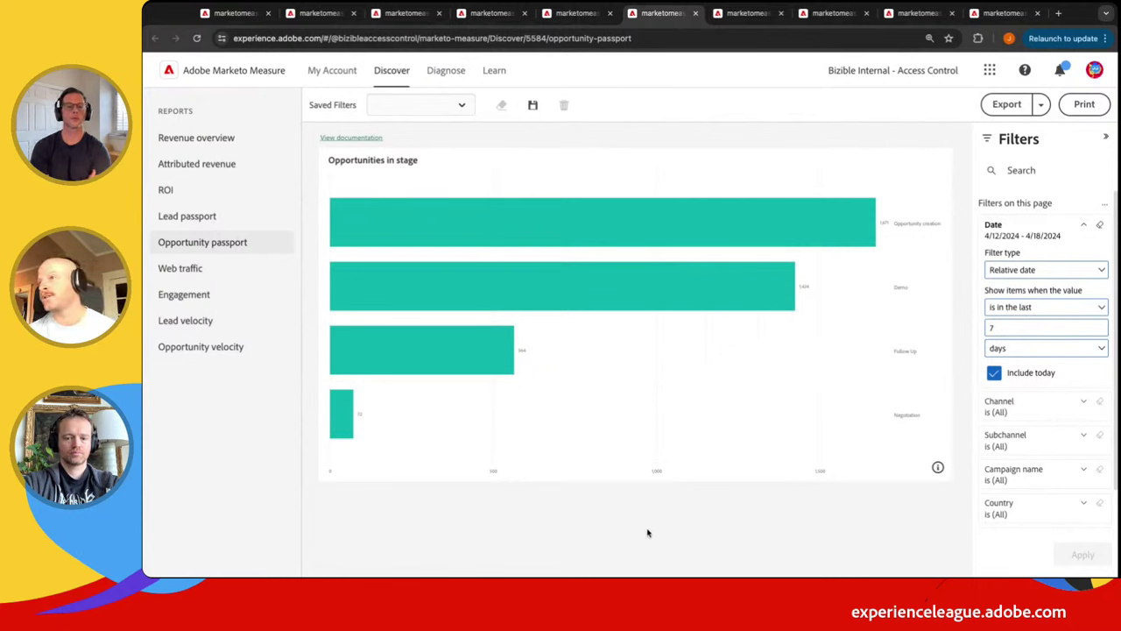
scroll(1020, 493, down, 1)
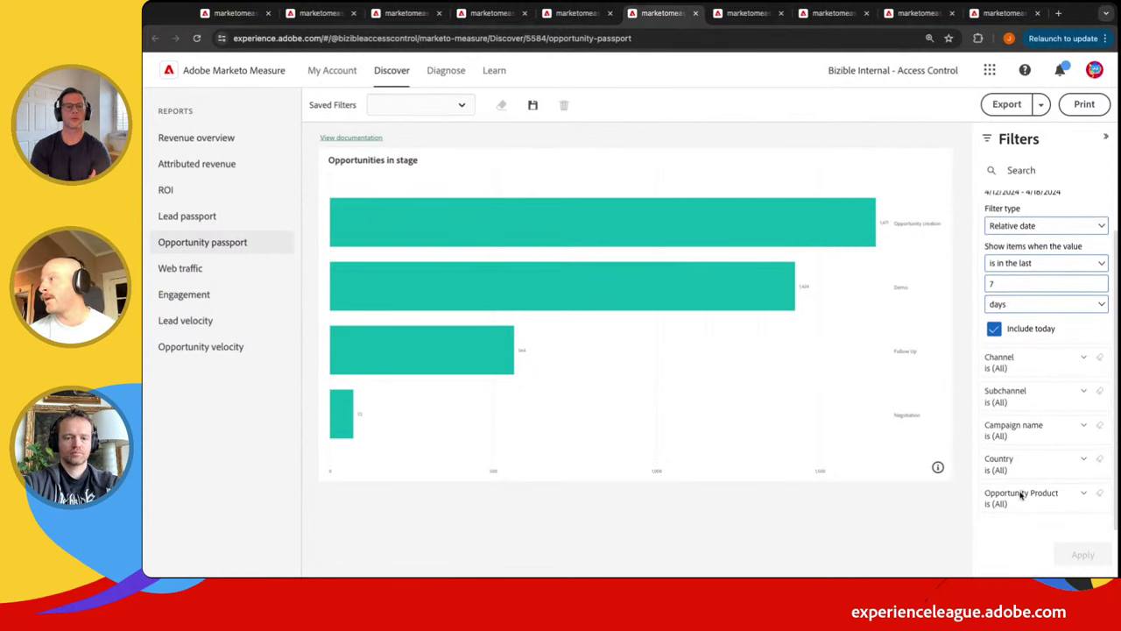
click(1060, 506)
scroll(1062, 499, down, 1)
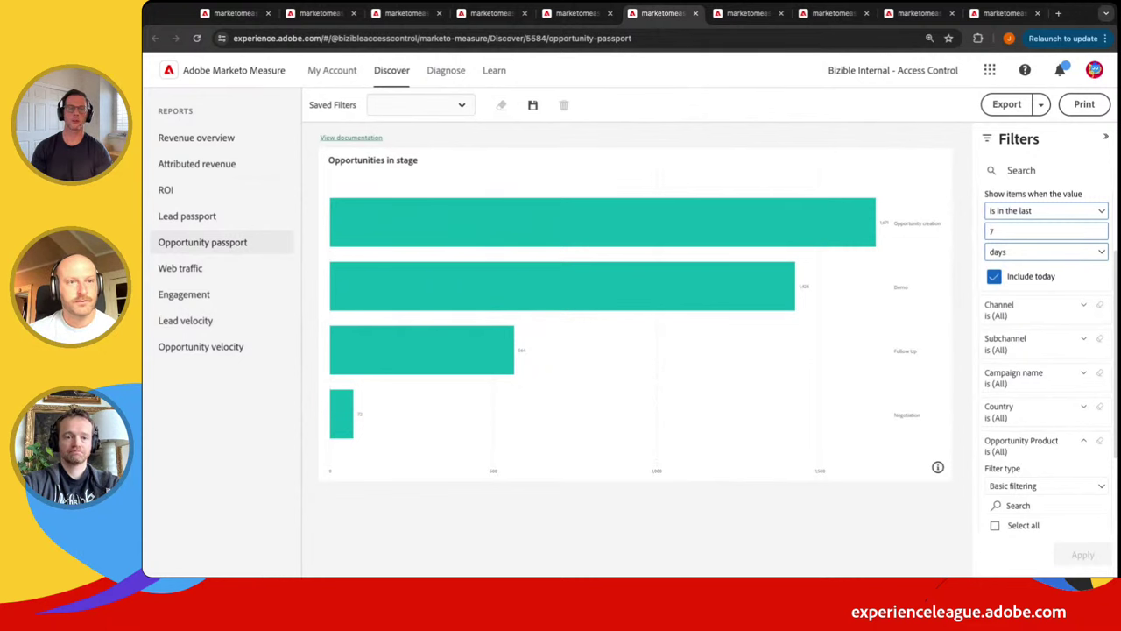
Switch to the Web traffic report and filter it to URLs containing "blog"
click(746, 14)
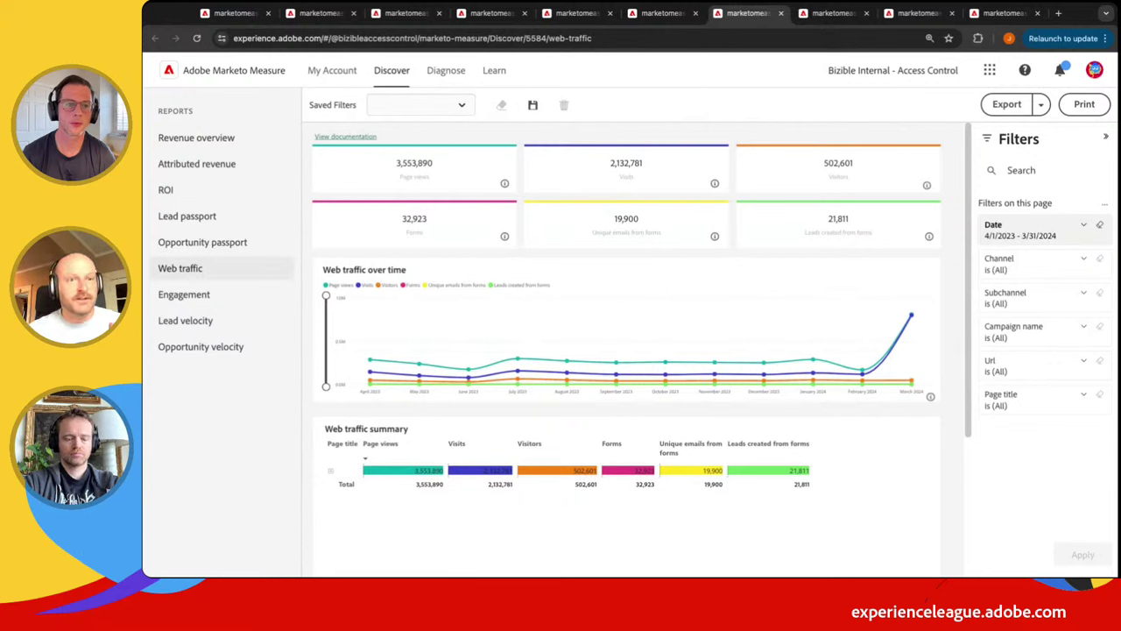
click(1029, 365)
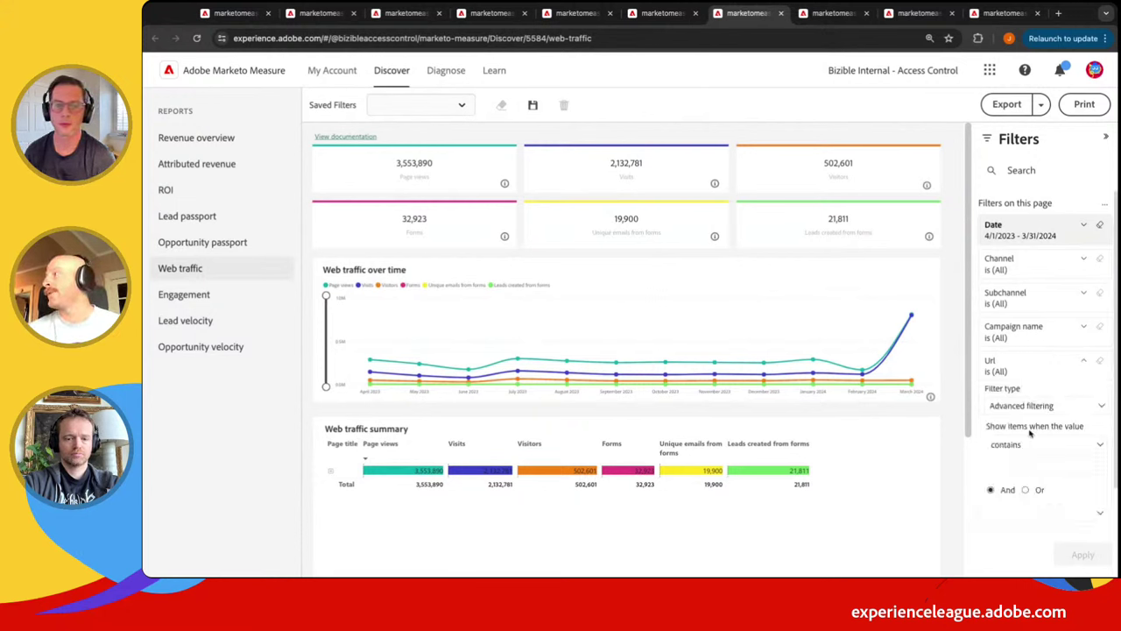
scroll(1057, 399, down, 1)
click(1036, 418)
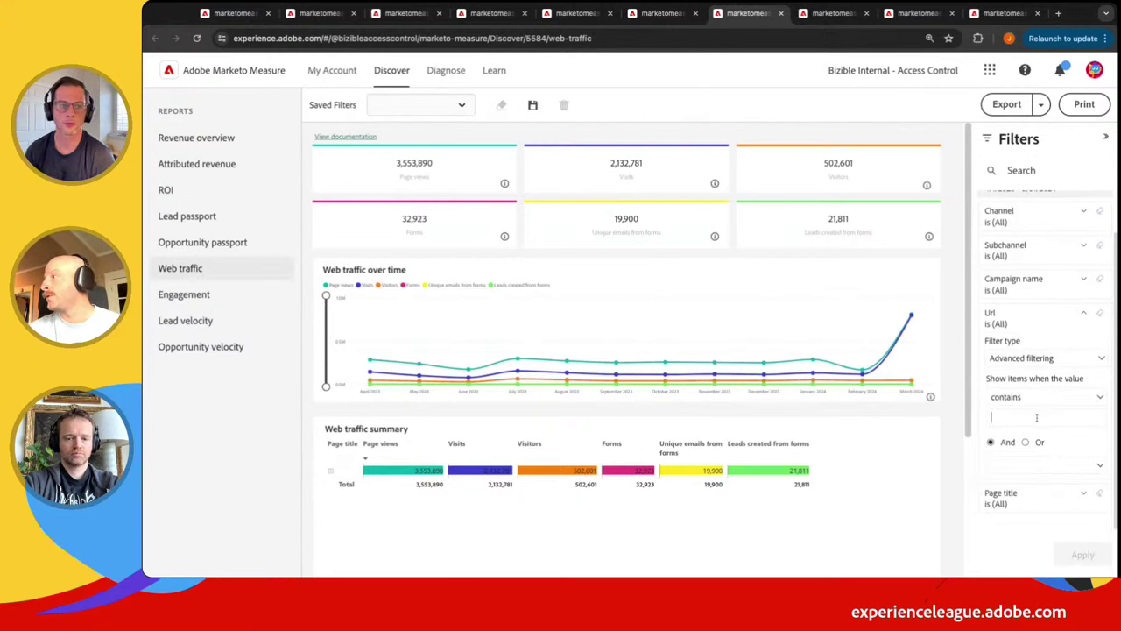
text(blog)
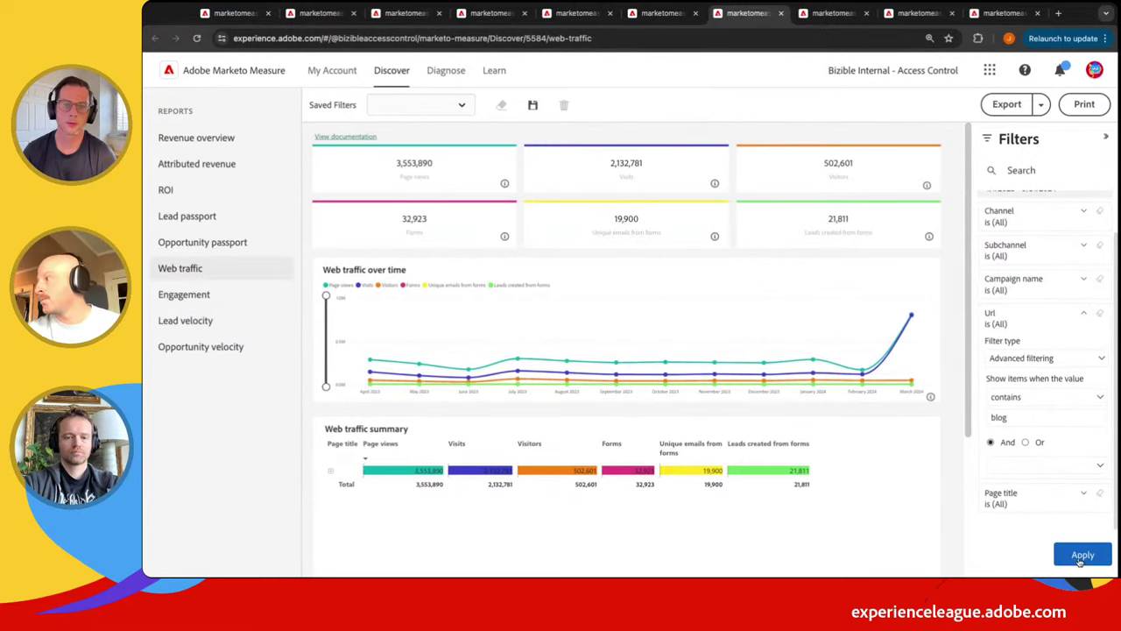
click(1082, 554)
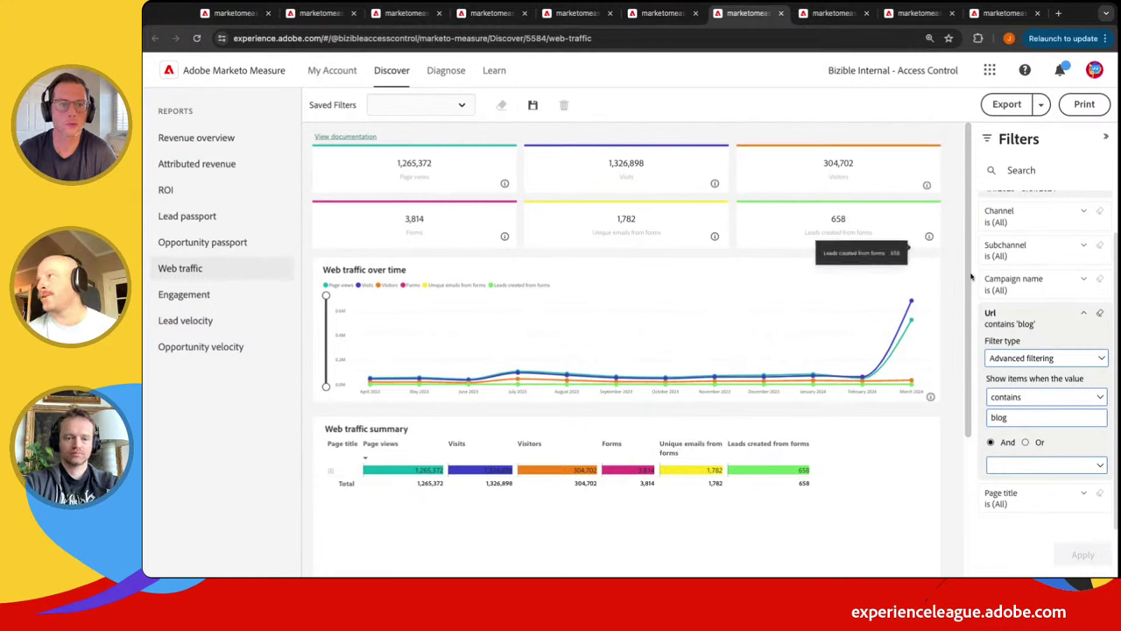
Examine the blog-filtered Web traffic report, including the Referrer summary list, Visits by channel chart and Web traffic summary
scroll(955, 267, down, 3)
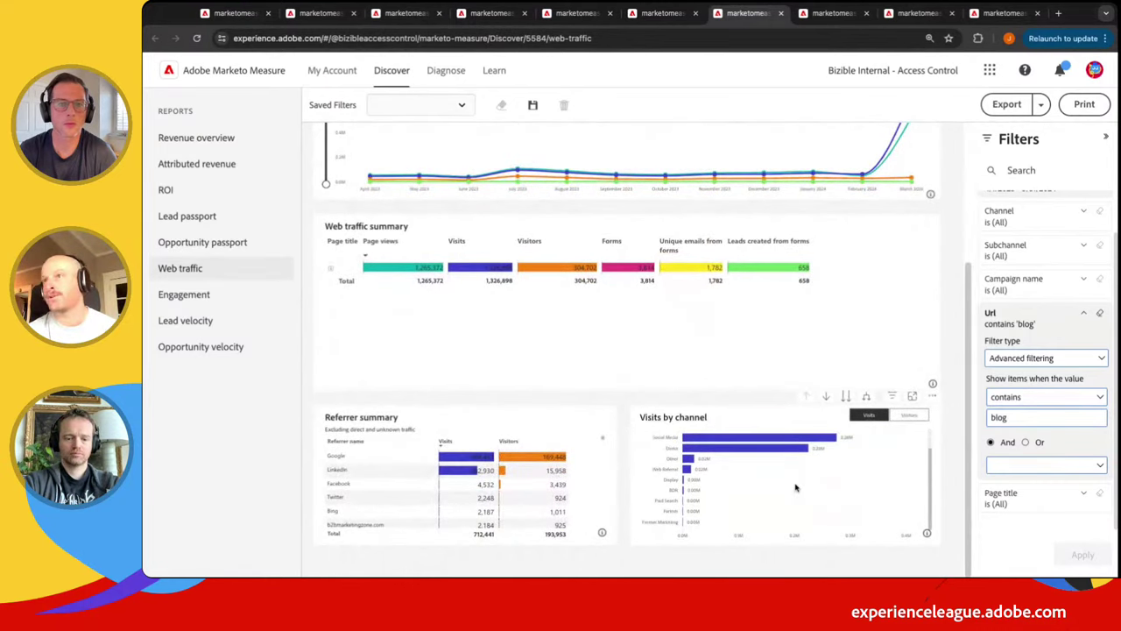
scroll(451, 493, down, 3)
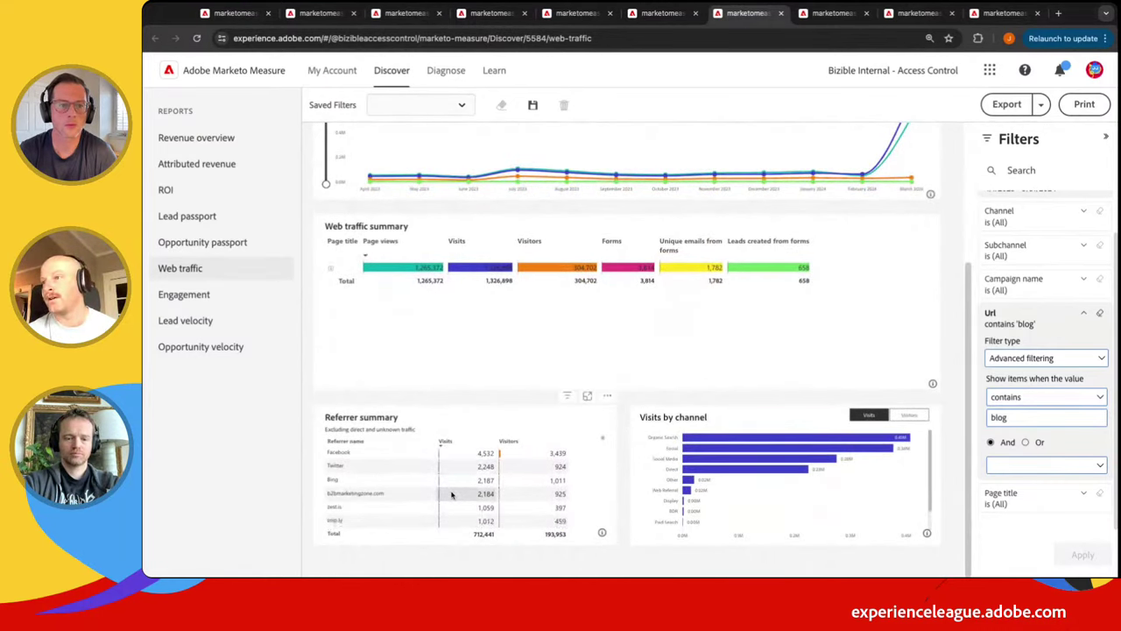
scroll(451, 493, down, 5)
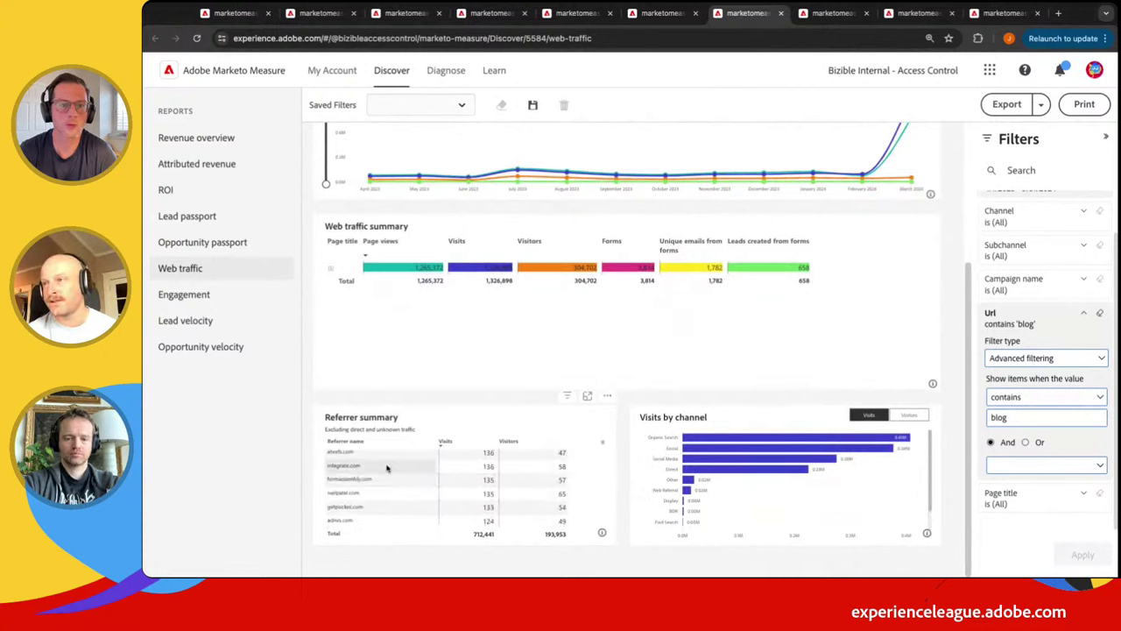
scroll(380, 493, down, 3)
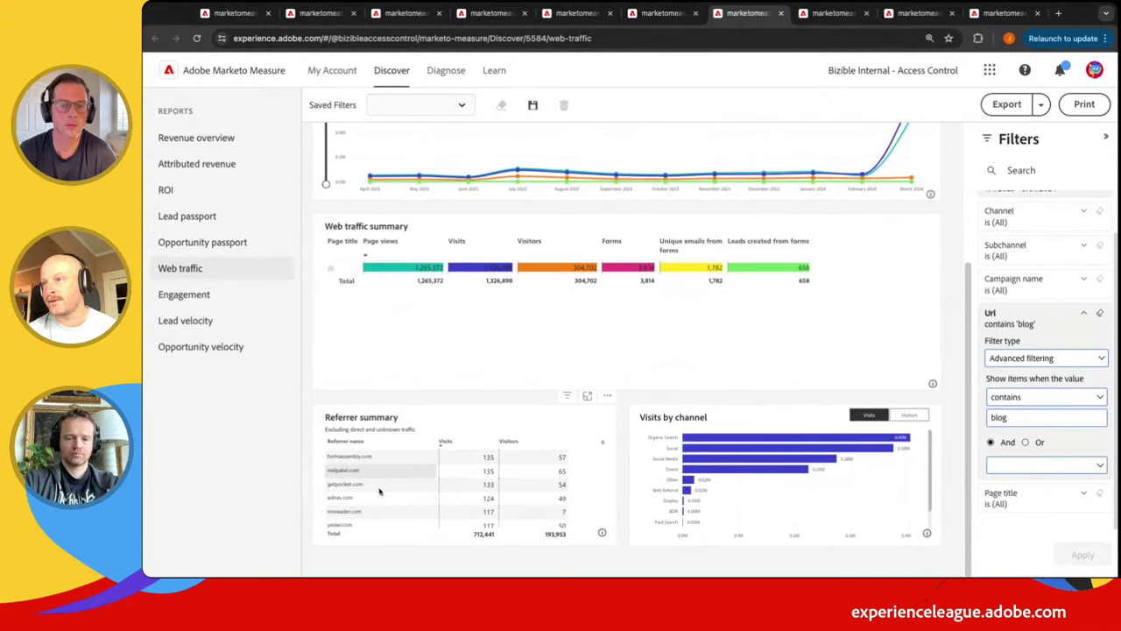
scroll(373, 488, down, 2)
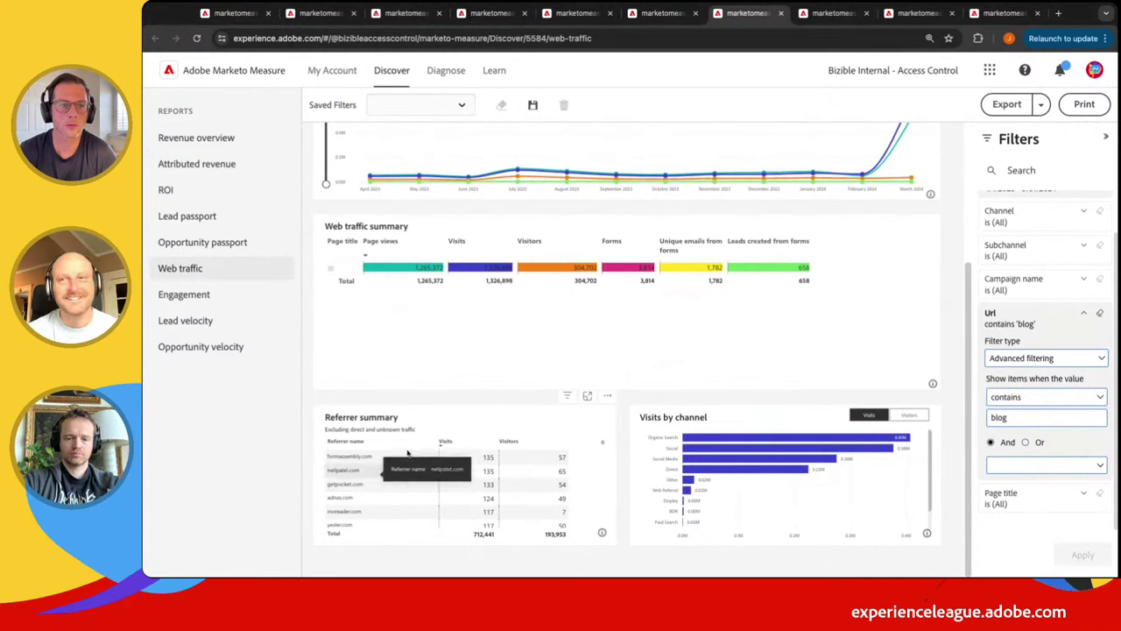
scroll(491, 464, up, 3)
scroll(626, 434, up, 1)
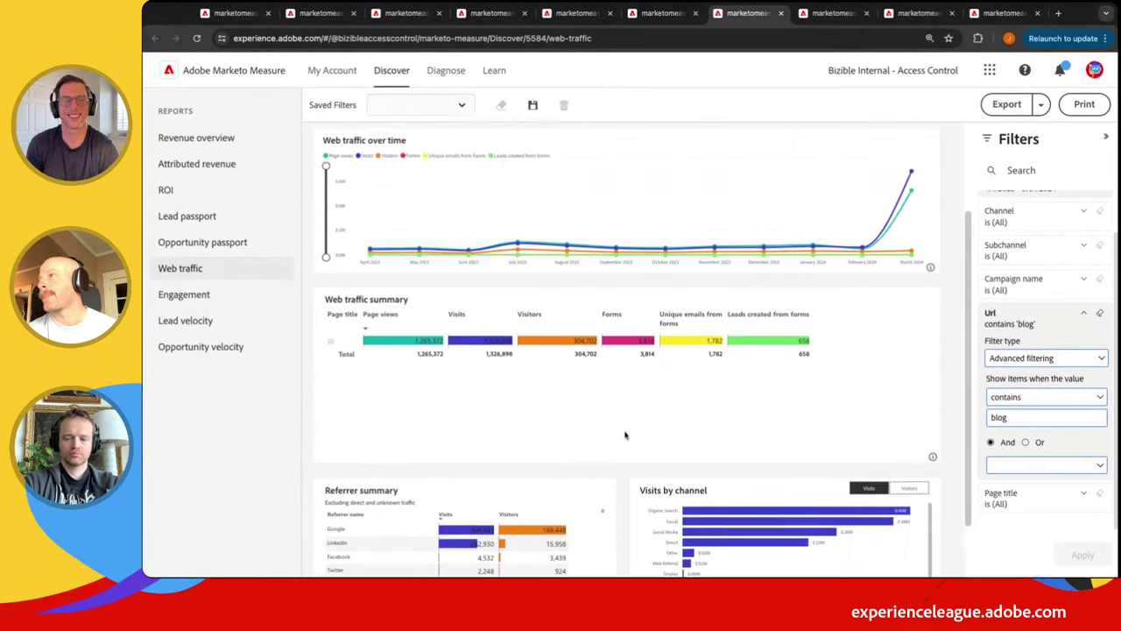
scroll(625, 434, up, 2)
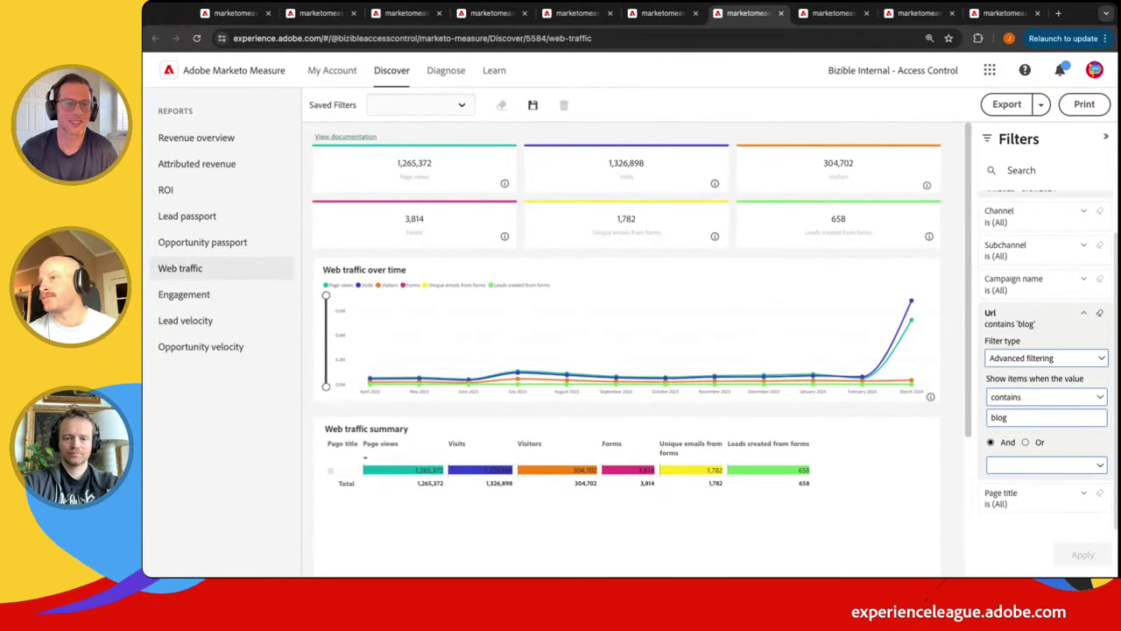
Expand the Web traffic summary table into individual page URLs and browse the list of blog pages
scroll(788, 315, down, 2)
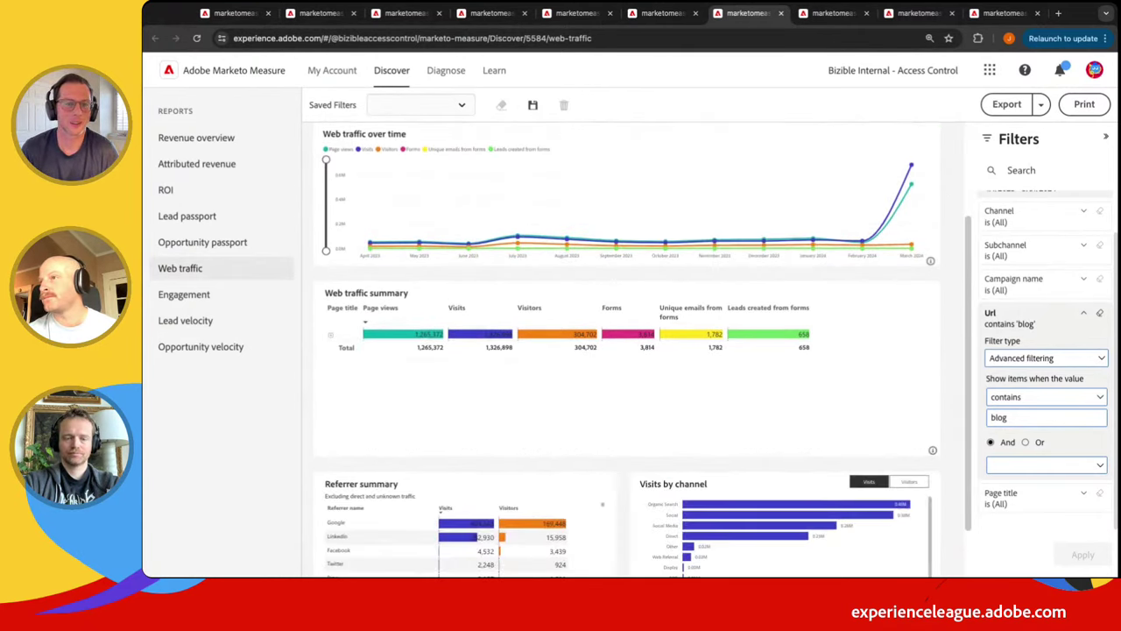
click(333, 339)
mouse_move(333, 340)
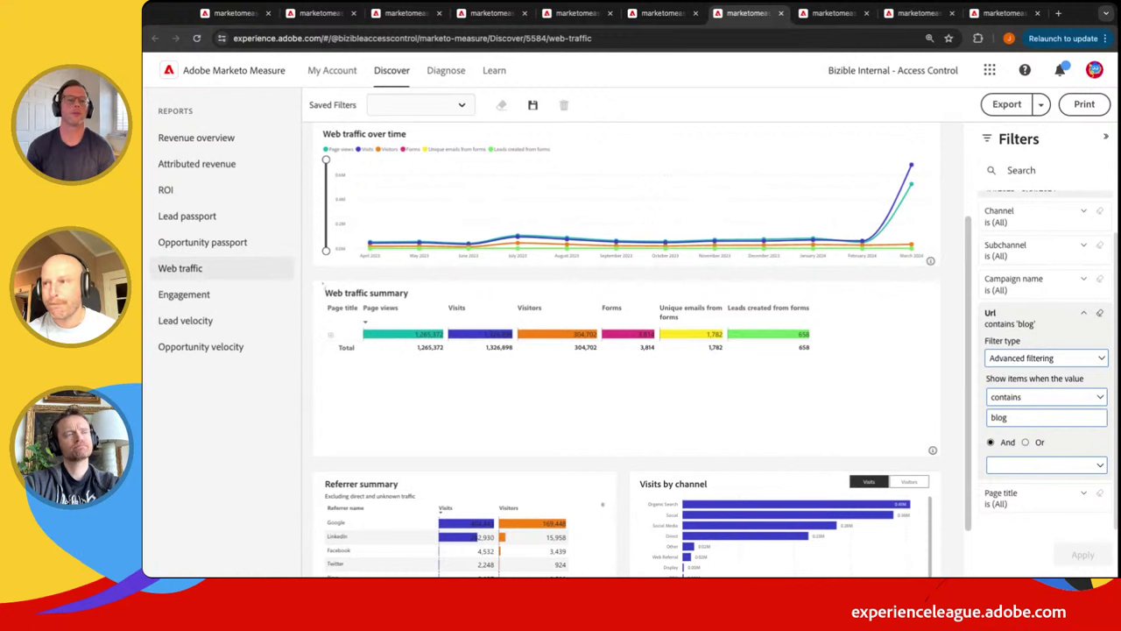
scroll(627, 351, up, 3)
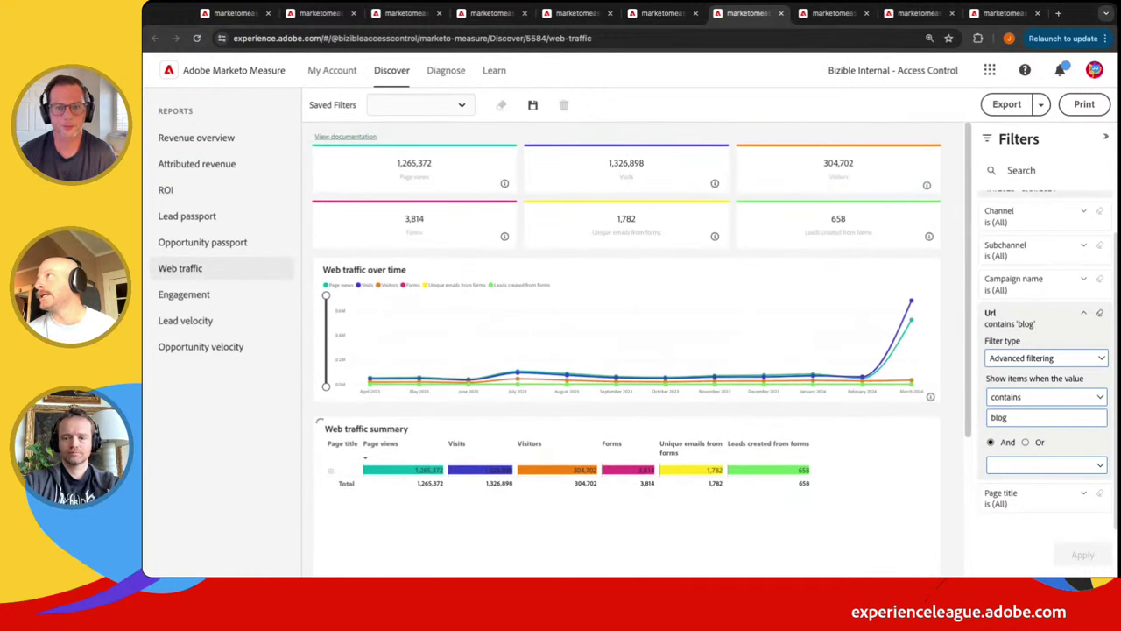
scroll(578, 413, down, 3)
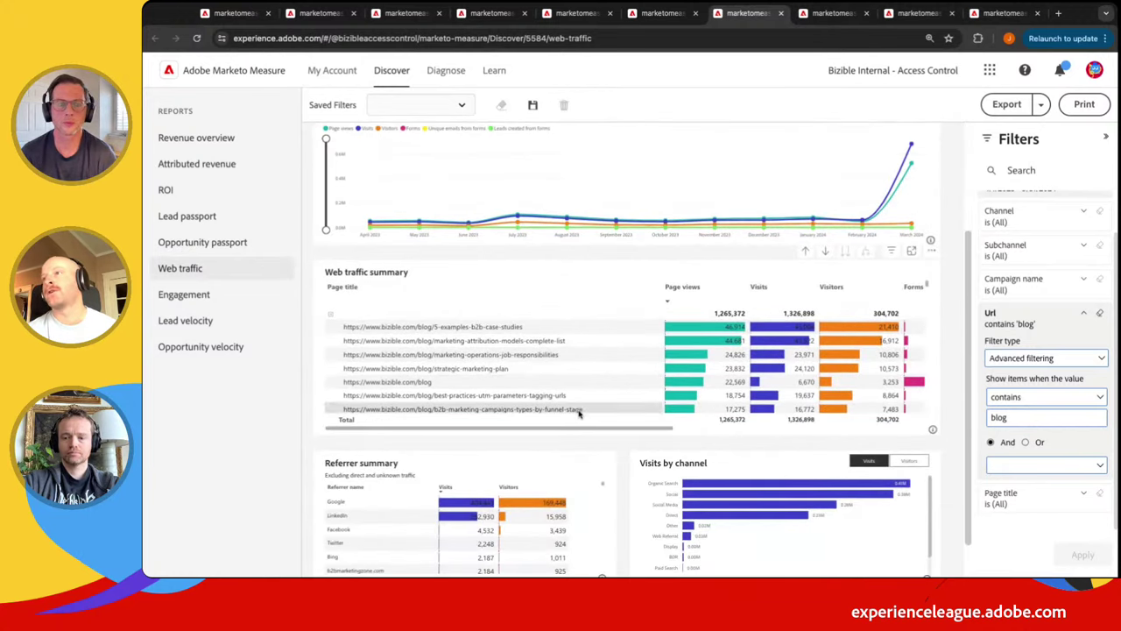
scroll(460, 352, down, 10)
scroll(459, 352, down, 10)
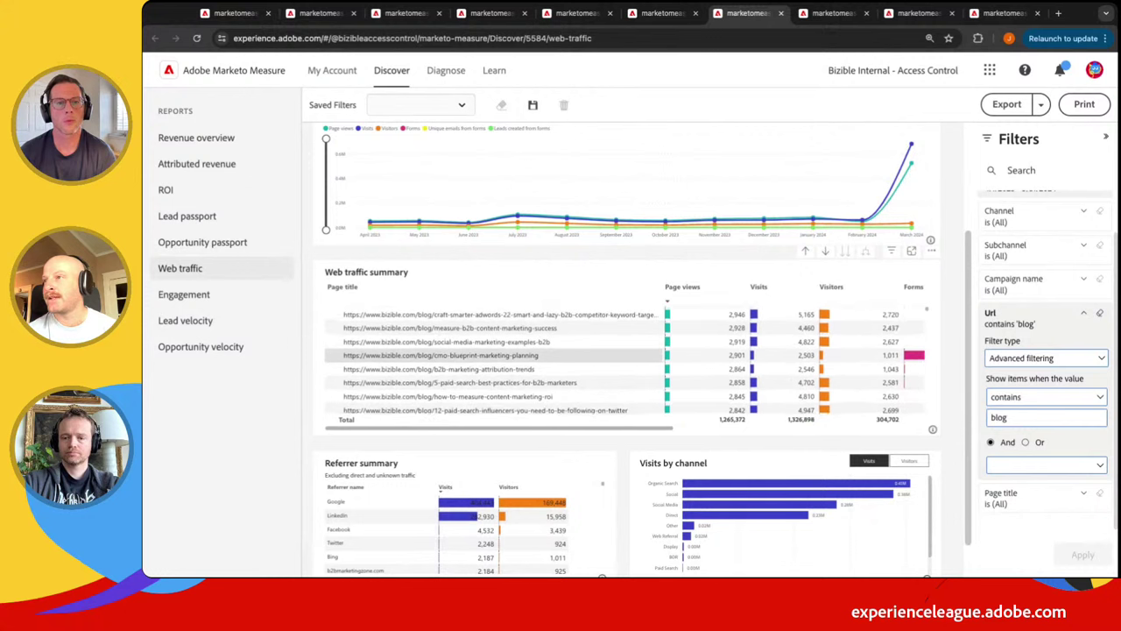
scroll(460, 354, up, 15)
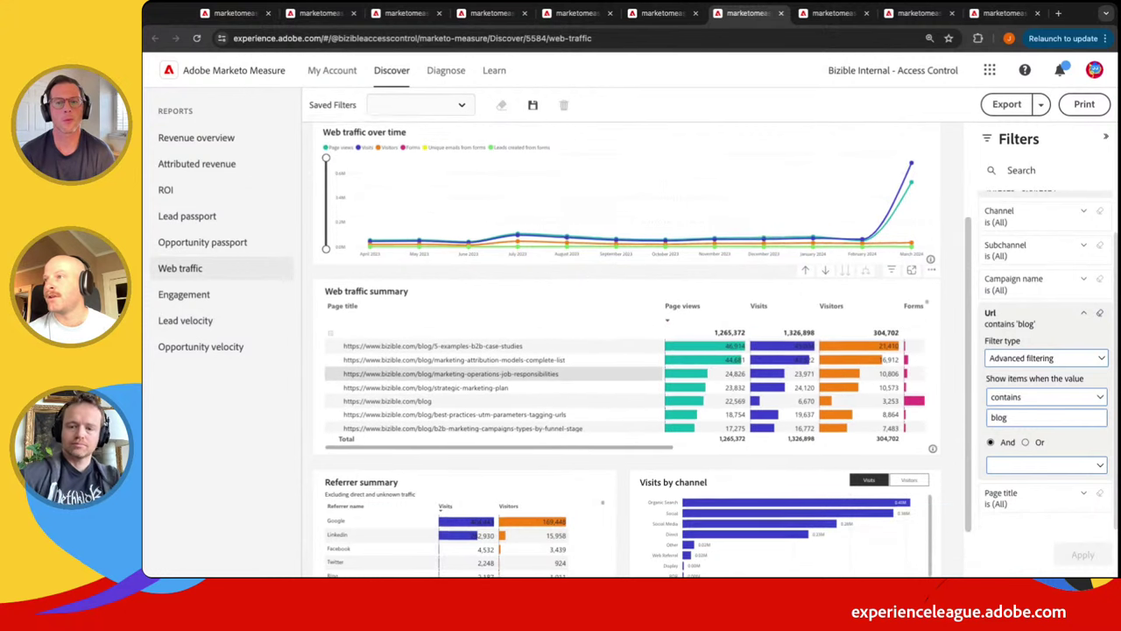
scroll(460, 373, up, 3)
scroll(473, 381, down, 1)
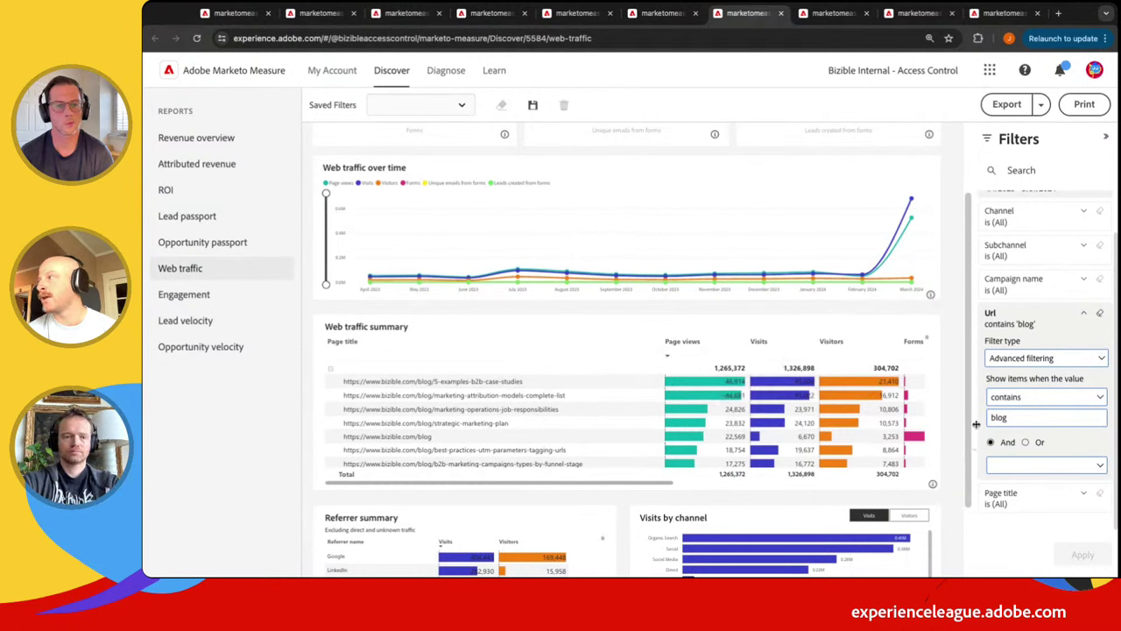
View the Date filter settings on the Web traffic report
scroll(1031, 233, up, 2)
click(1031, 229)
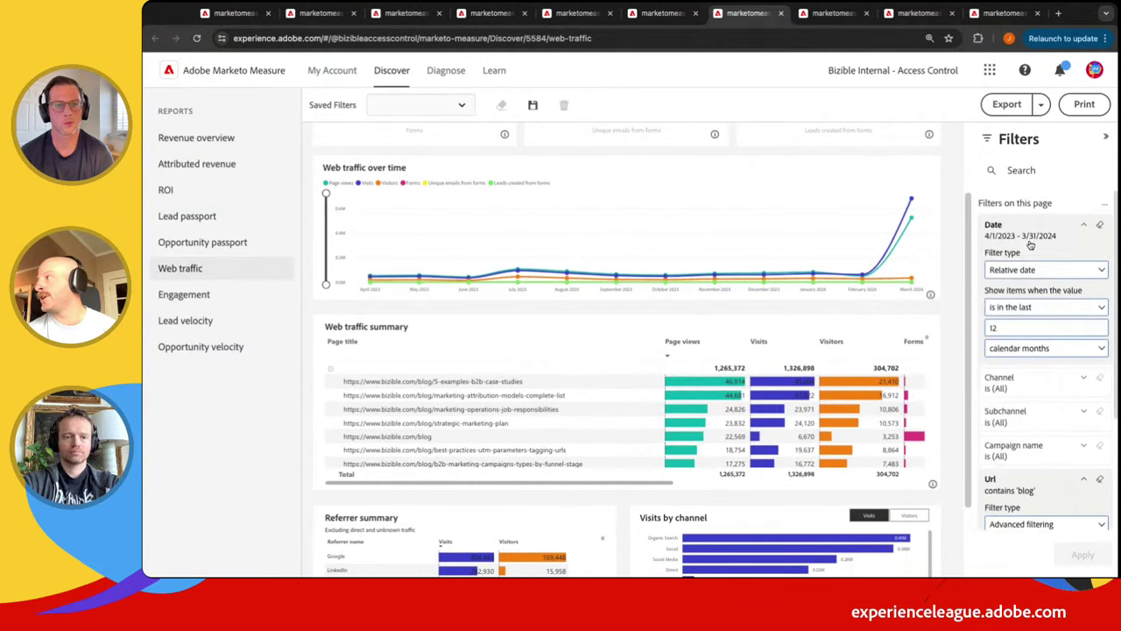
double_click(1000, 326)
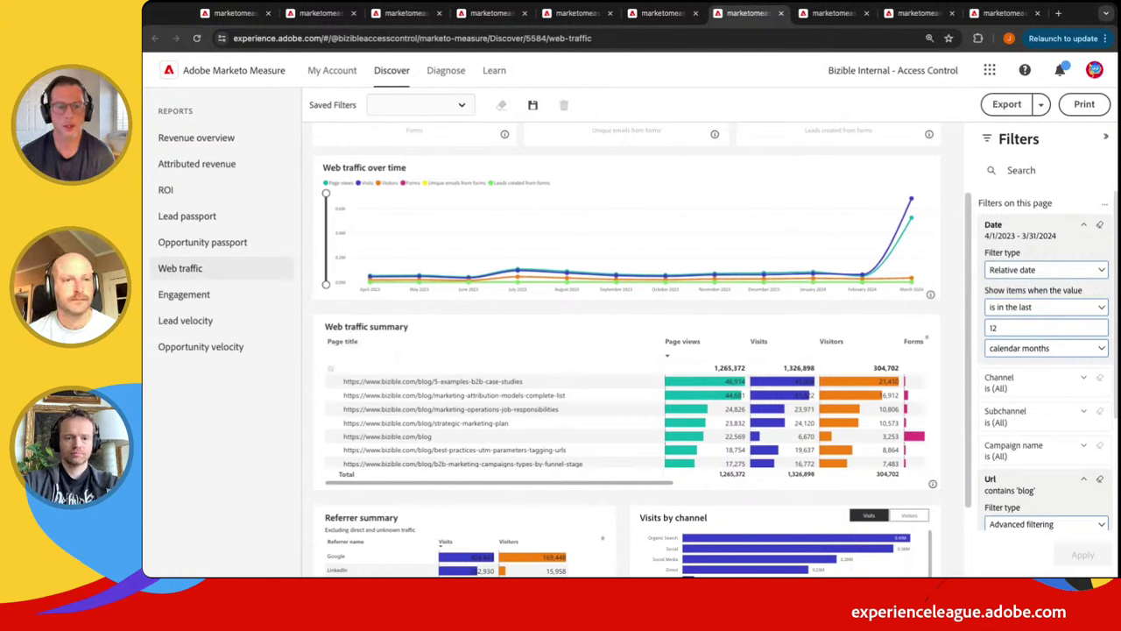
Switch to the Engagement report and apply an advanced Campaign name filter for values starting with "PI-"
click(833, 14)
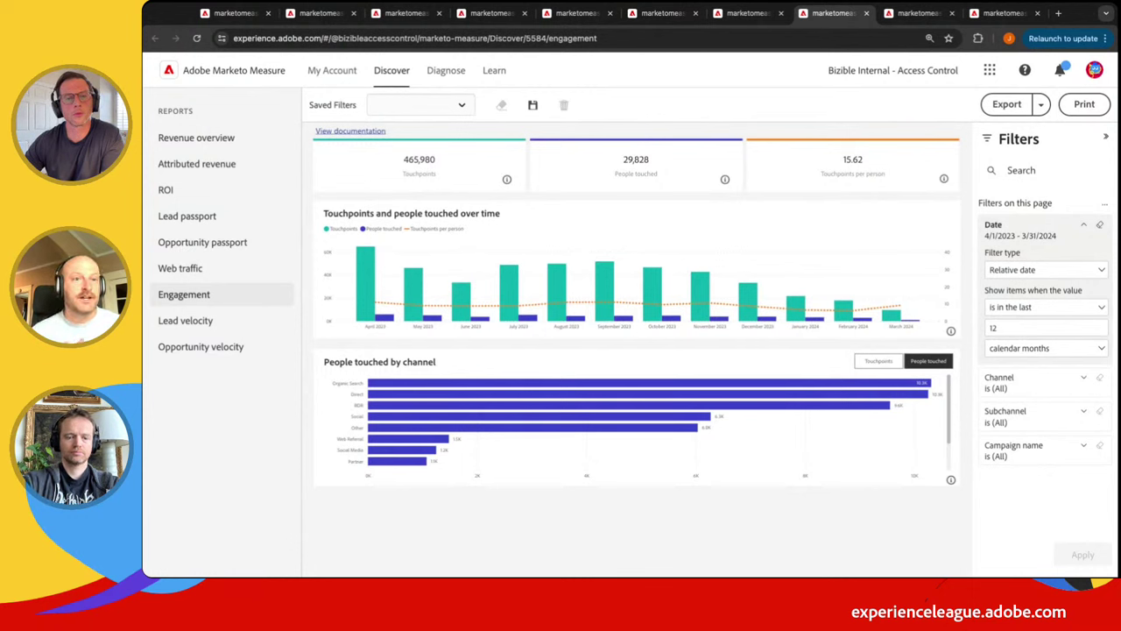
click(1034, 448)
click(1026, 489)
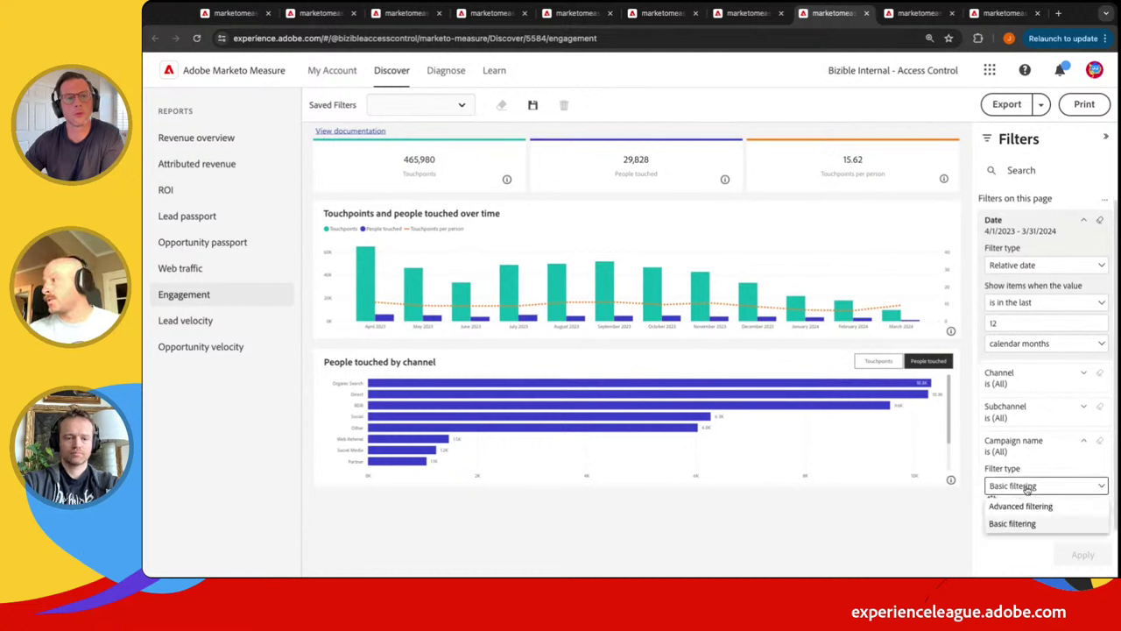
click(1023, 506)
scroll(1060, 430, down, 2)
click(1046, 430)
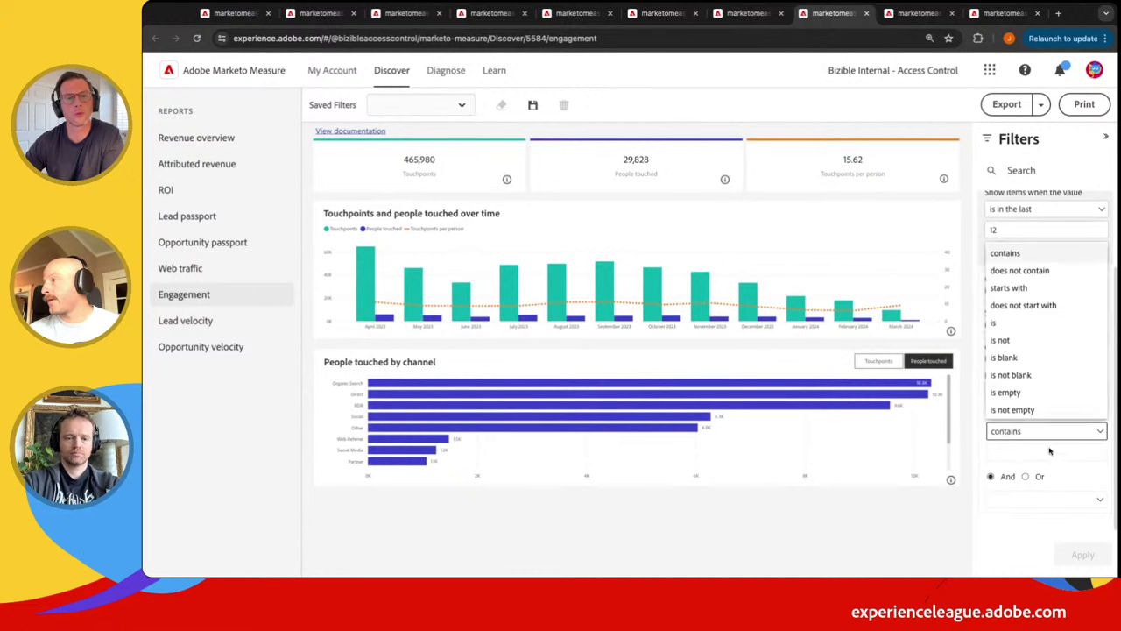
click(1042, 289)
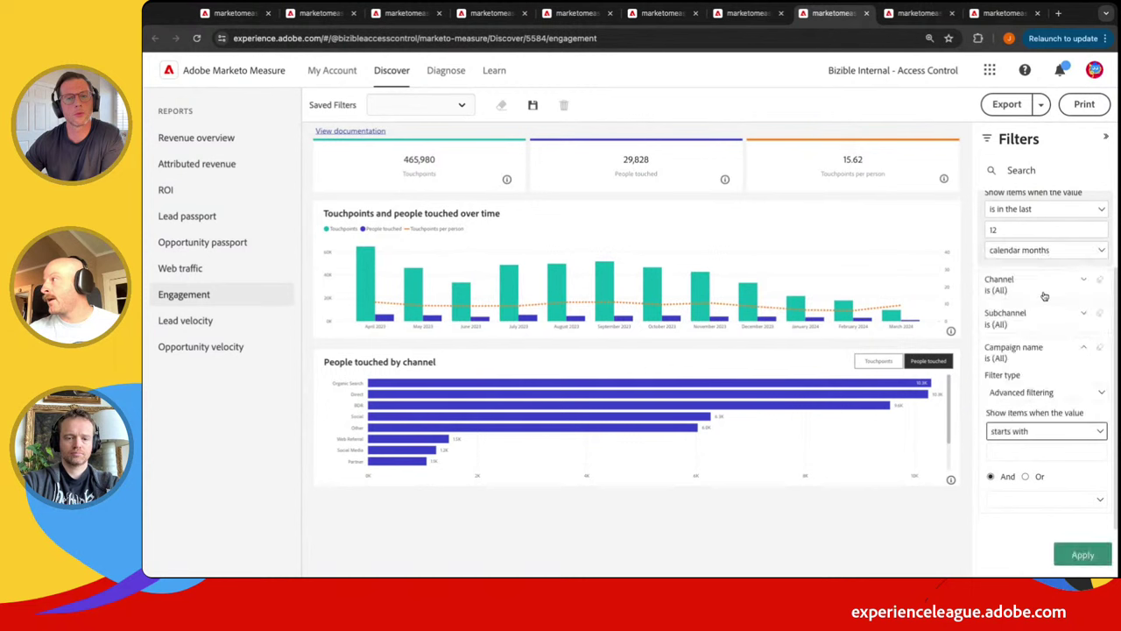
click(1030, 451)
text(PI-)
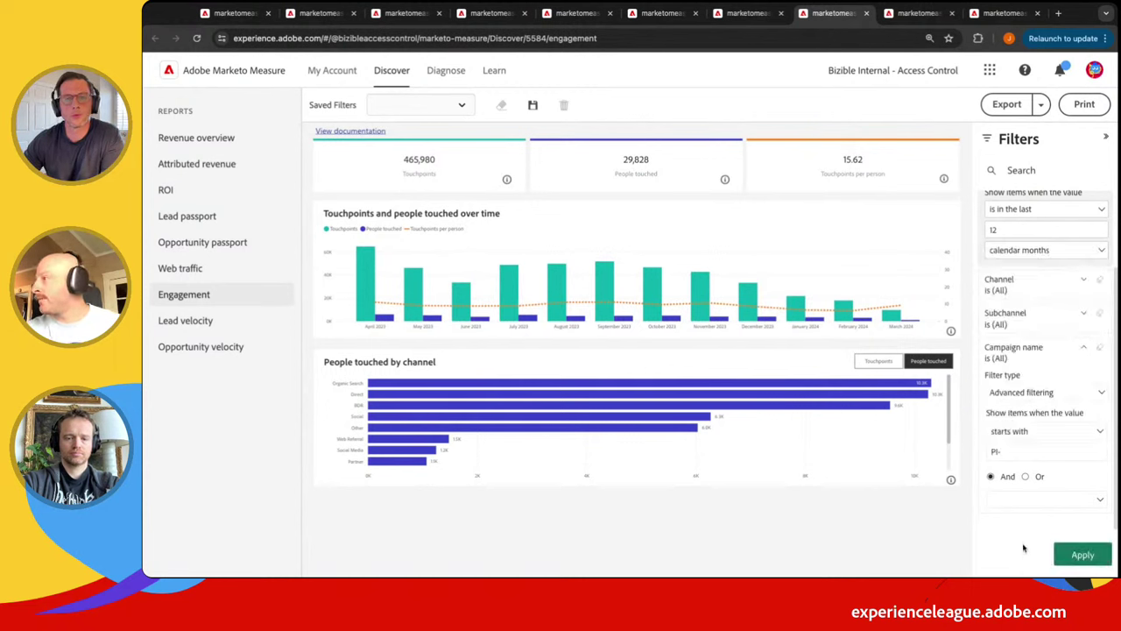
click(1080, 554)
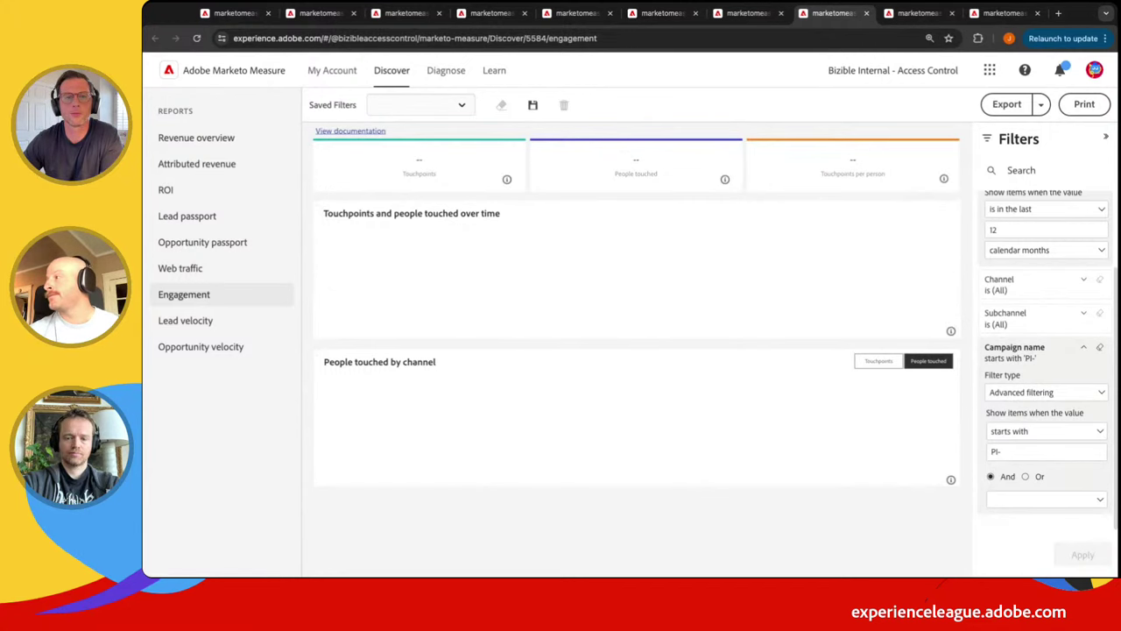
Try the Campaign name filter with values starting with "SU" instead
click(1016, 454)
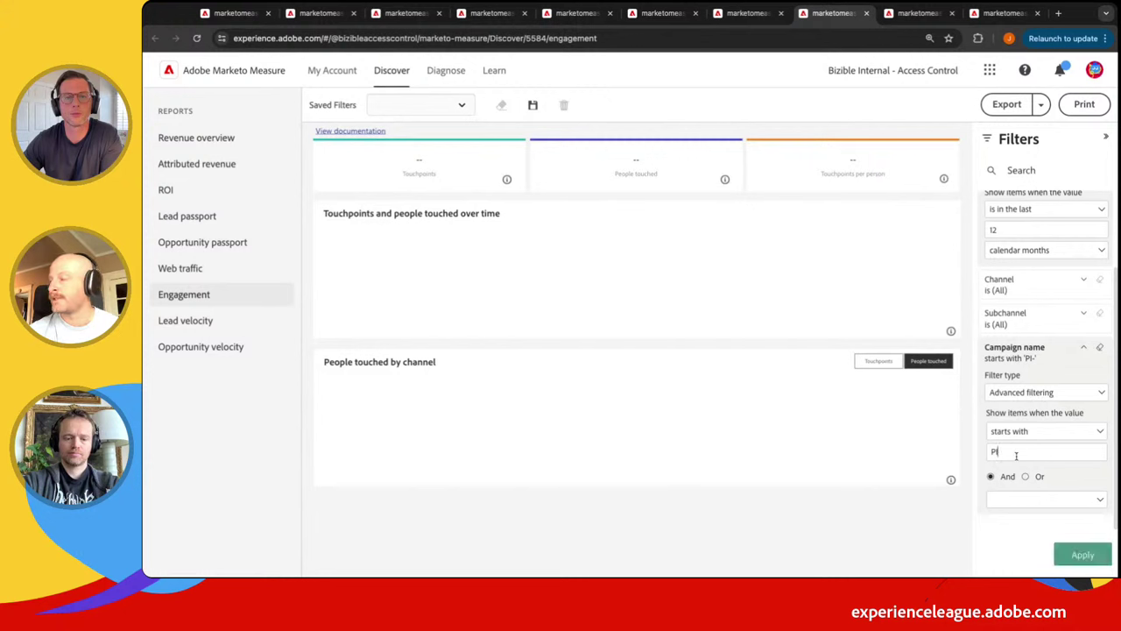
key(BackSpace)
key(BackSpace)
key(BackSpace)
text(SU)
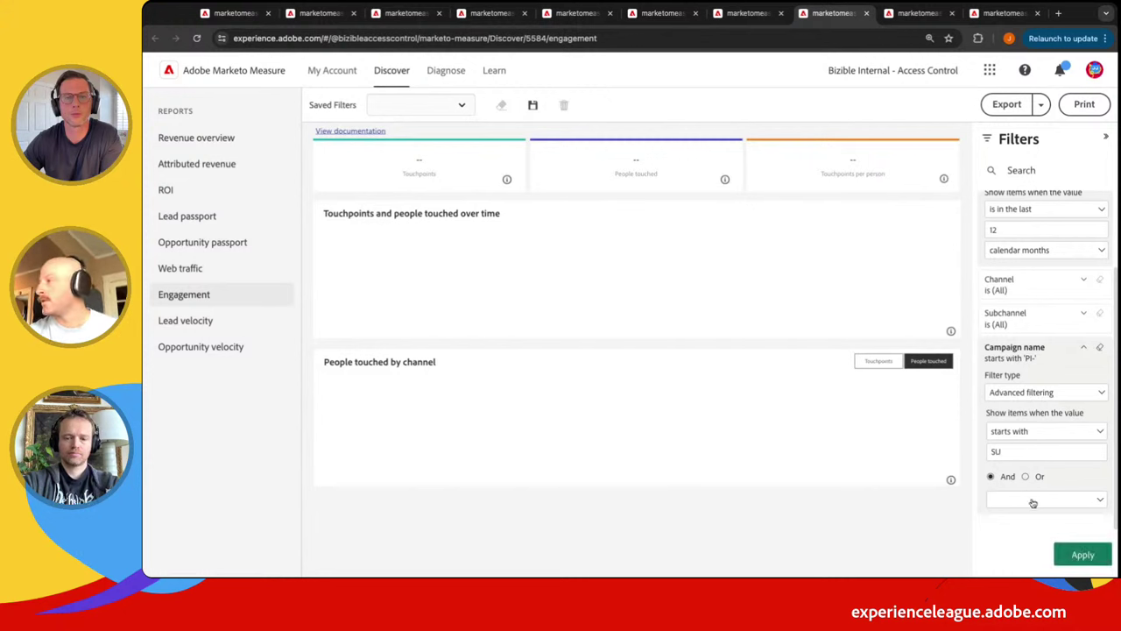
click(1083, 554)
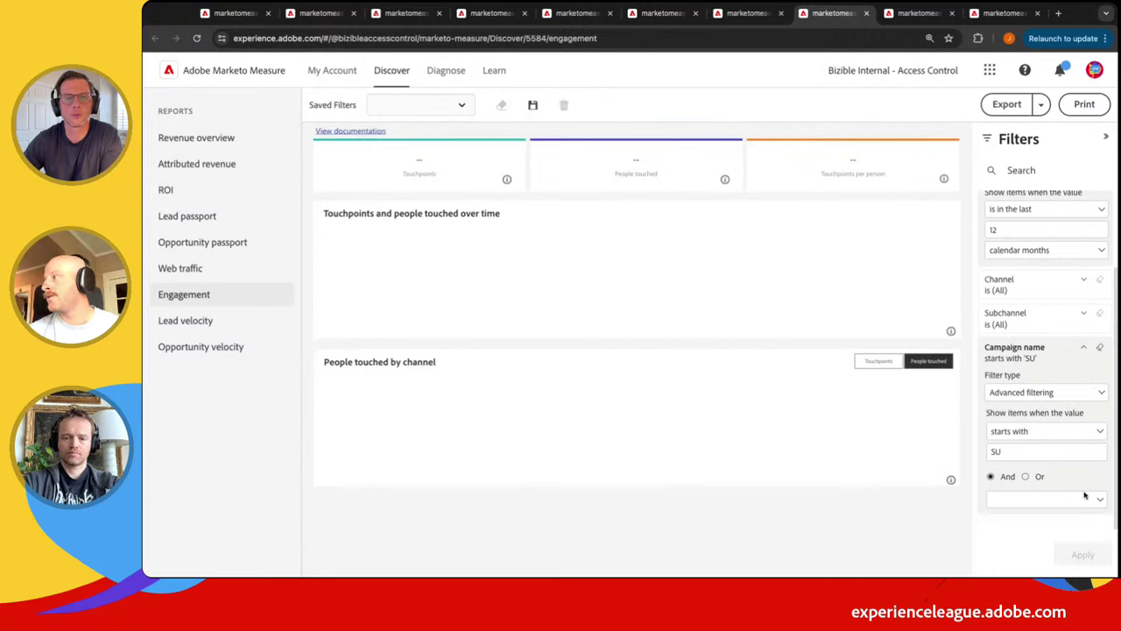
Clear the Campaign name filter so the Engagement report covers all campaigns
double_click(1052, 452)
key(BackSpace)
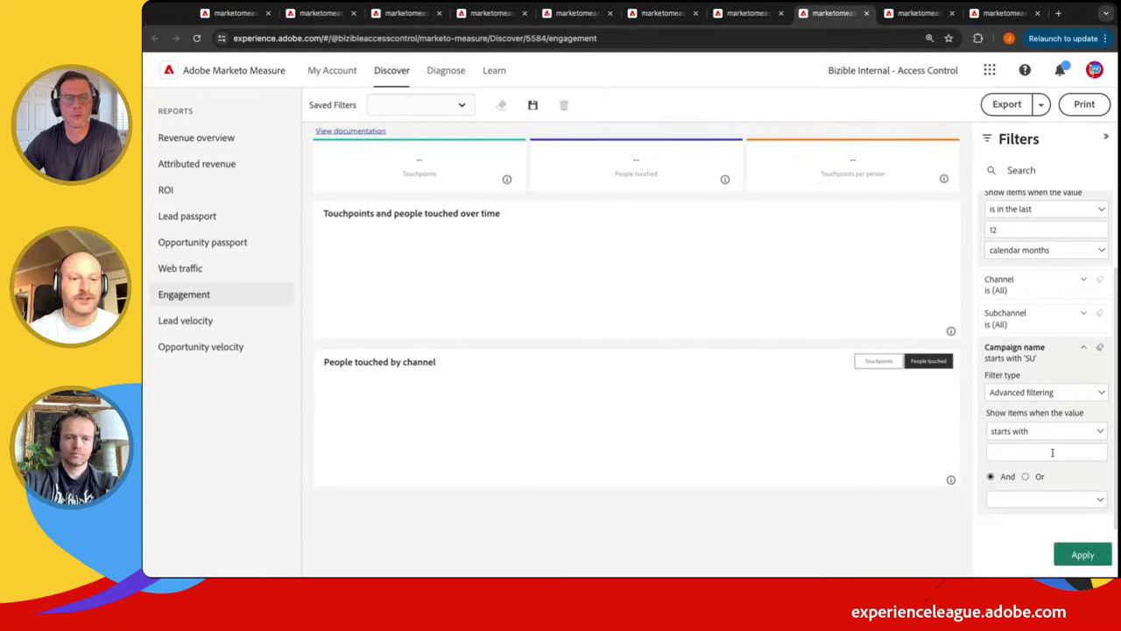
click(1099, 349)
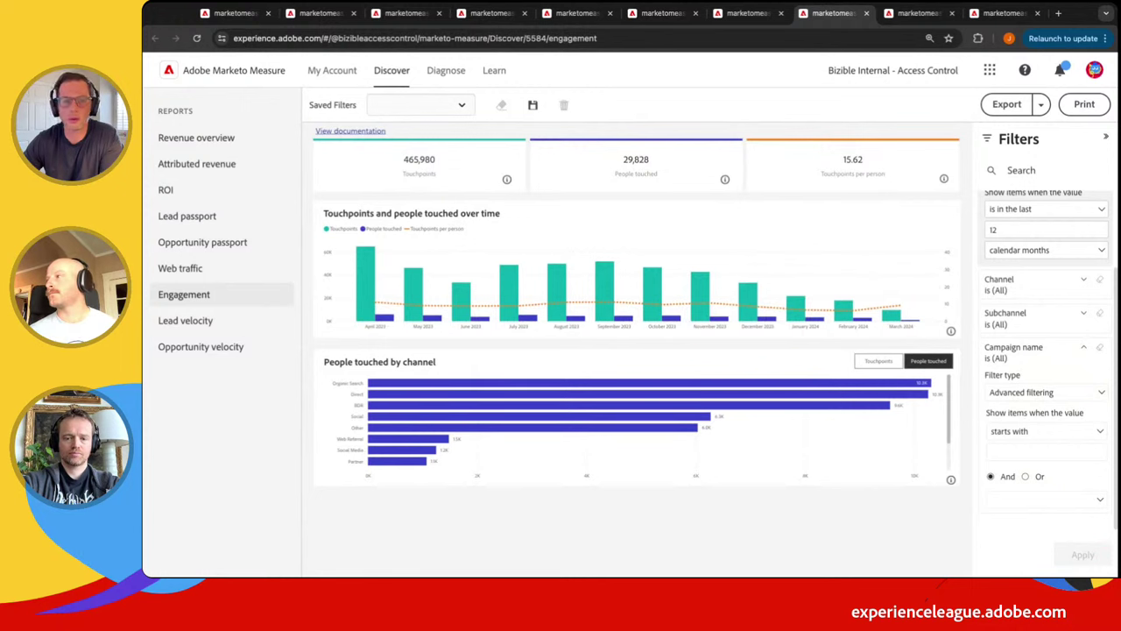
Switch the Engagement report's channel chart to show touchpoints by channel
click(879, 361)
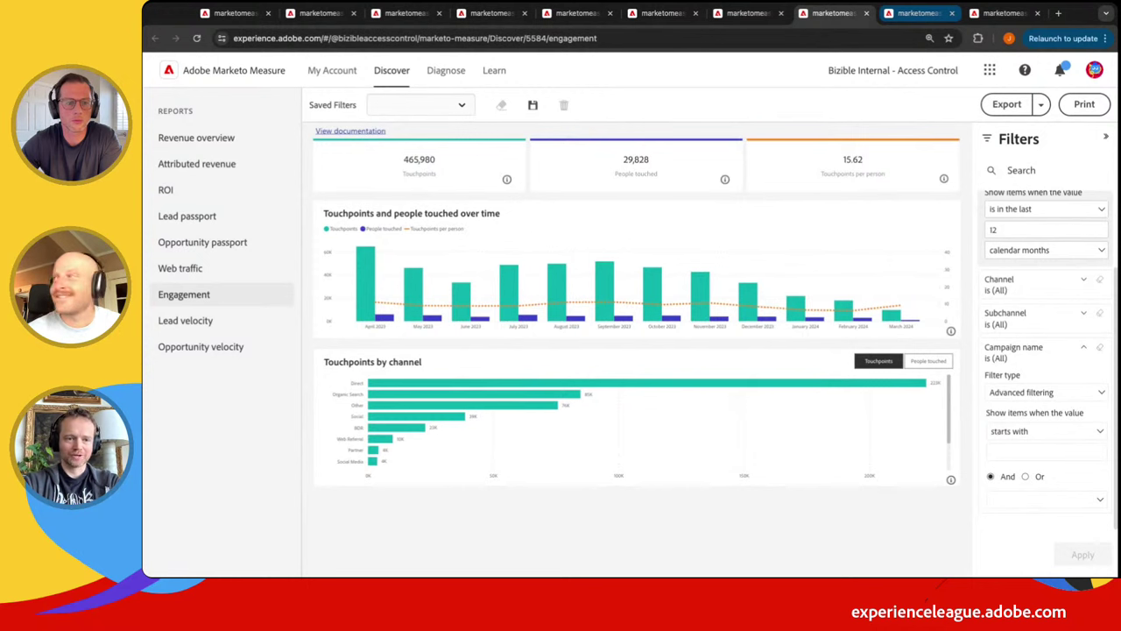
View the Channel filter options on the Lead velocity report and open the Opportunity velocity report
click(832, 13)
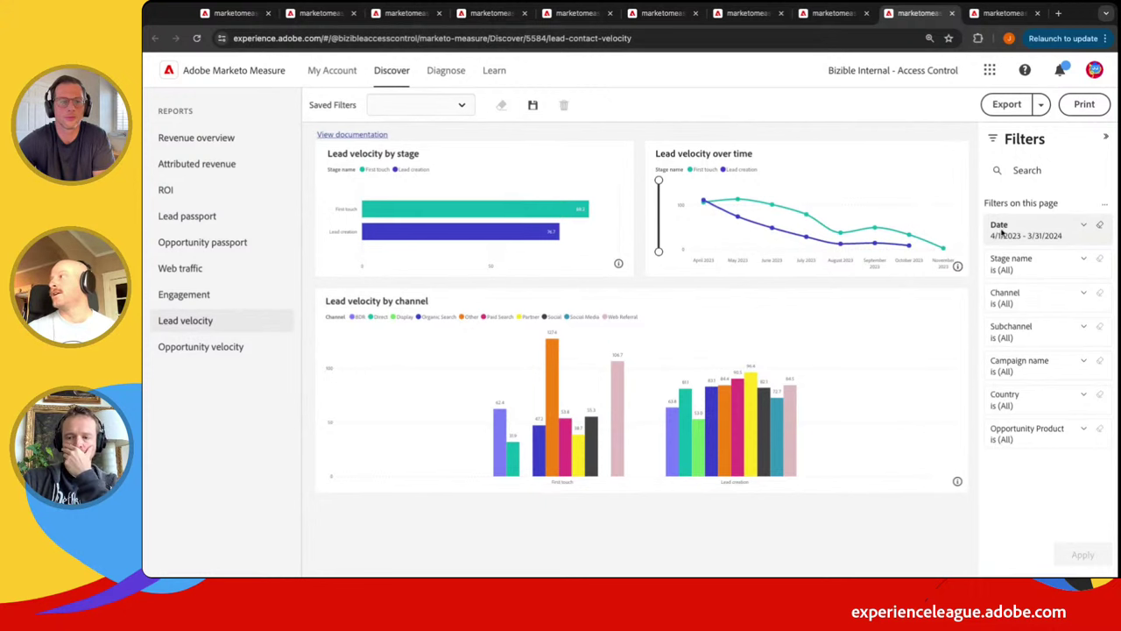
click(1061, 296)
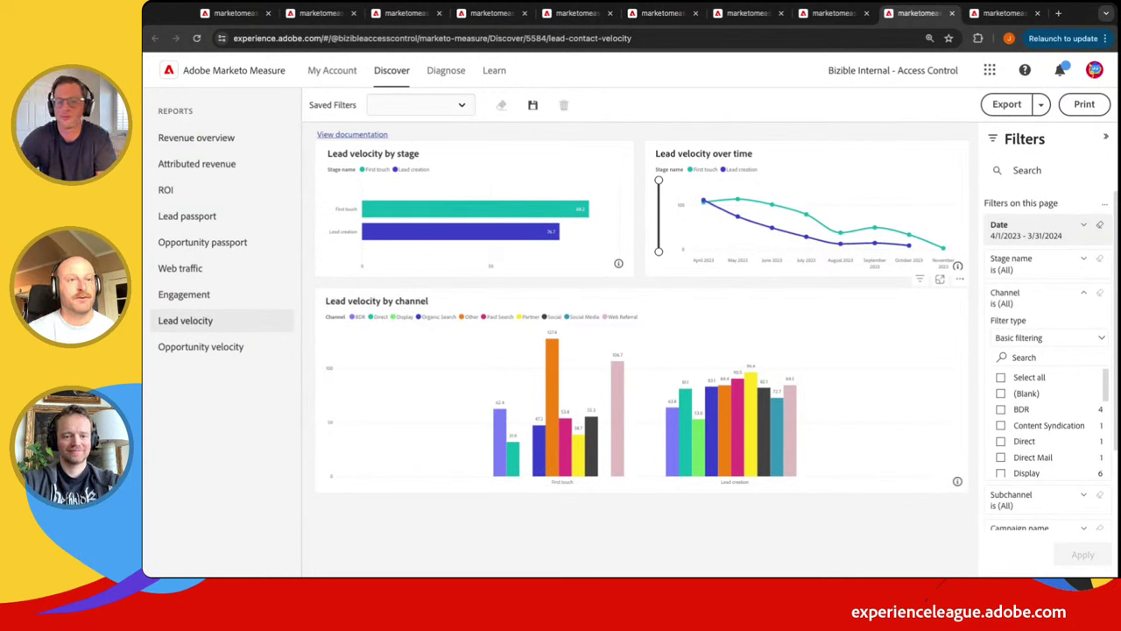
click(1083, 291)
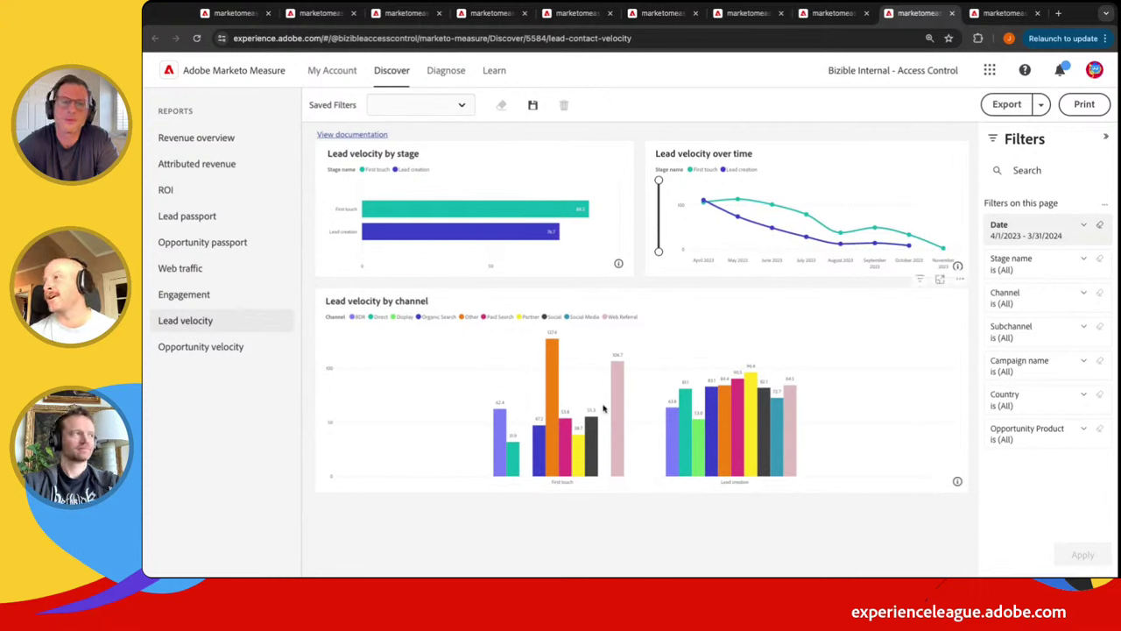
click(221, 350)
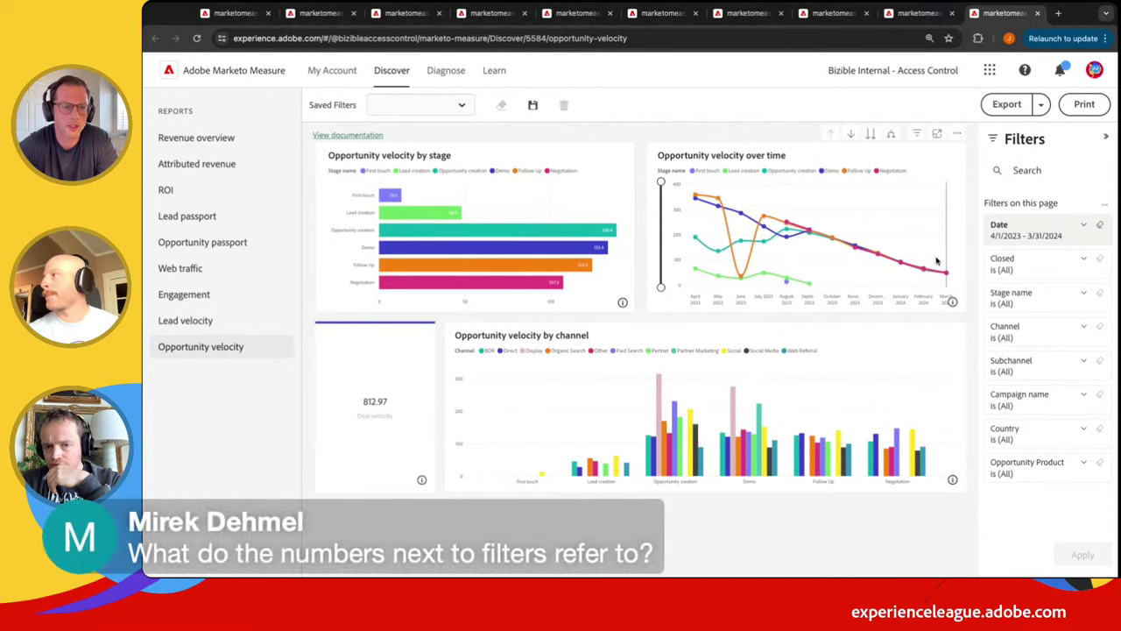
Return to the ROI report and examine the numbers listed beside the Channel filter's values
click(567, 16)
click(513, 16)
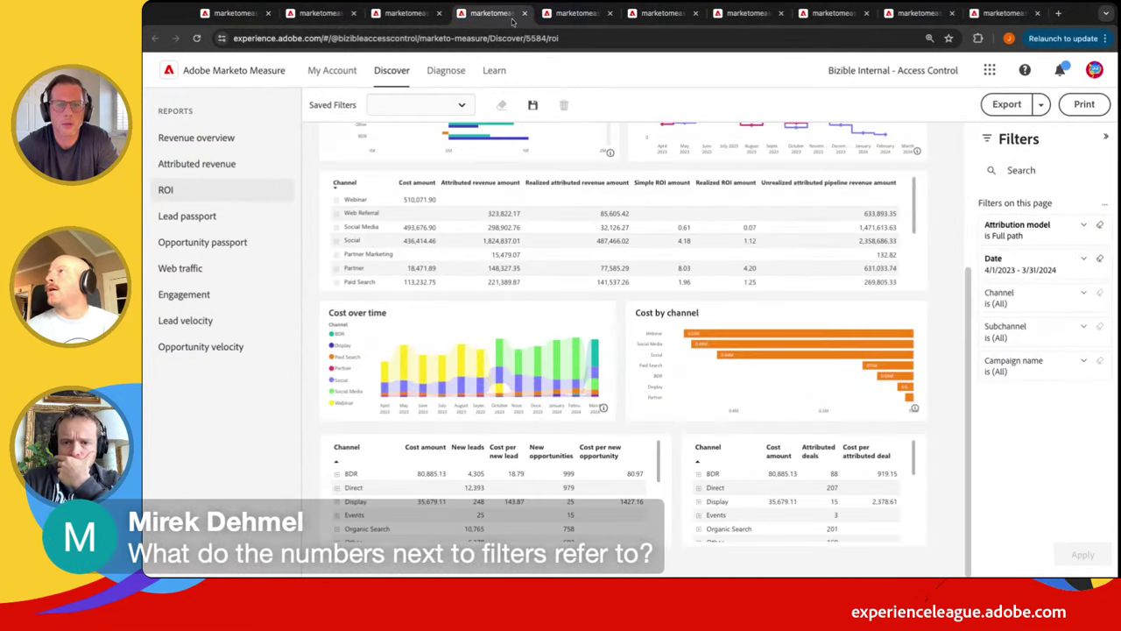
scroll(938, 304, up, 5)
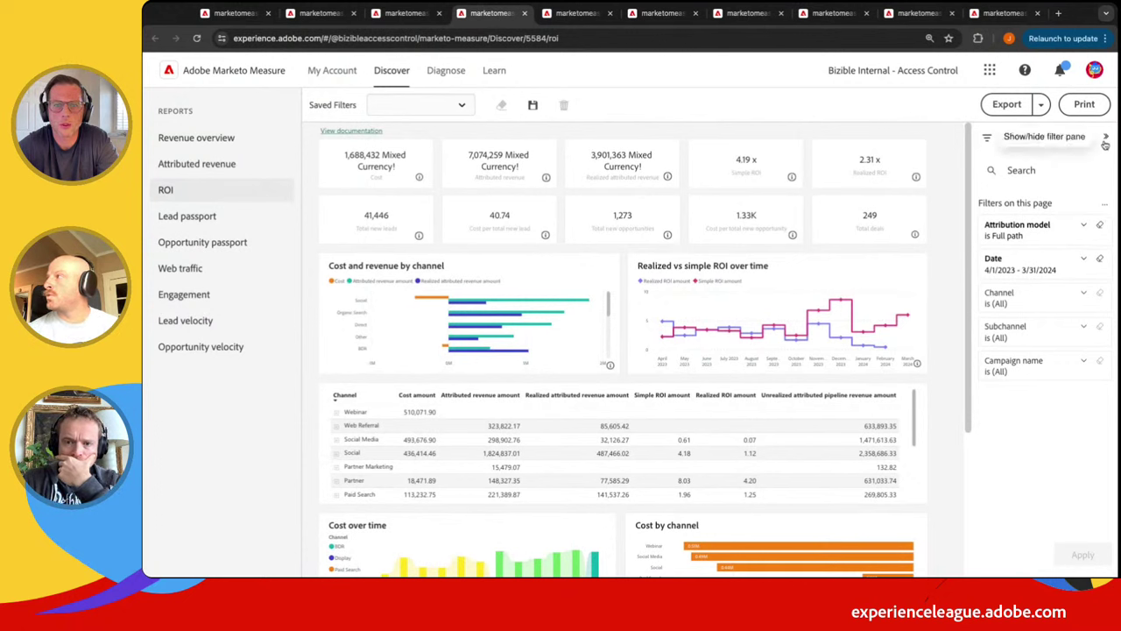
click(1104, 206)
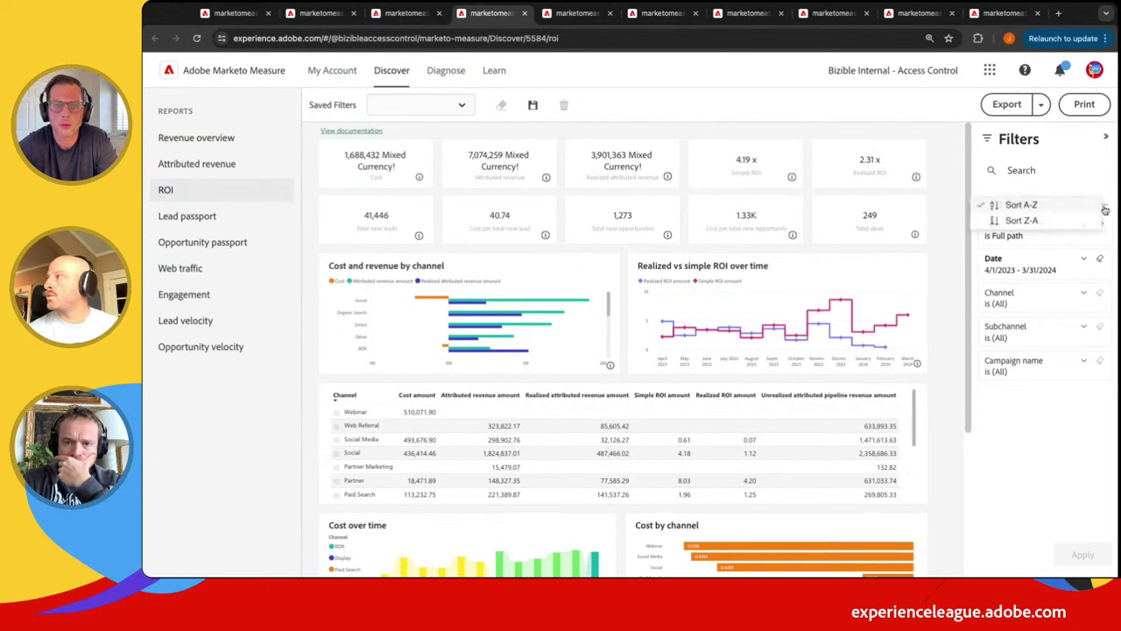
click(1068, 298)
click(1073, 275)
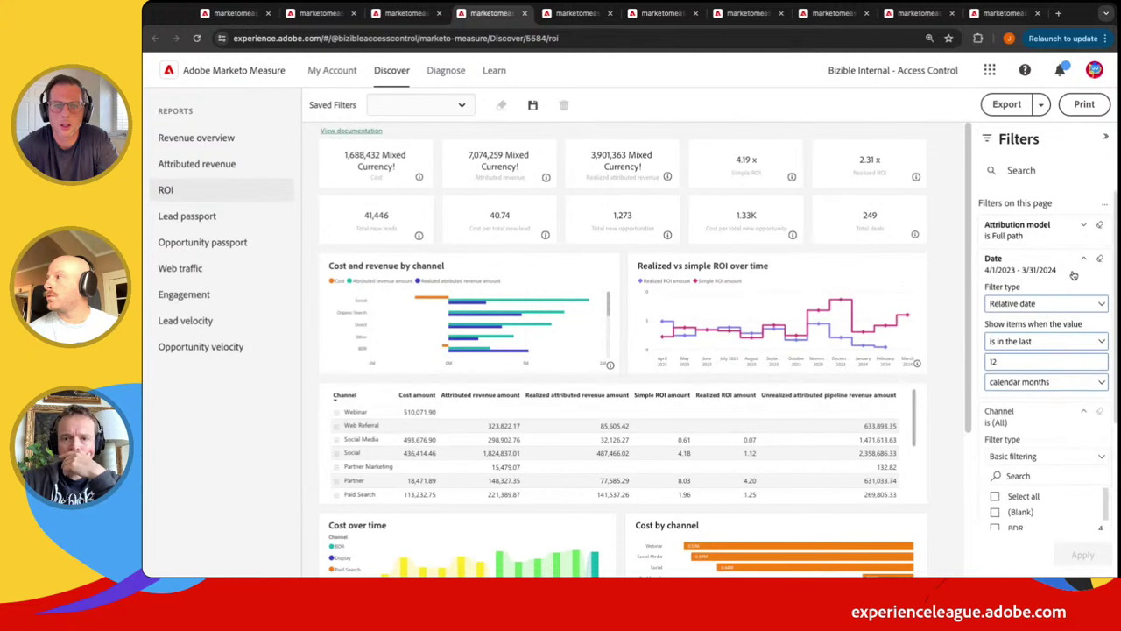
scroll(1073, 275, down, 3)
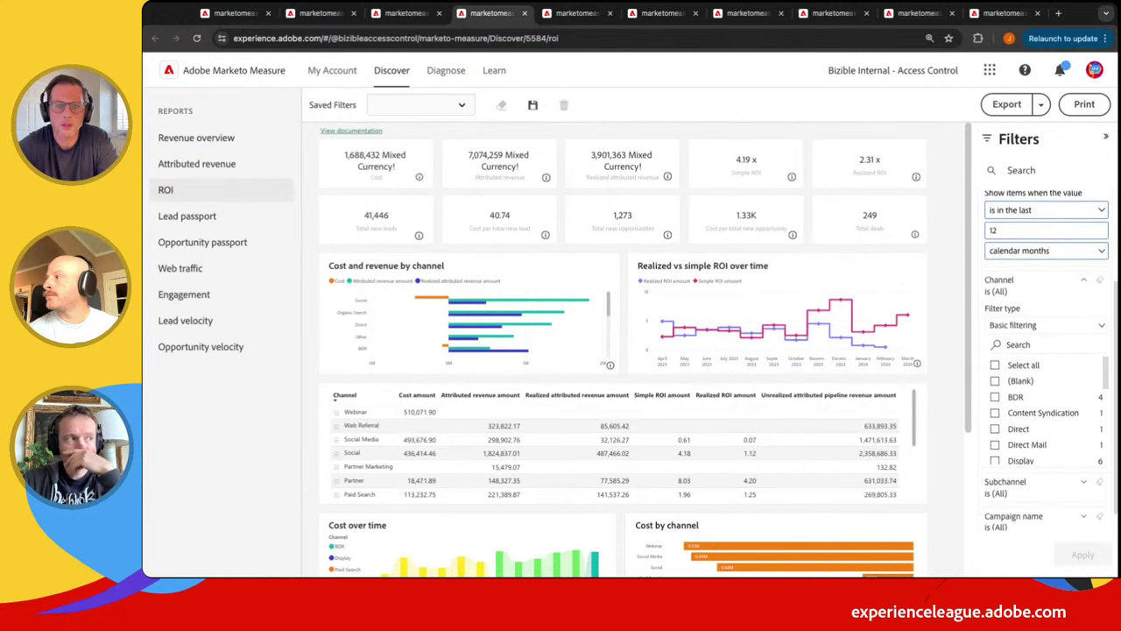
scroll(1081, 425, down, 1)
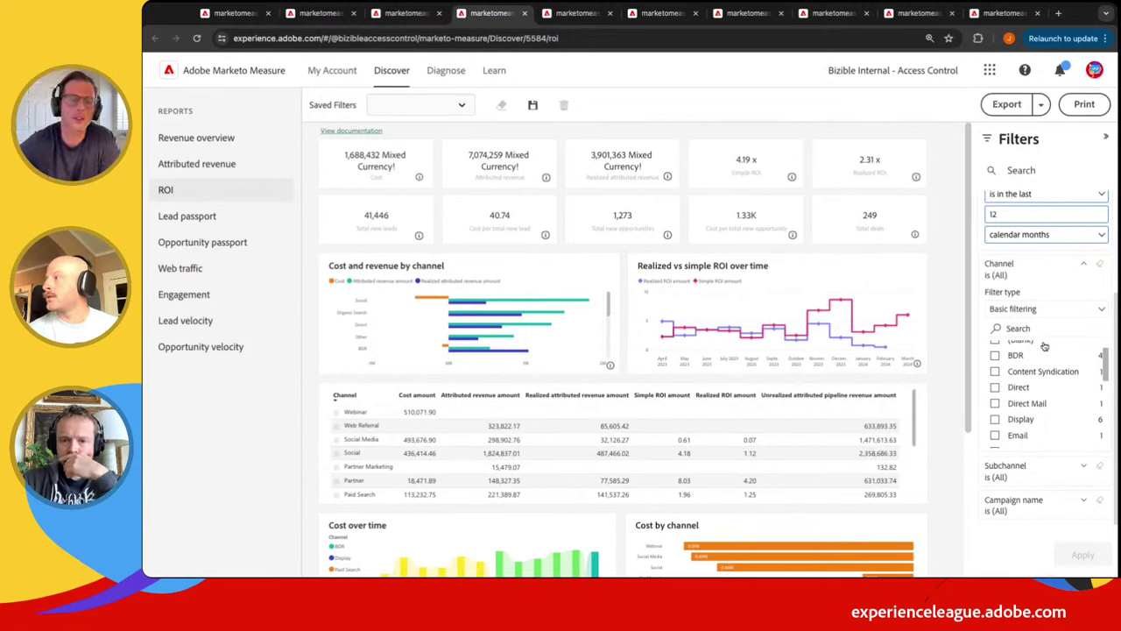
scroll(1029, 368, down, 5)
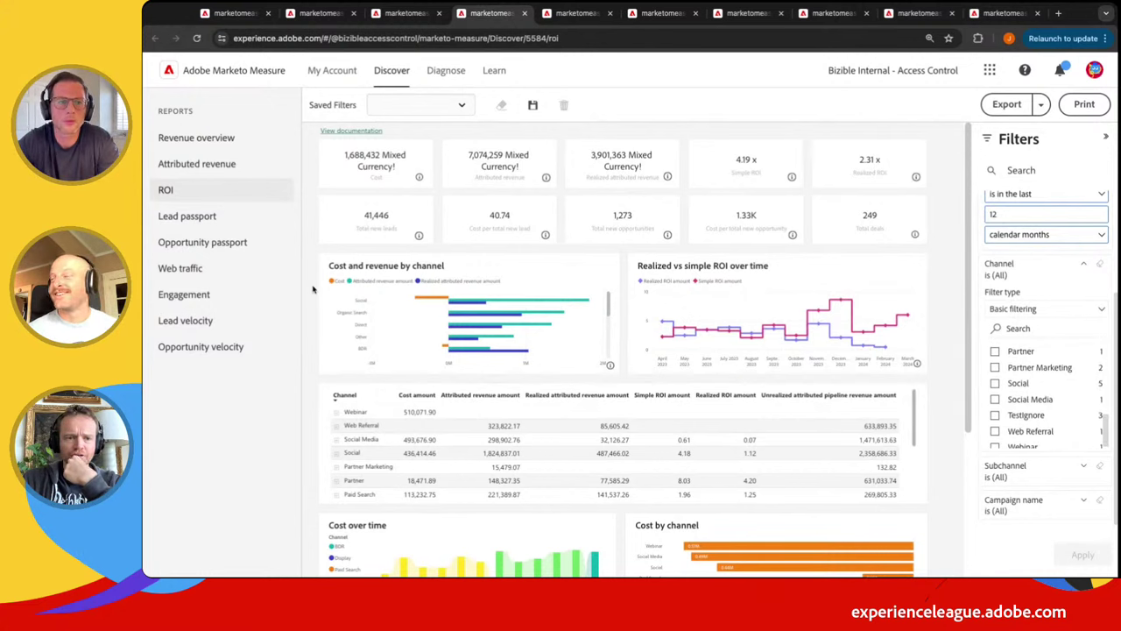
scroll(1051, 401, up, 5)
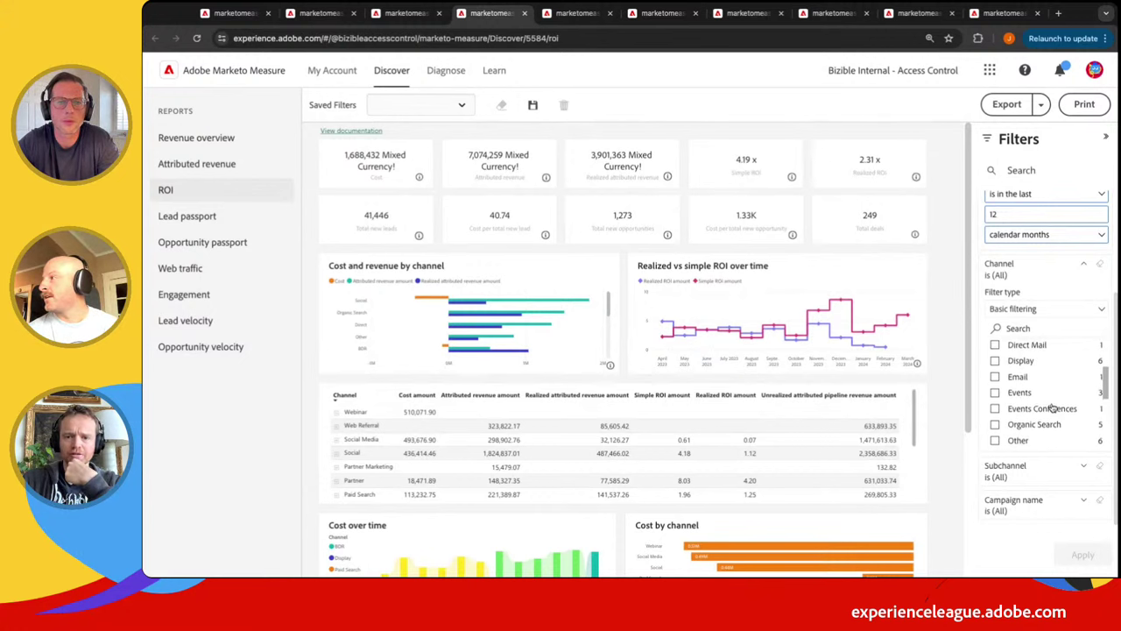
click(1083, 264)
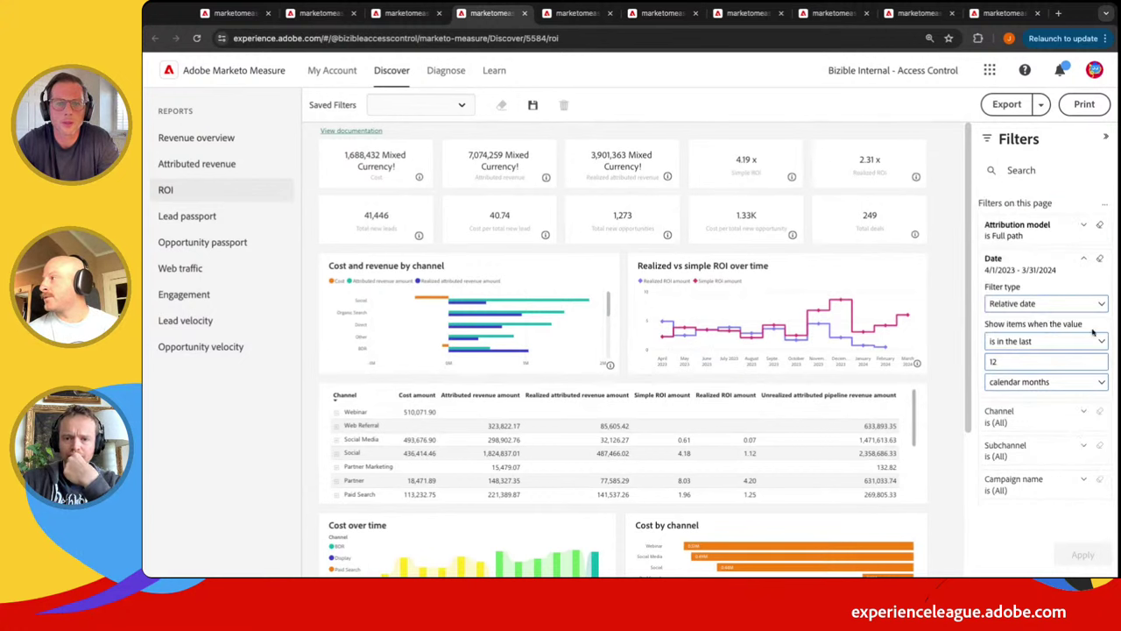
Examine the numbers listed beside the Subchannel filter's values on the ROI report
click(1083, 446)
scroll(1054, 402, down, 3)
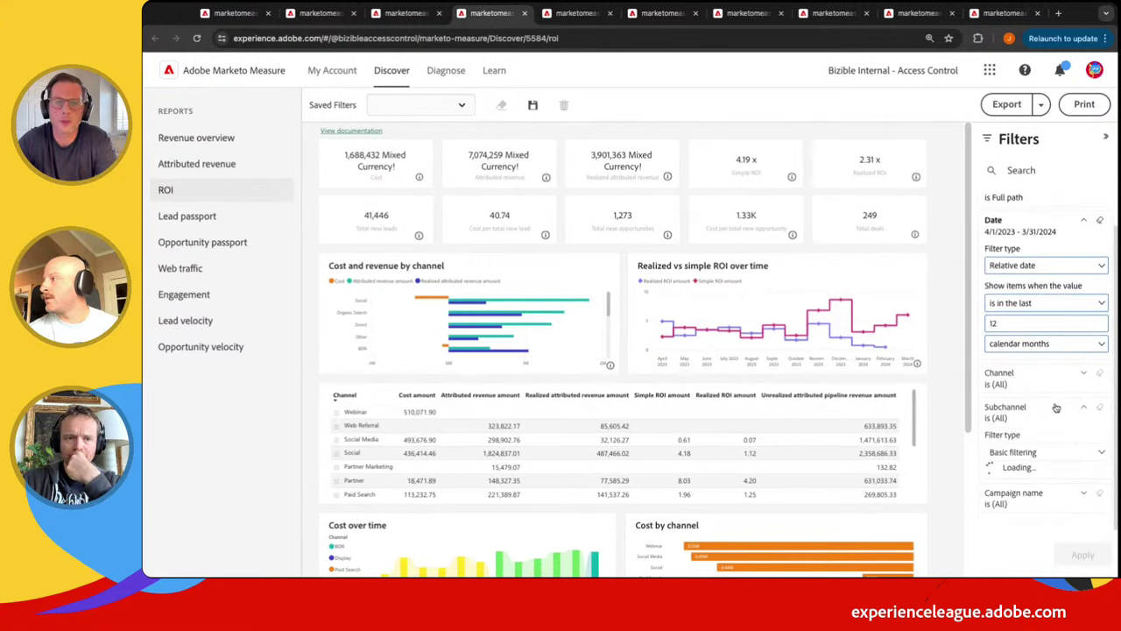
scroll(1051, 448, down, 4)
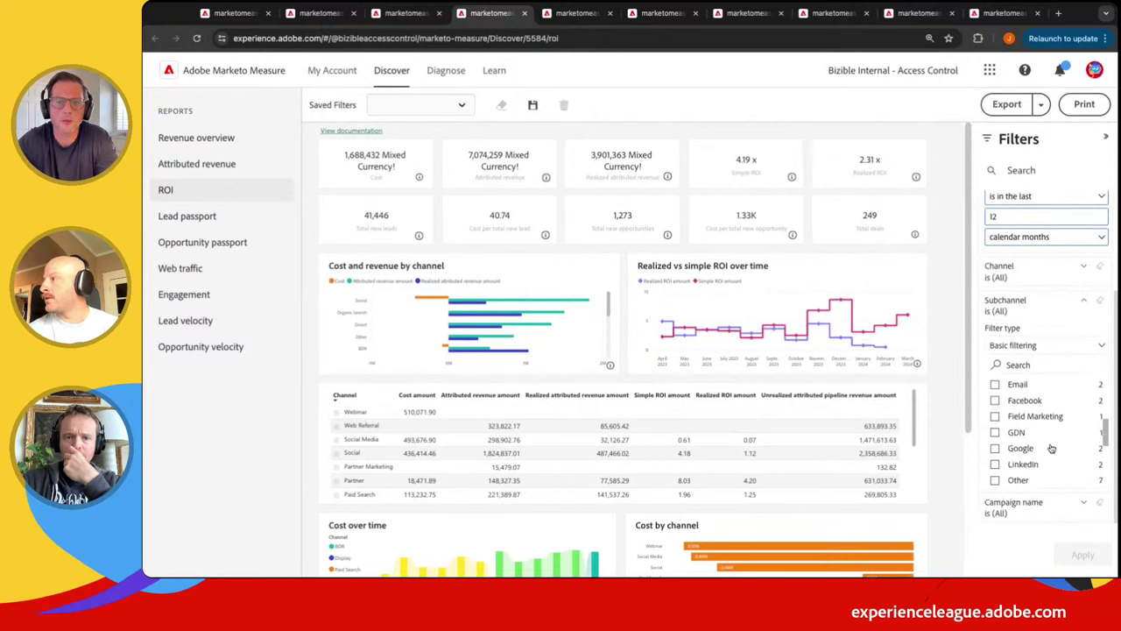
scroll(1050, 448, down, 3)
scroll(1051, 448, up, 3)
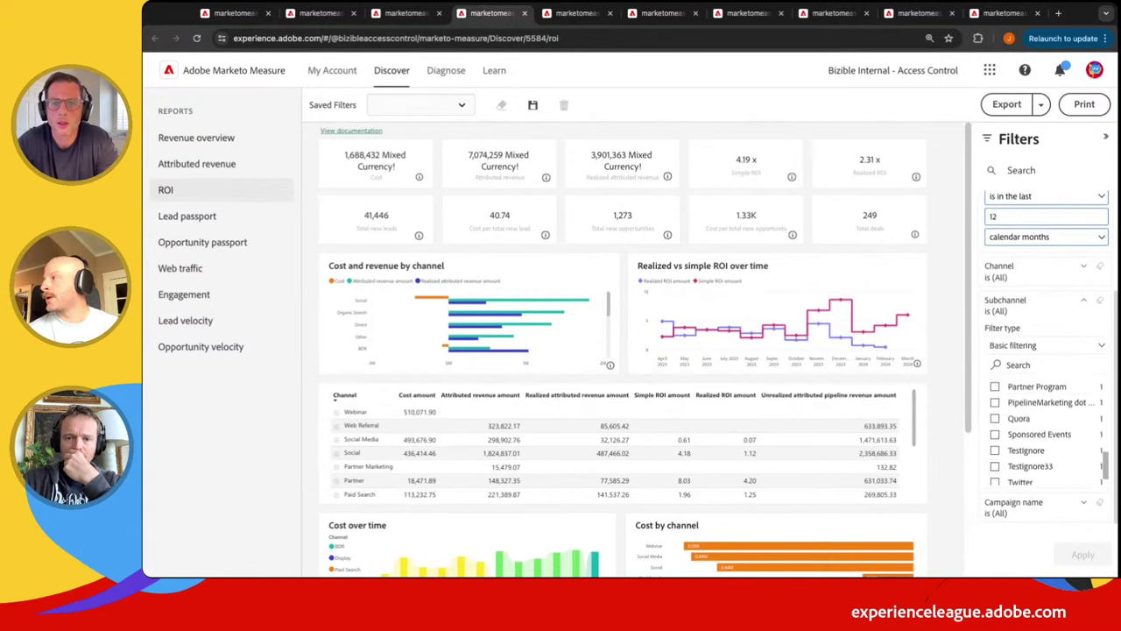
scroll(1047, 430, up, 5)
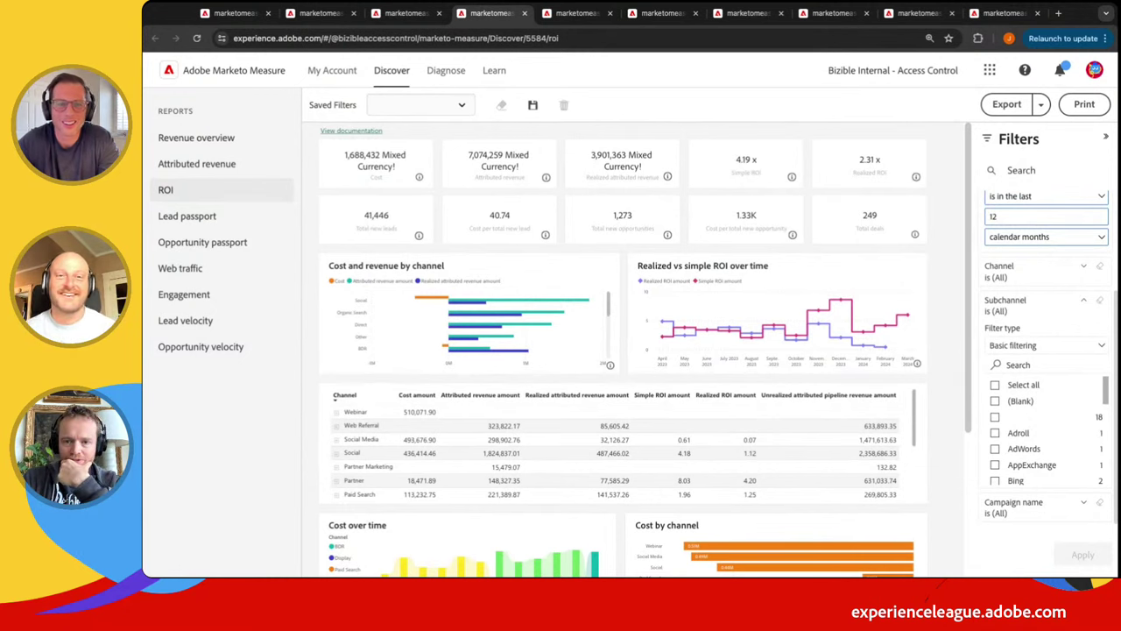
click(1082, 300)
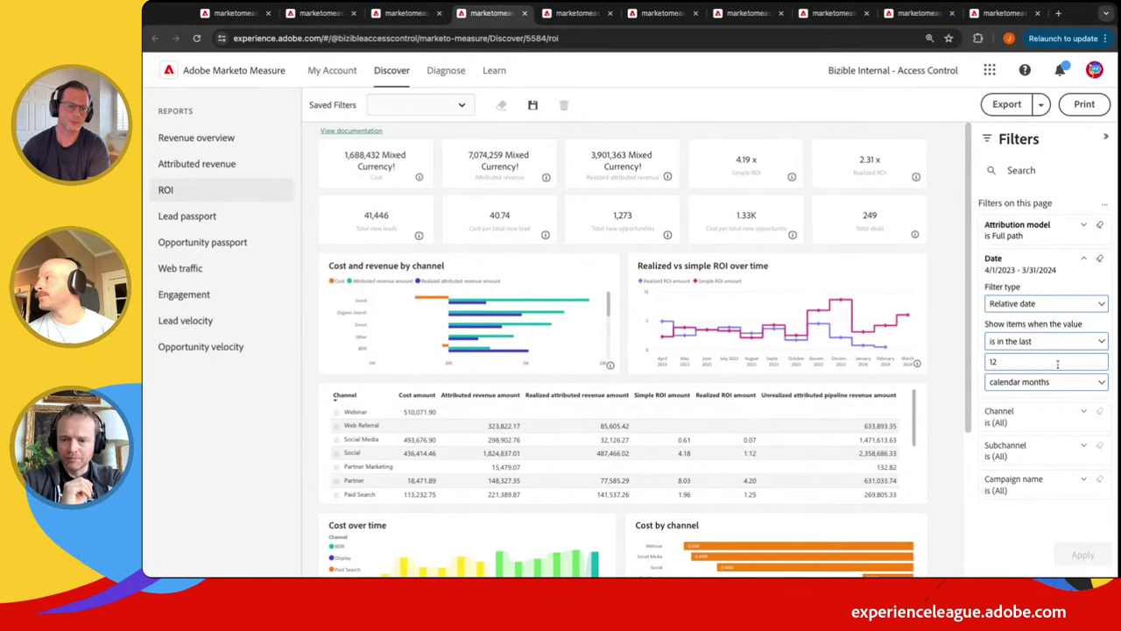
Filter the ROI report to the channels Content Syndication, Direct, Display, Events Conferences and Organic Search, and apply it
click(1075, 422)
scroll(1026, 519, down, 2)
click(995, 499)
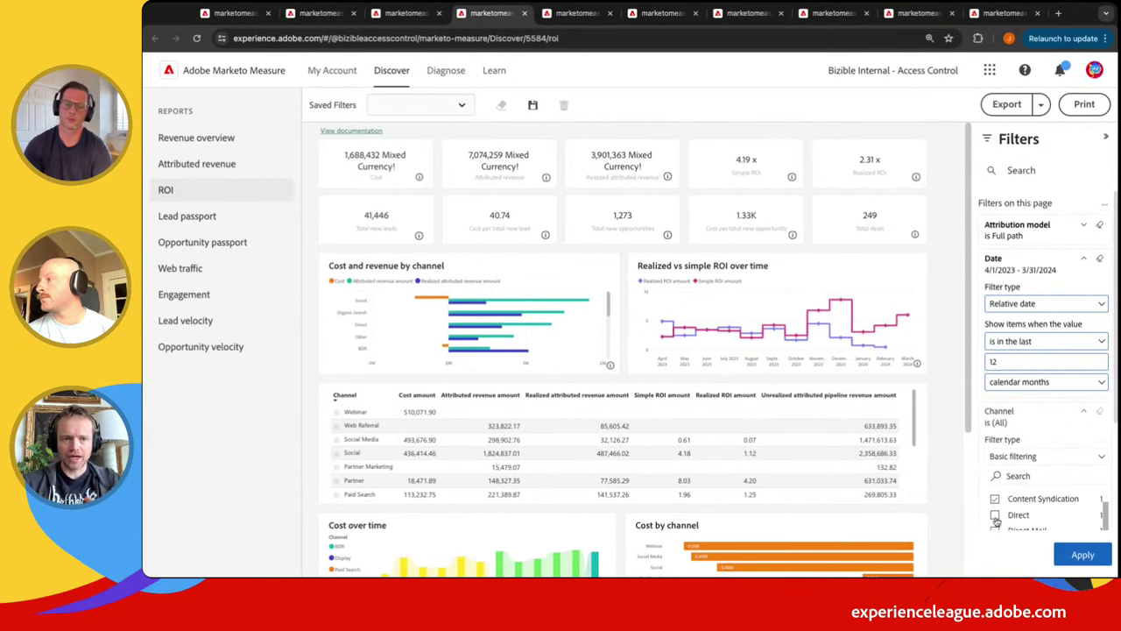
scroll(995, 517, down, 3)
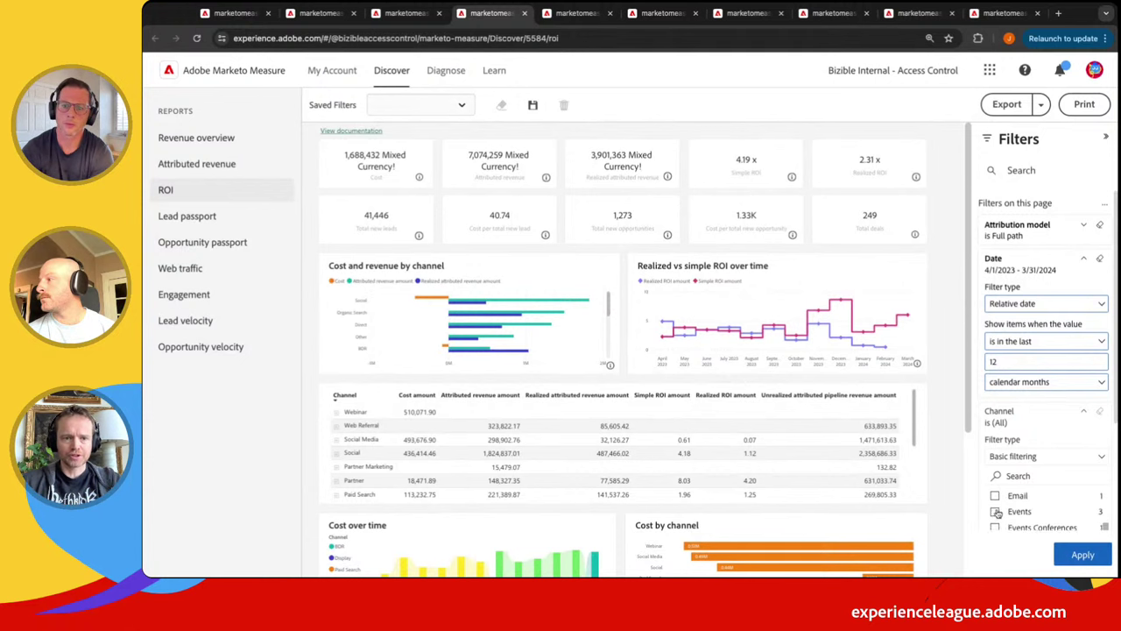
scroll(996, 514, down, 1)
click(996, 512)
scroll(997, 518, down, 1)
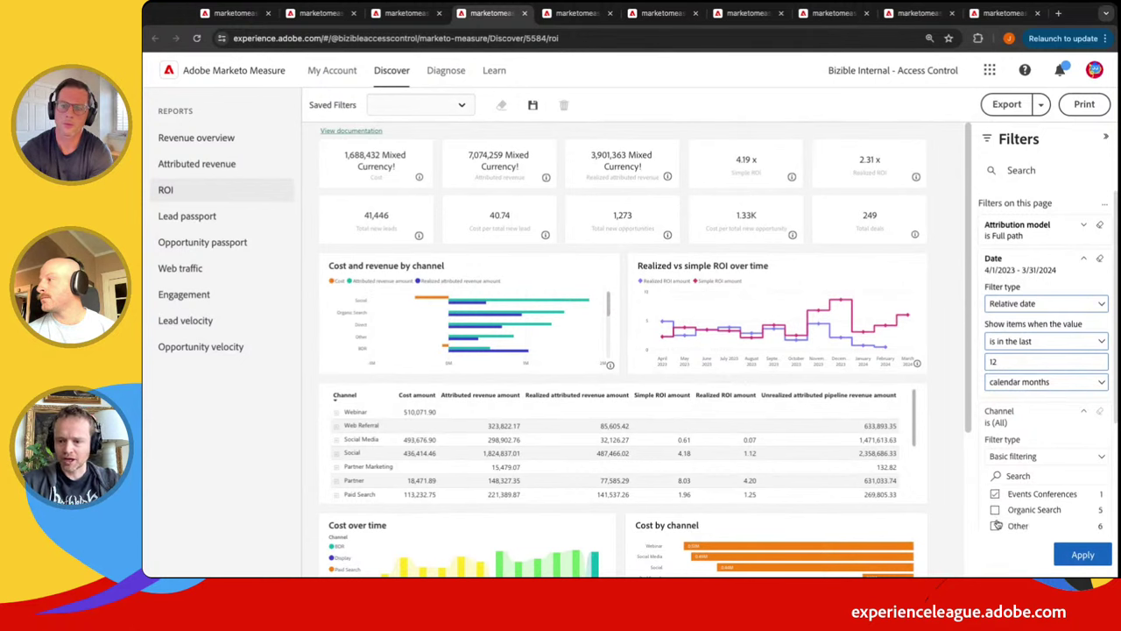
click(995, 511)
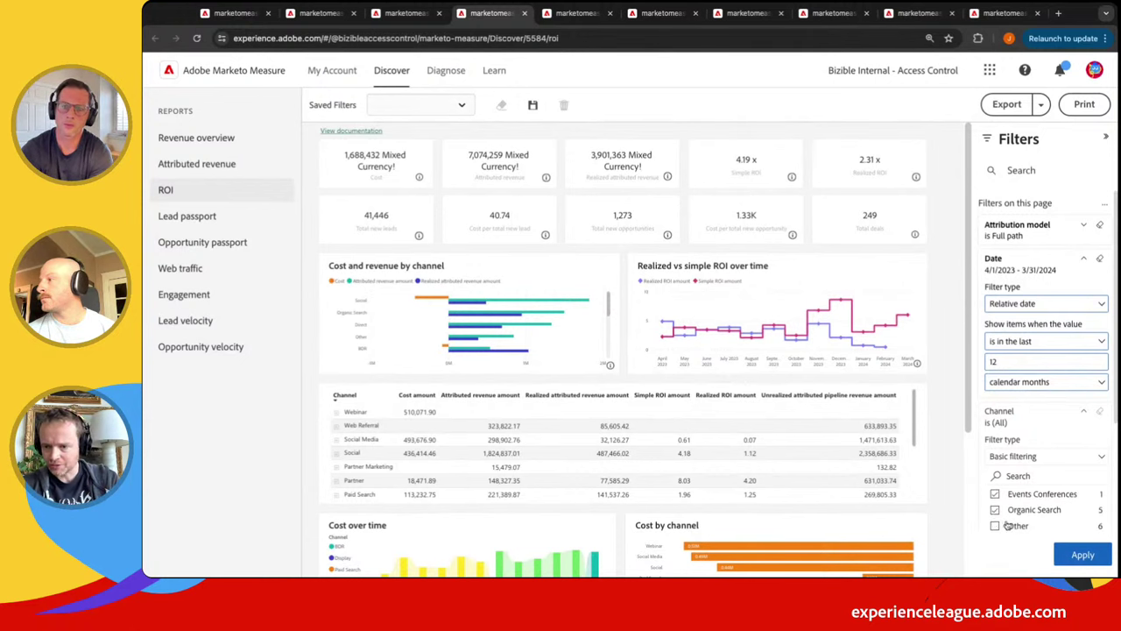
click(1085, 556)
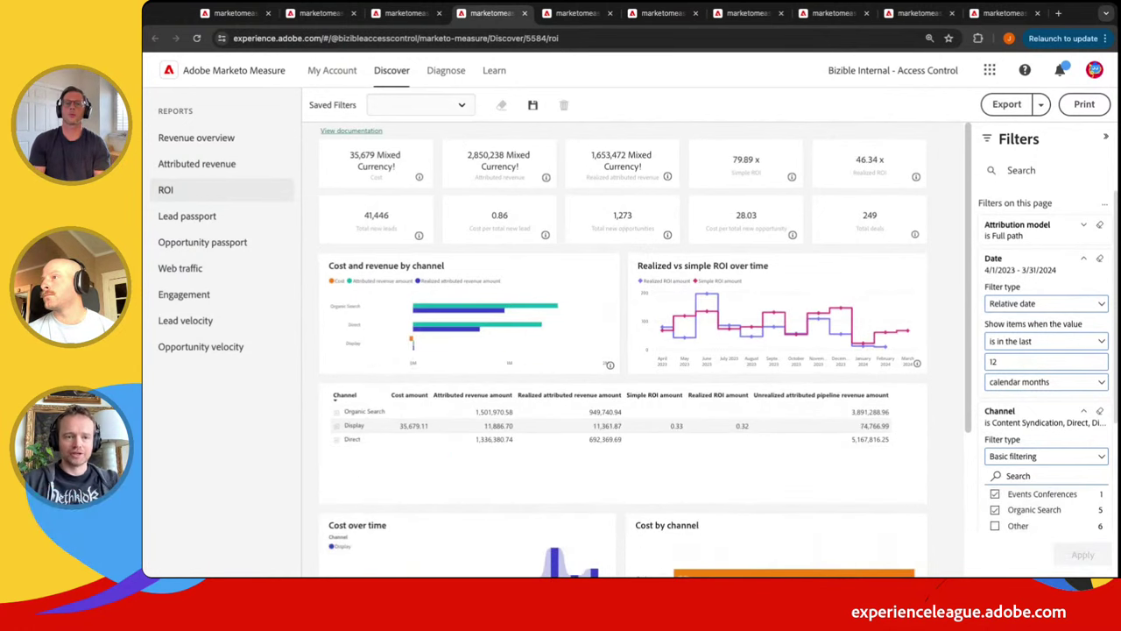
Save the applied filters as a new, non-default saved filter named with the owner's first name followed by "Custom Filter 1"
click(532, 105)
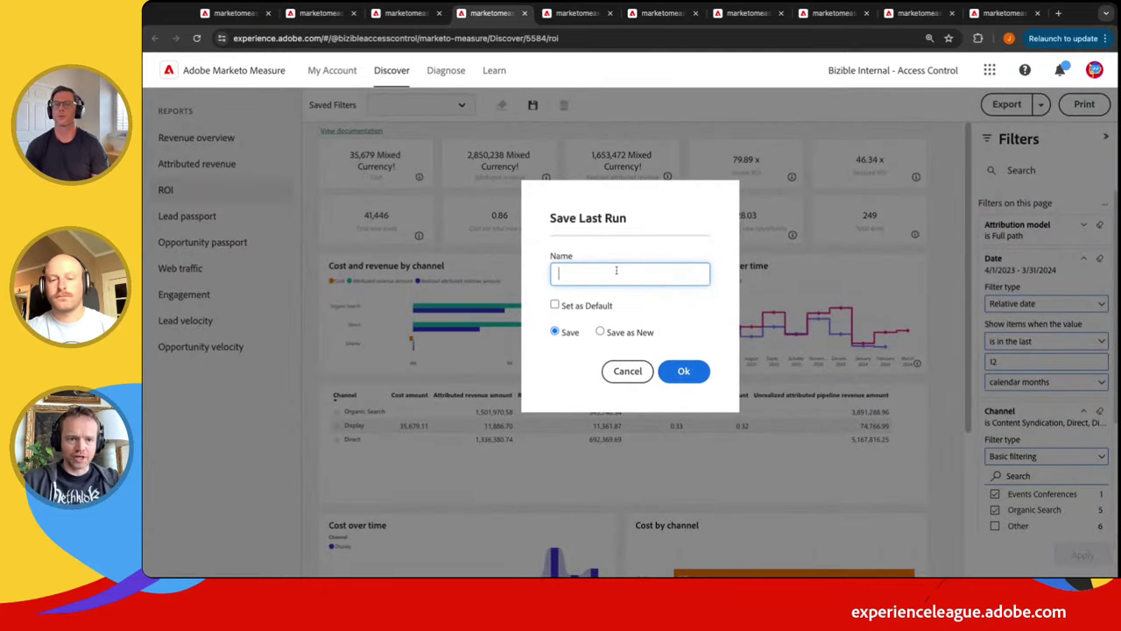
text(James's )
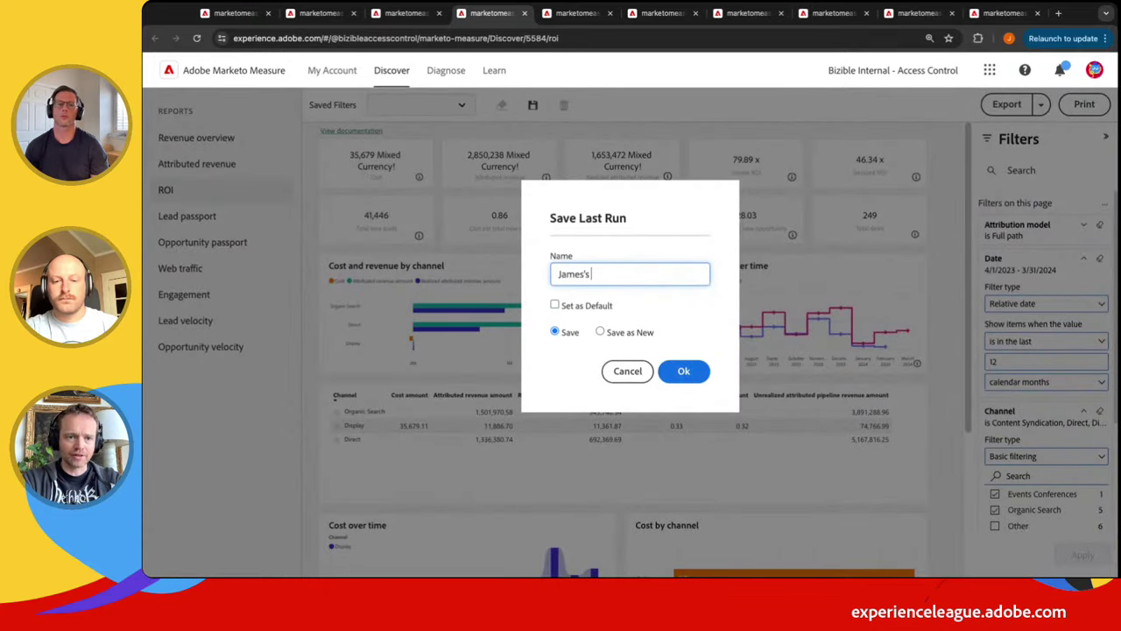
text(Custom Filter 1)
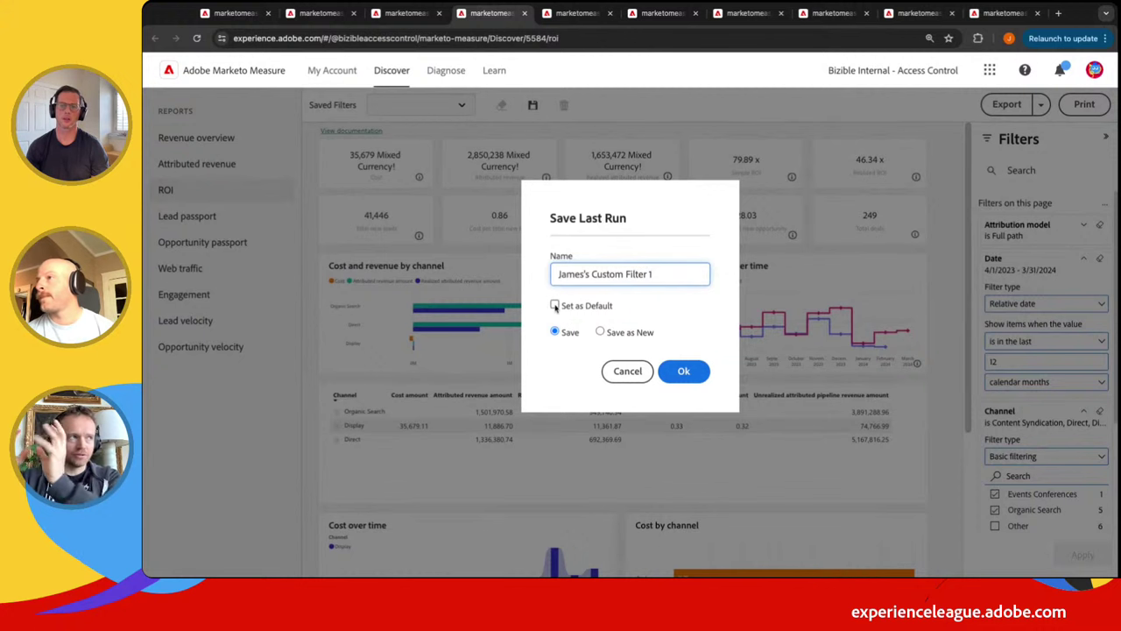
click(600, 331)
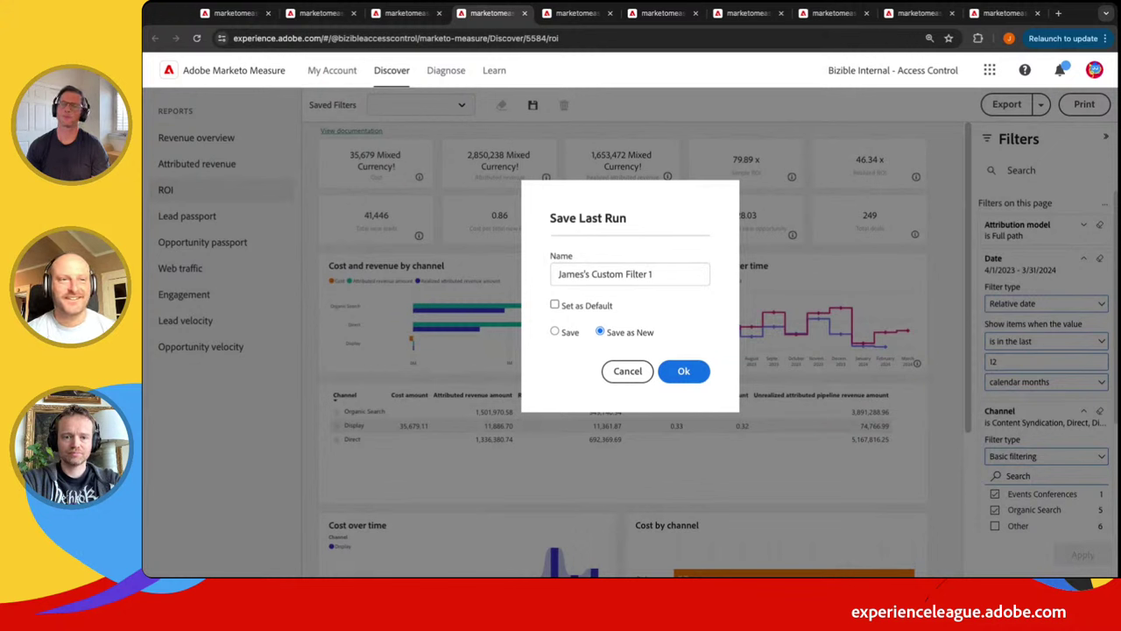
click(554, 305)
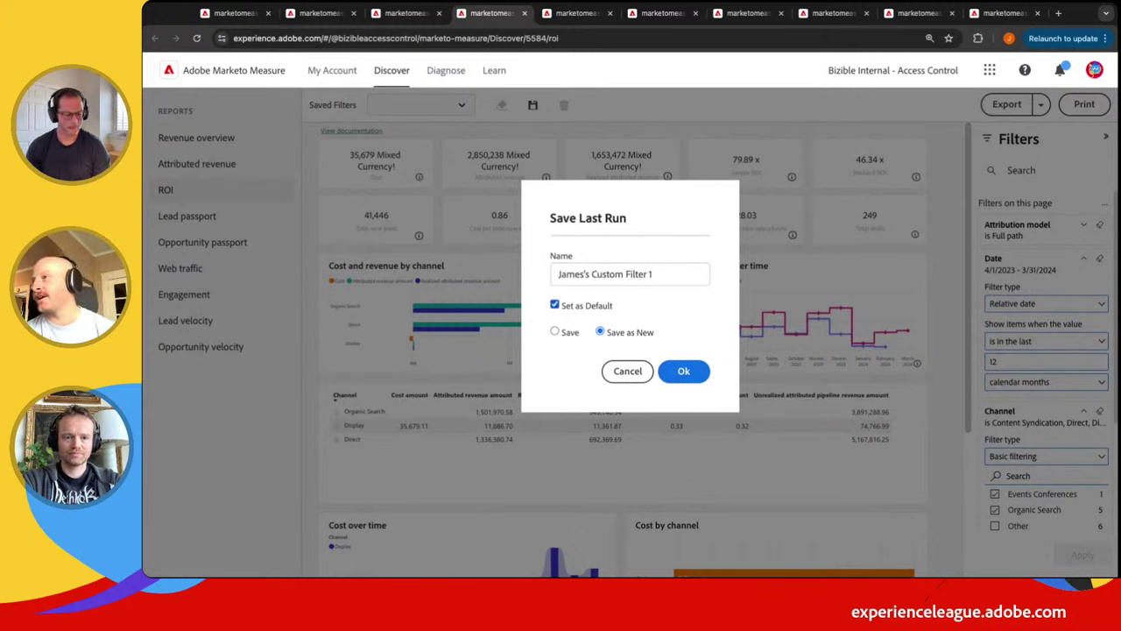
click(605, 305)
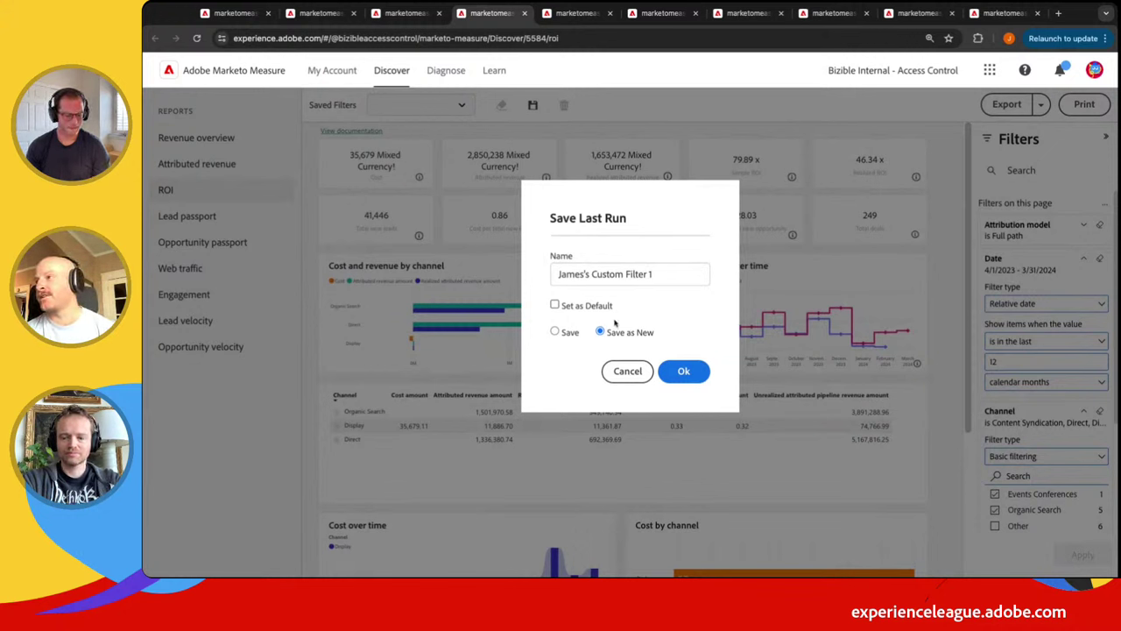
click(681, 372)
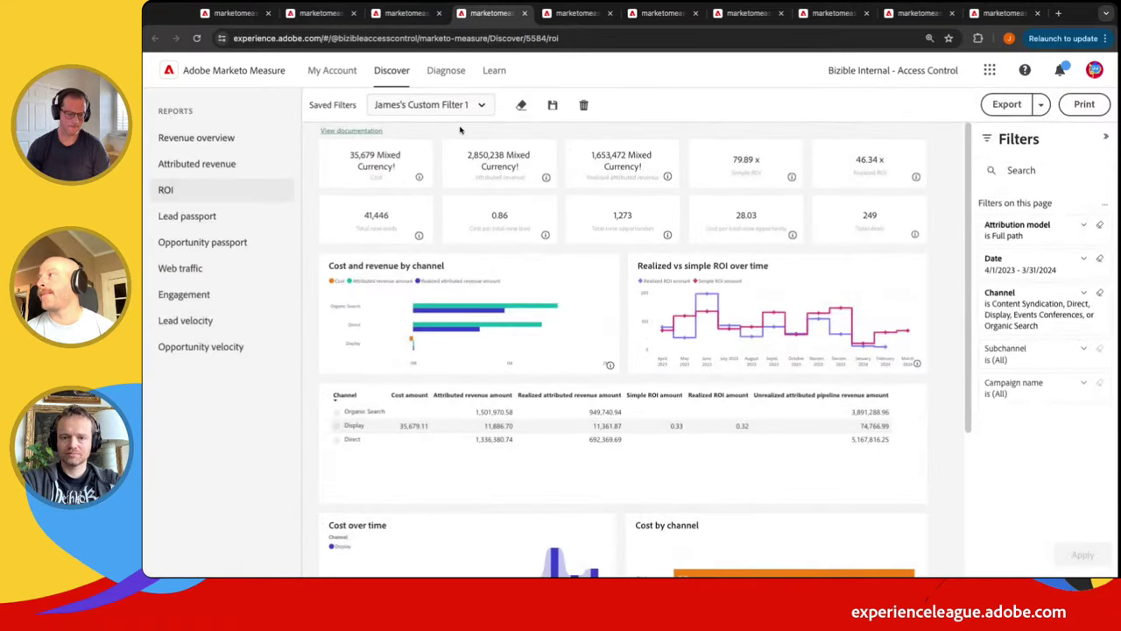
click(289, 63)
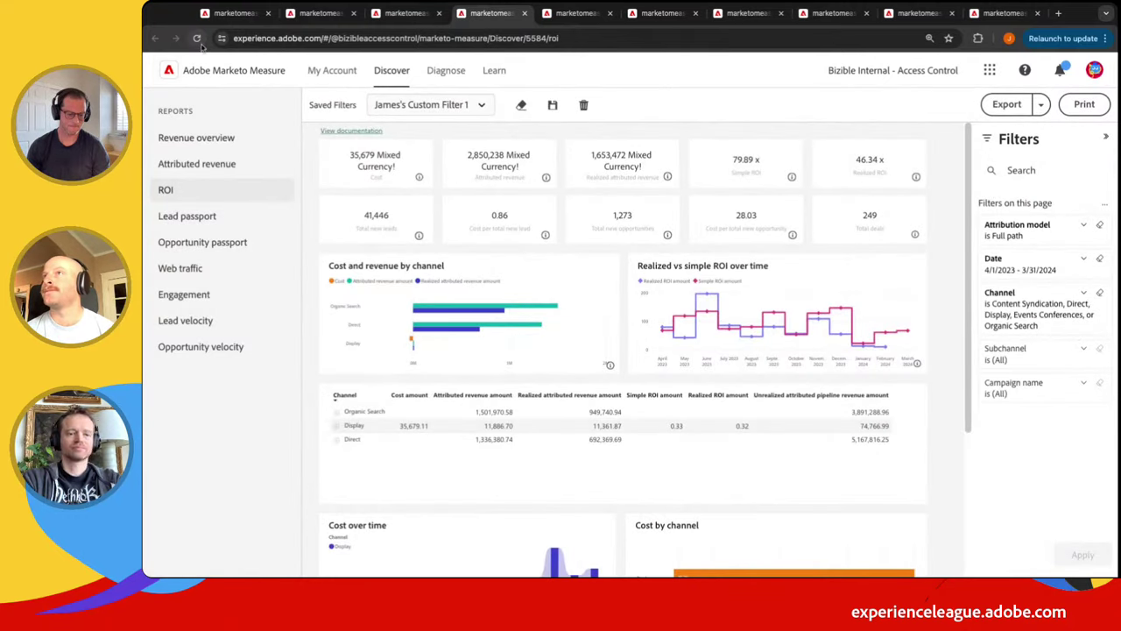